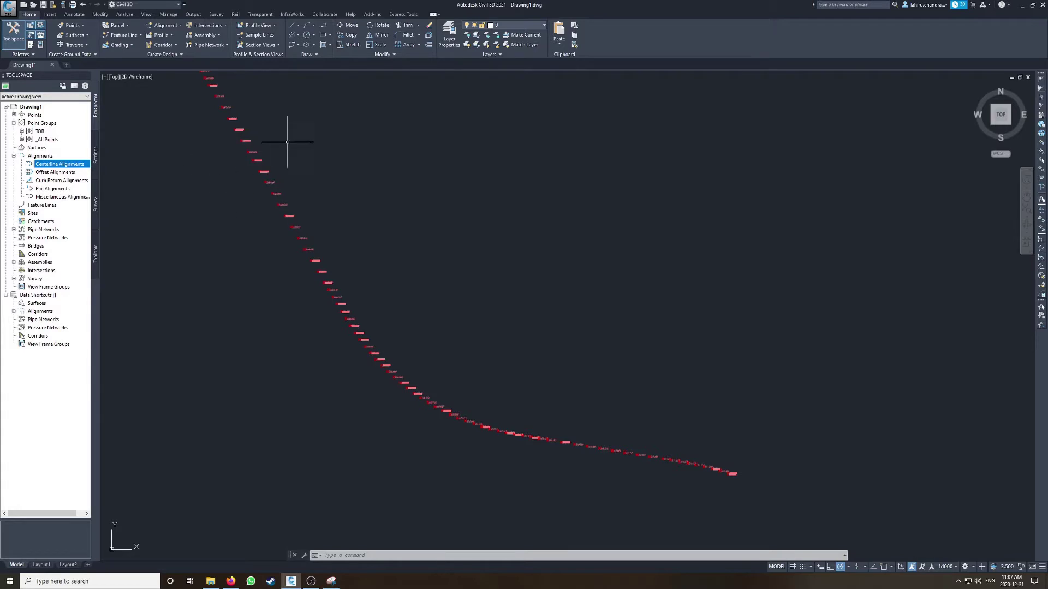
# - Pan and zoom around the curved survey point string and its station labels
pyautogui.moveTo(266, 132); pyautogui.dragTo(271, 138, button='middle')
pyautogui.scroll(1, 276, 147)
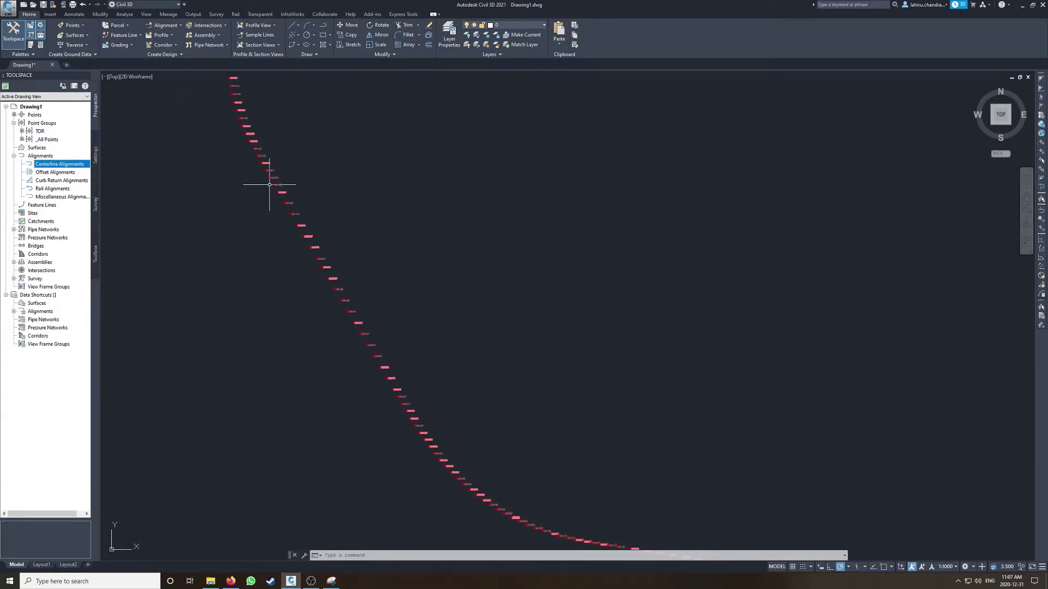
pyautogui.scroll(-2, 343, 360)
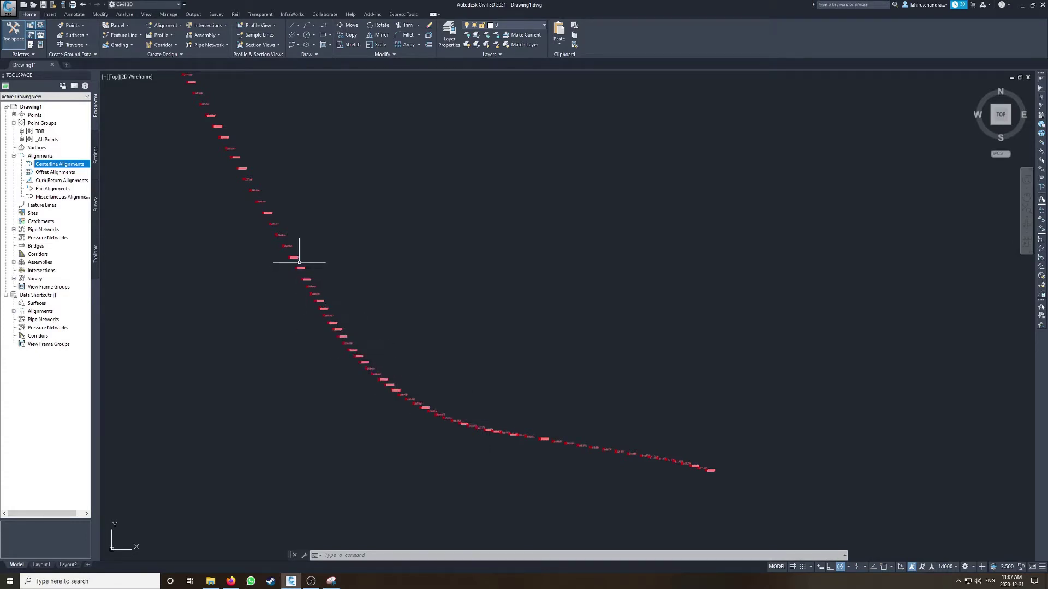
pyautogui.moveTo(292, 226)
pyautogui.mouseDown(button='middle')
pyautogui.moveTo(374, 393)
pyautogui.moveTo(338, 410)
pyautogui.mouseUp(button='middle')
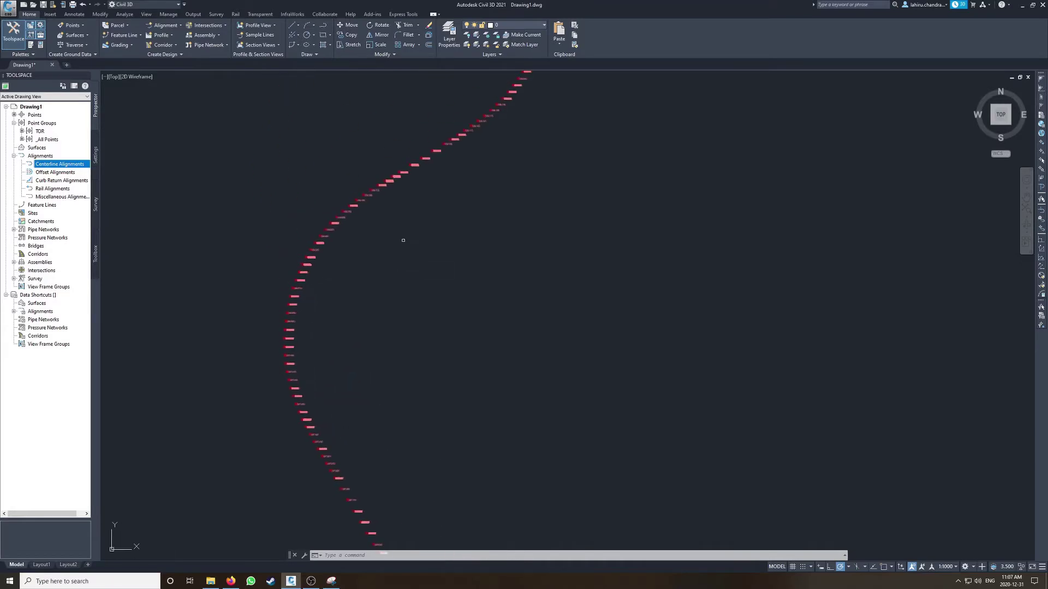
pyautogui.scroll(-3, 409, 246)
pyautogui.moveTo(413, 259)
pyautogui.mouseDown(button='middle')
pyautogui.moveTo(418, 403)
pyautogui.moveTo(404, 264)
pyautogui.mouseUp(button='middle')
pyautogui.scroll(2, 409, 251)
pyautogui.scroll(2, 413, 436)
pyautogui.scroll(5, 413, 436)
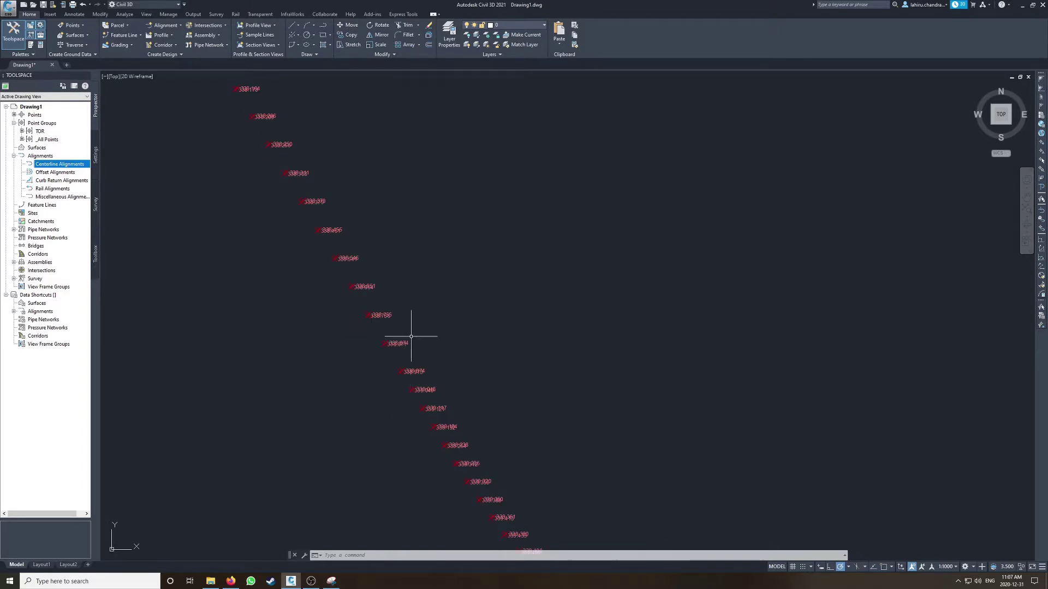
pyautogui.moveTo(536, 427); pyautogui.dragTo(484, 342, button='middle')
pyautogui.scroll(4, 396, 357)
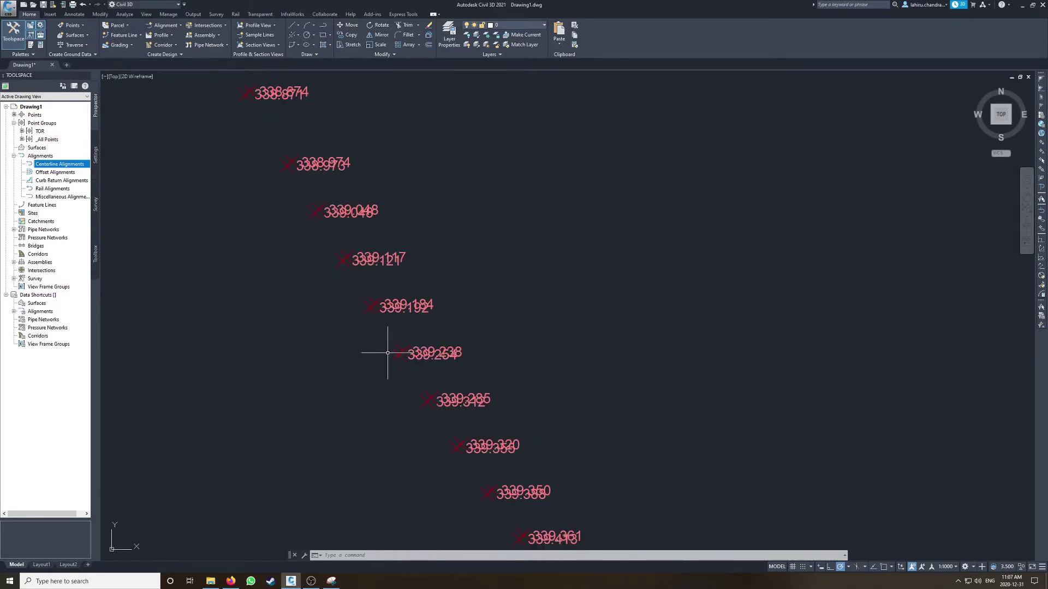
pyautogui.scroll(4, 405, 350)
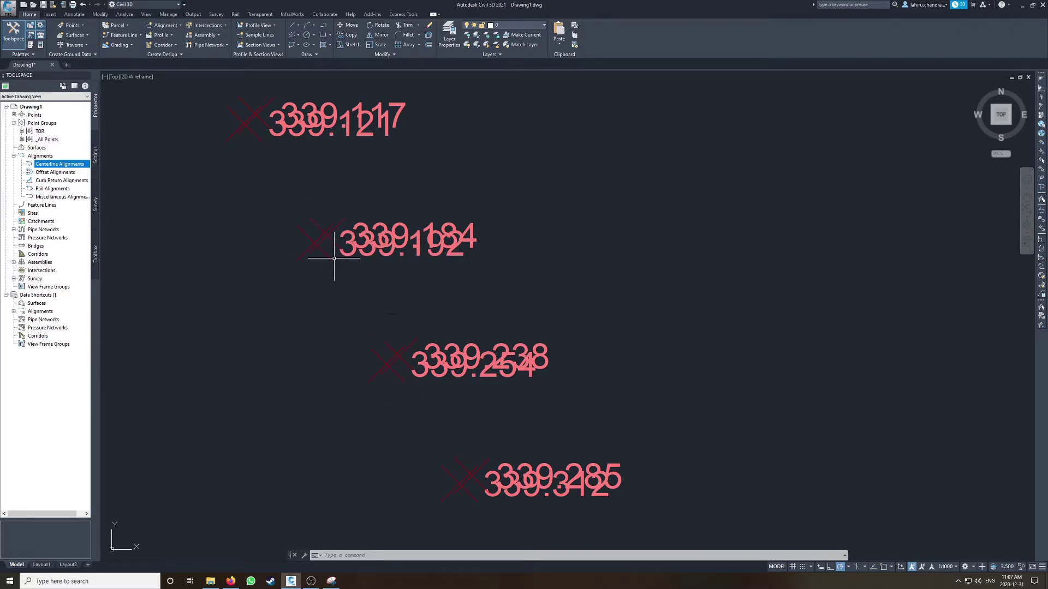
pyautogui.scroll(-5, 335, 275)
pyautogui.scroll(-5, 249, 241)
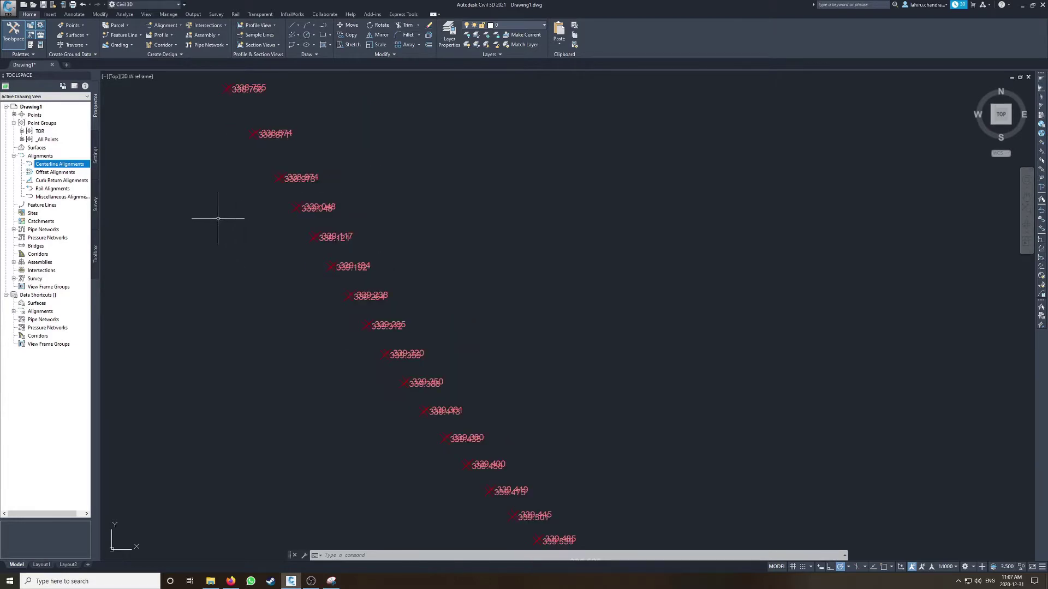
pyautogui.scroll(3, 284, 284)
pyautogui.moveTo(274, 277); pyautogui.dragTo(267, 259, button='middle')
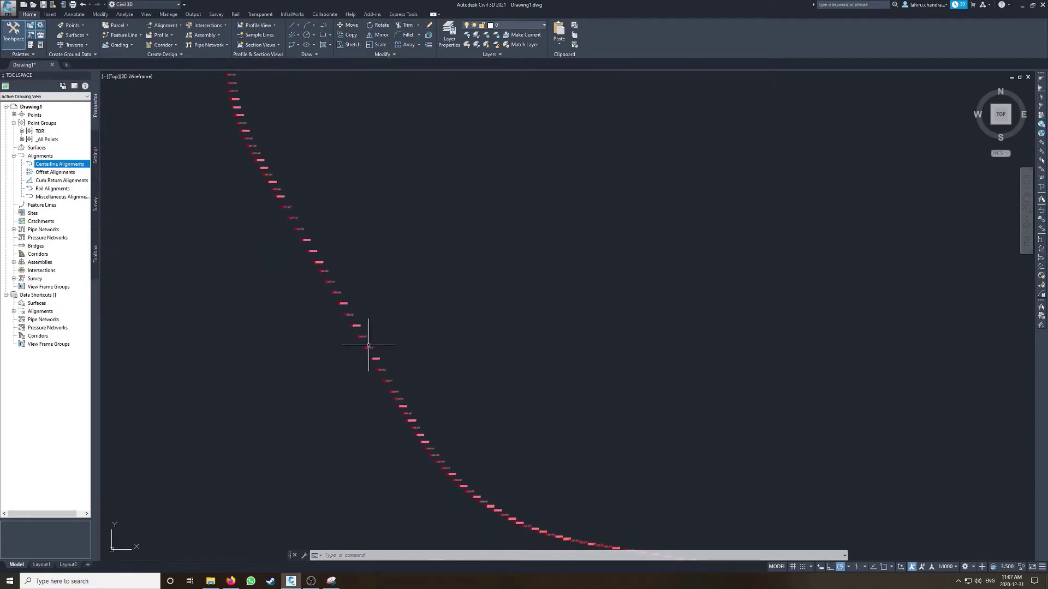
pyautogui.moveTo(409, 387); pyautogui.dragTo(372, 338, button='middle')
pyautogui.scroll(6, 600, 491)
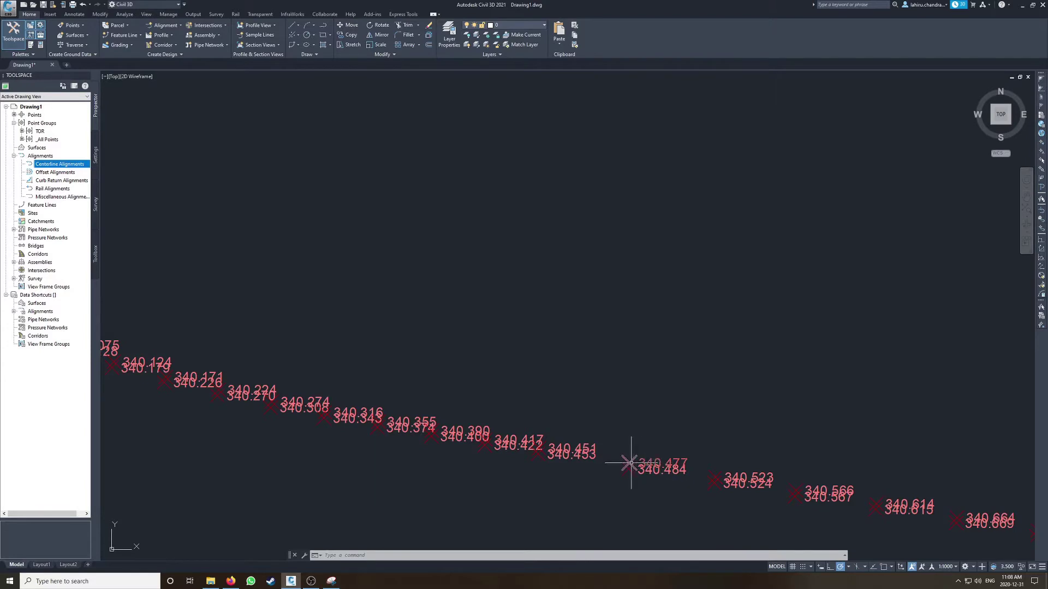
pyautogui.scroll(2, 632, 468)
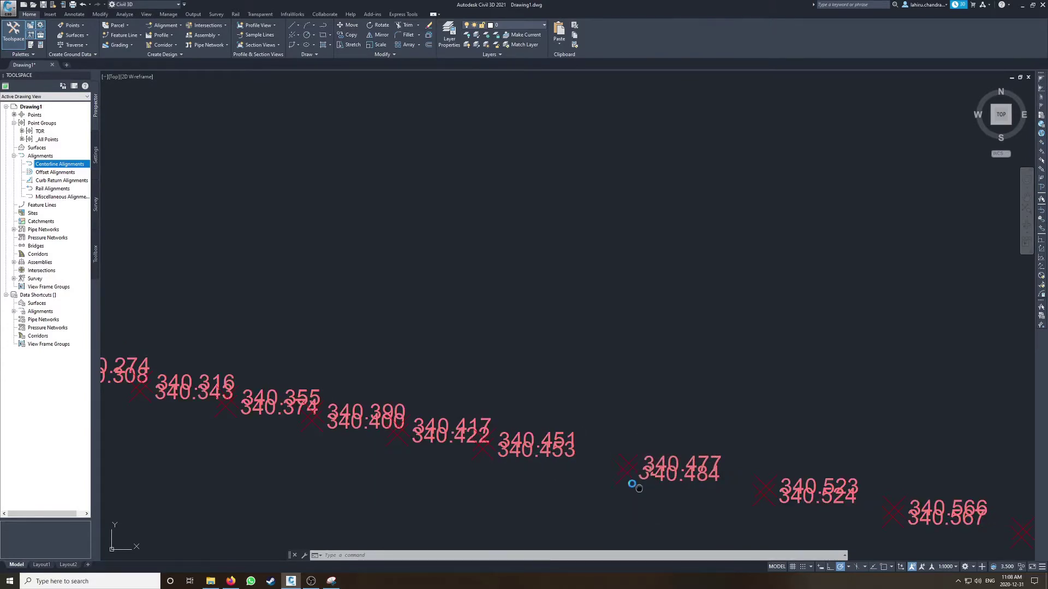
pyautogui.scroll(-4, 464, 409)
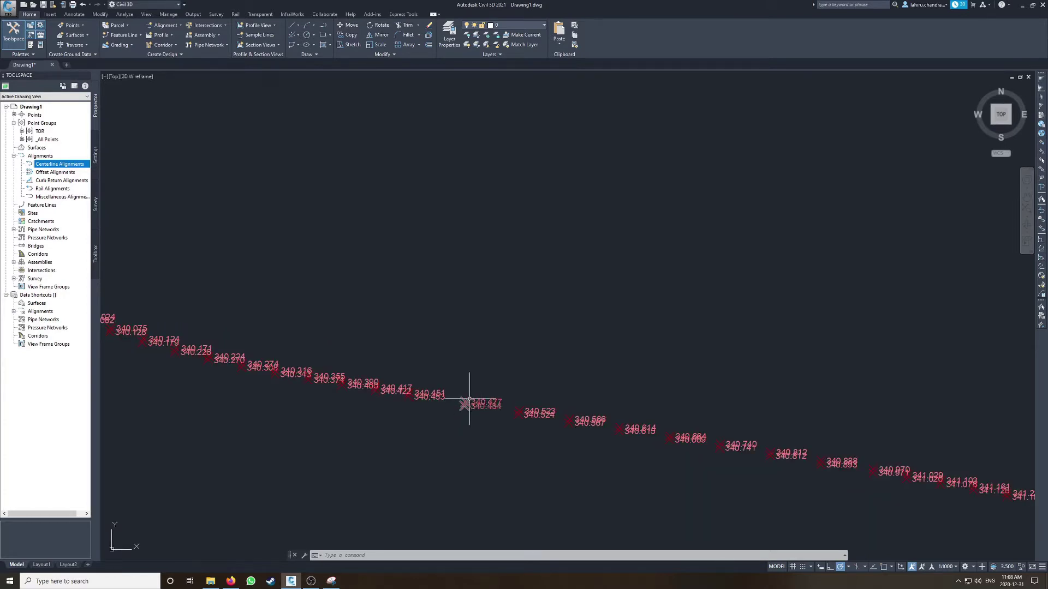
pyautogui.scroll(2, 467, 403)
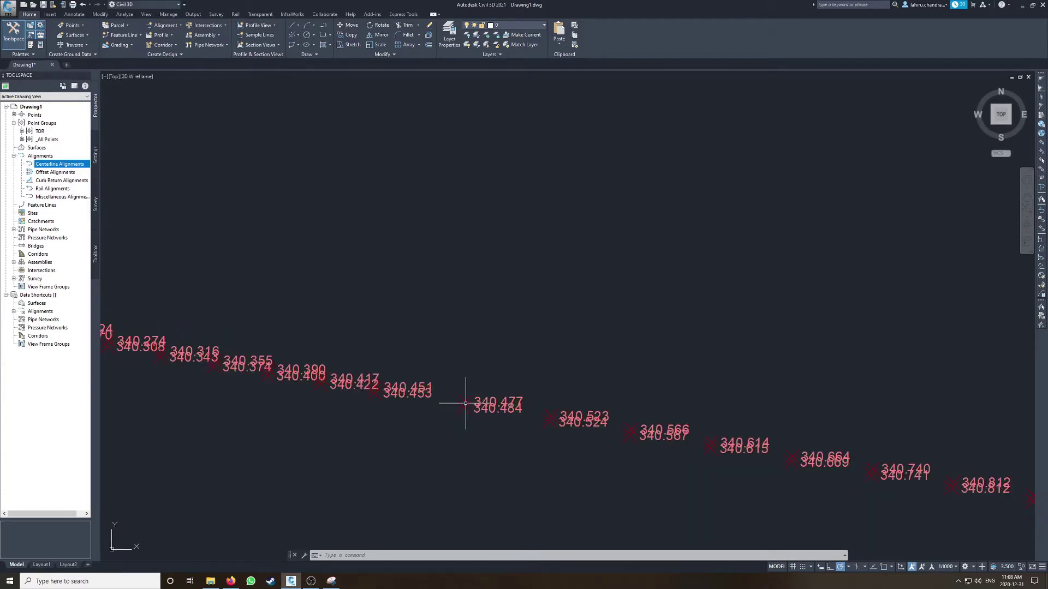
# - On the rail gauge diagram, draw a blue centre line and blue ±0.7175 arrows
pyautogui.click(331, 580)
pyautogui.moveTo(542, 281); pyautogui.dragTo(610, 281)
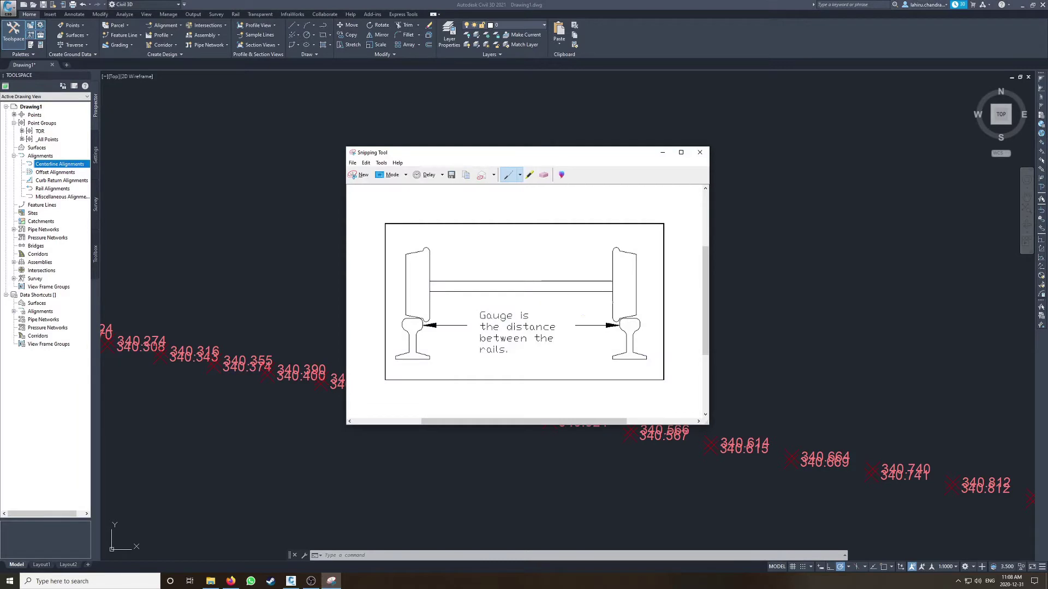
pyautogui.moveTo(524, 281); pyautogui.dragTo(453, 281)
pyautogui.moveTo(567, 158); pyautogui.dragTo(686, 98)
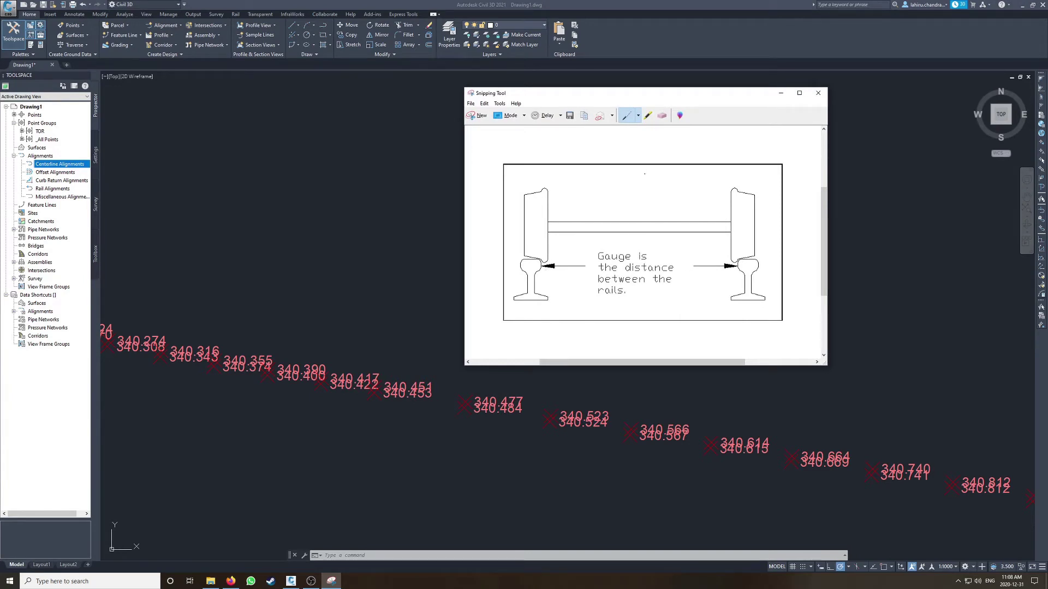
pyautogui.moveTo(644, 171); pyautogui.dragTo(645, 329)
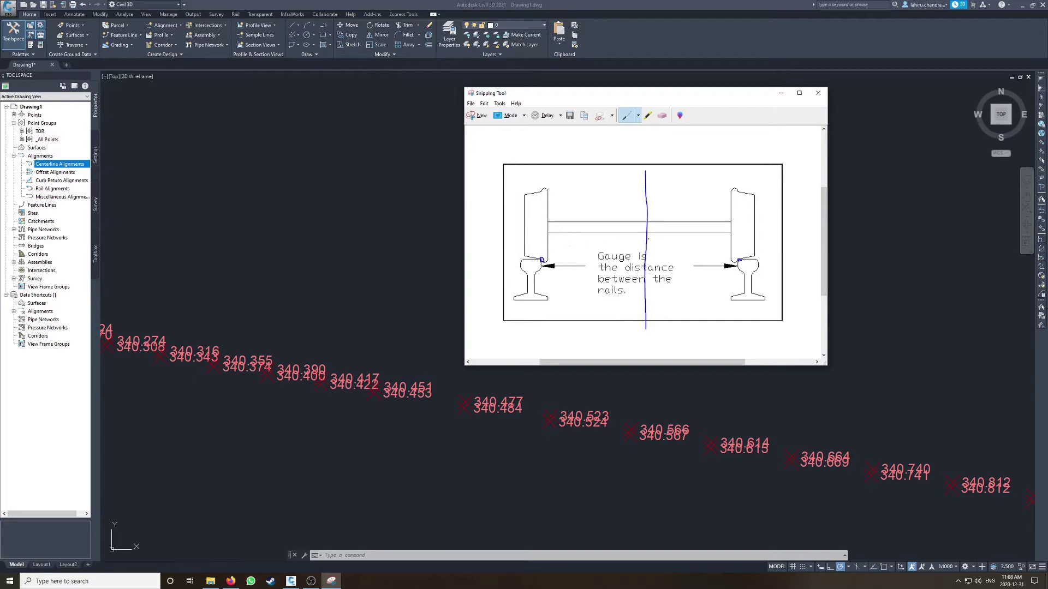
pyautogui.moveTo(647, 238); pyautogui.dragTo(736, 240)
pyautogui.moveTo(646, 239); pyautogui.dragTo(542, 239)
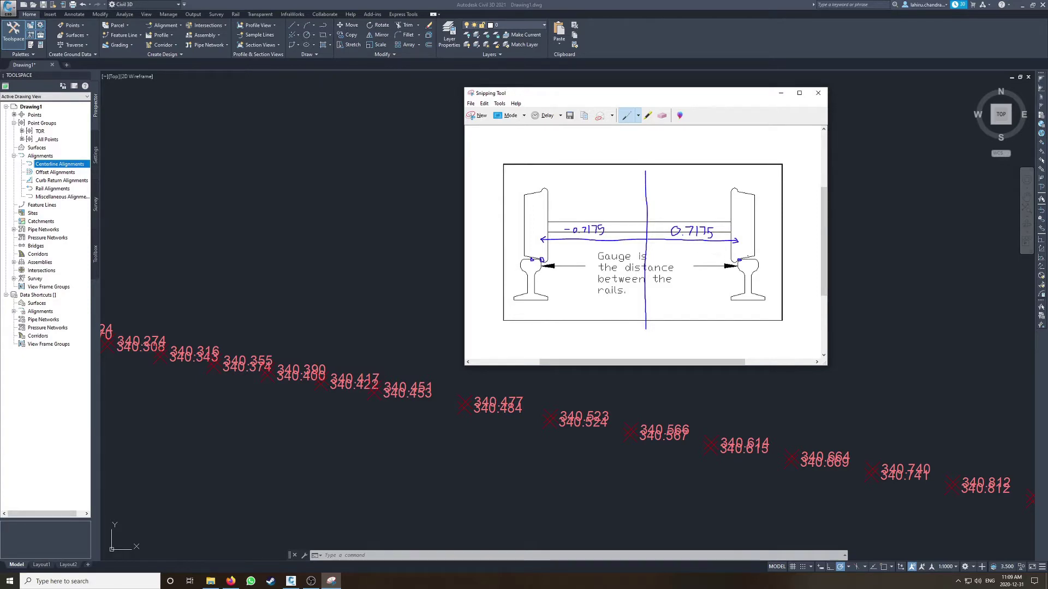
# - Switch to the red pen, draw and label the ±0.75 arrows, then minimize the sketch
pyautogui.click(638, 115)
pyautogui.click(641, 130)
pyautogui.moveTo(644, 207); pyautogui.dragTo(536, 211)
pyautogui.moveTo(649, 208); pyautogui.dragTo(742, 208)
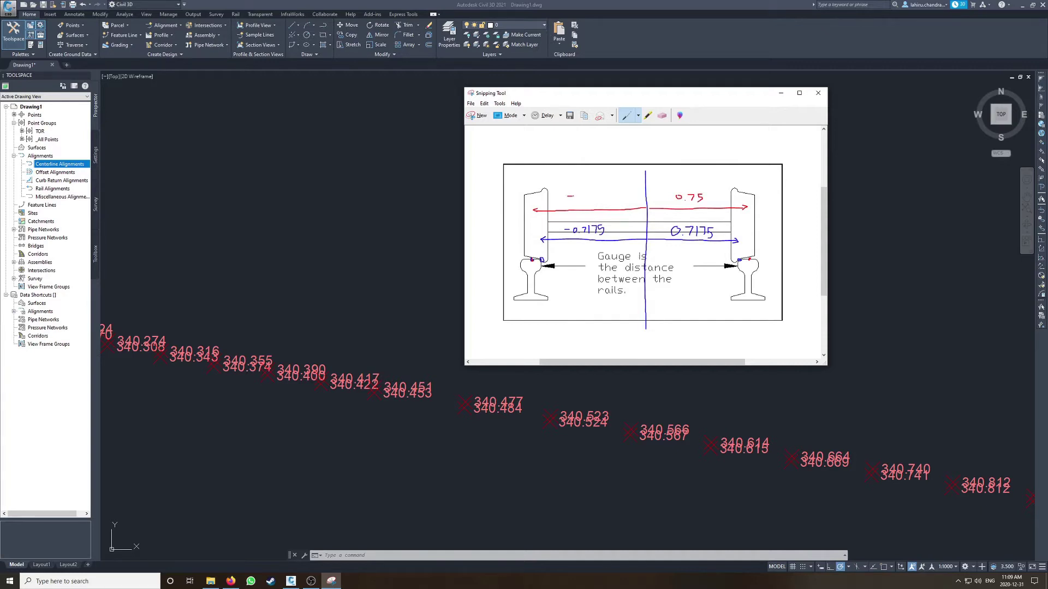
pyautogui.moveTo(591, 191); pyautogui.dragTo(603, 200)
pyautogui.click(780, 93)
# - Cancel the stray selection and pan the TDR survey point string into view
pyautogui.click(534, 285)
pyautogui.scroll(-3, 425, 243)
pyautogui.scroll(-5, 425, 243)
pyautogui.scroll(3, 404, 237)
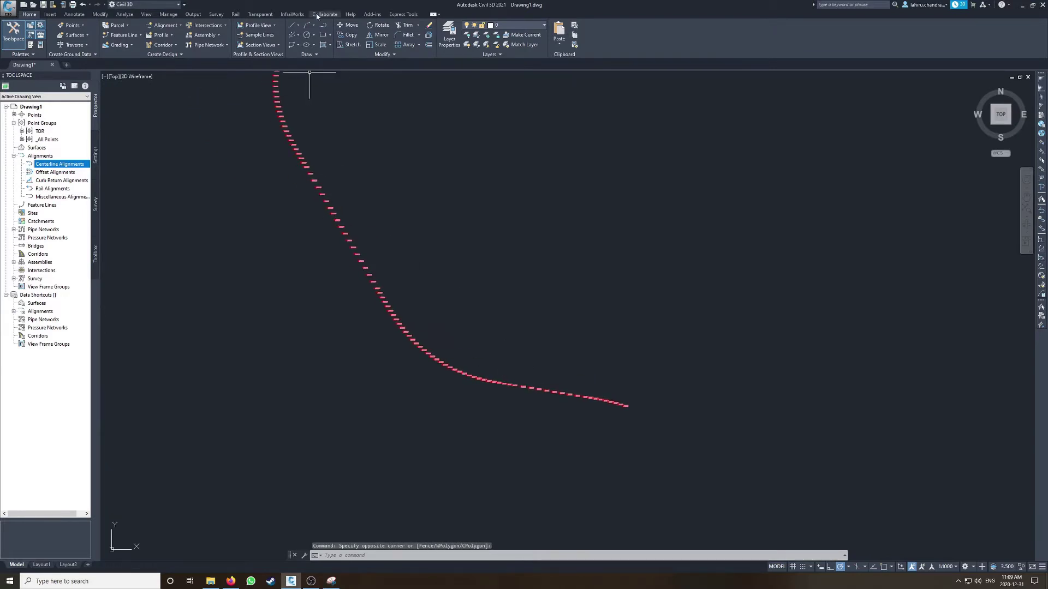
pyautogui.press('Escape')
pyautogui.moveTo(569, 415); pyautogui.dragTo(498, 463, button='middle')
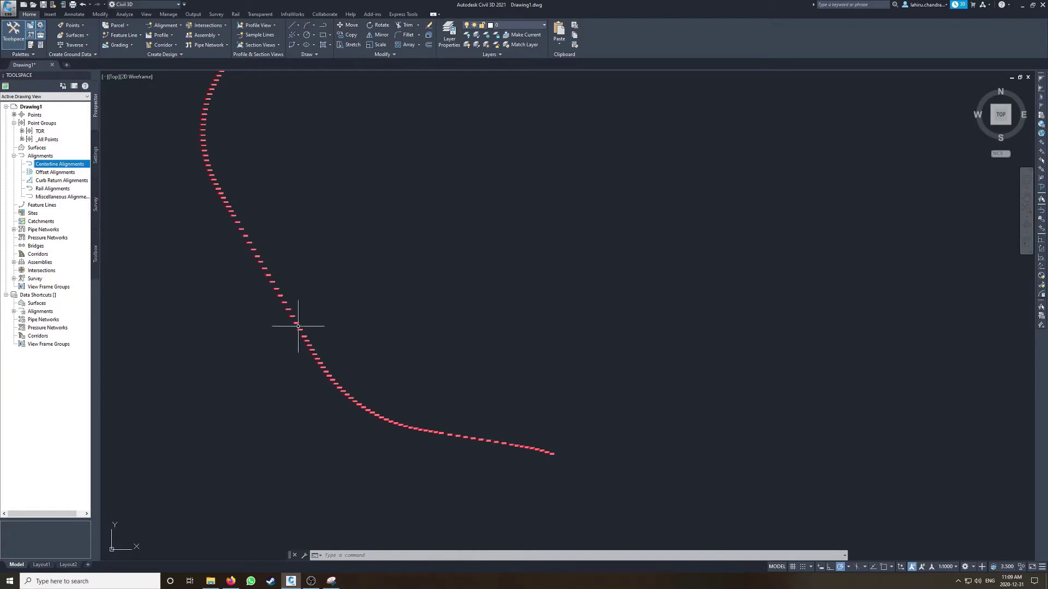
pyautogui.moveTo(294, 189); pyautogui.dragTo(364, 316, button='middle')
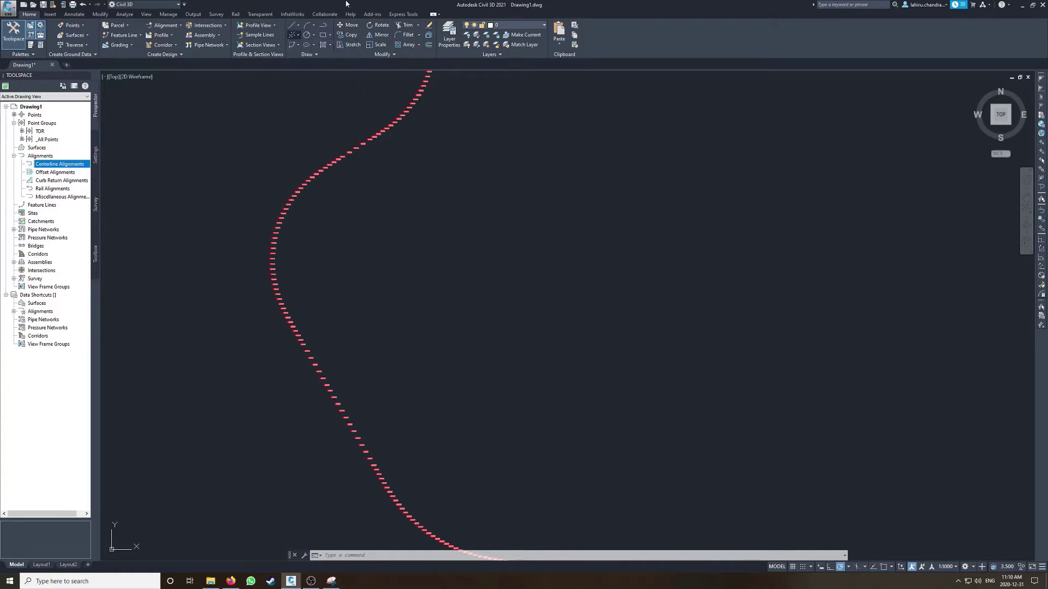
# - Display the Create Best Fit Line, Arc and Parabola options under Home > Draw
pyautogui.click(166, 26)
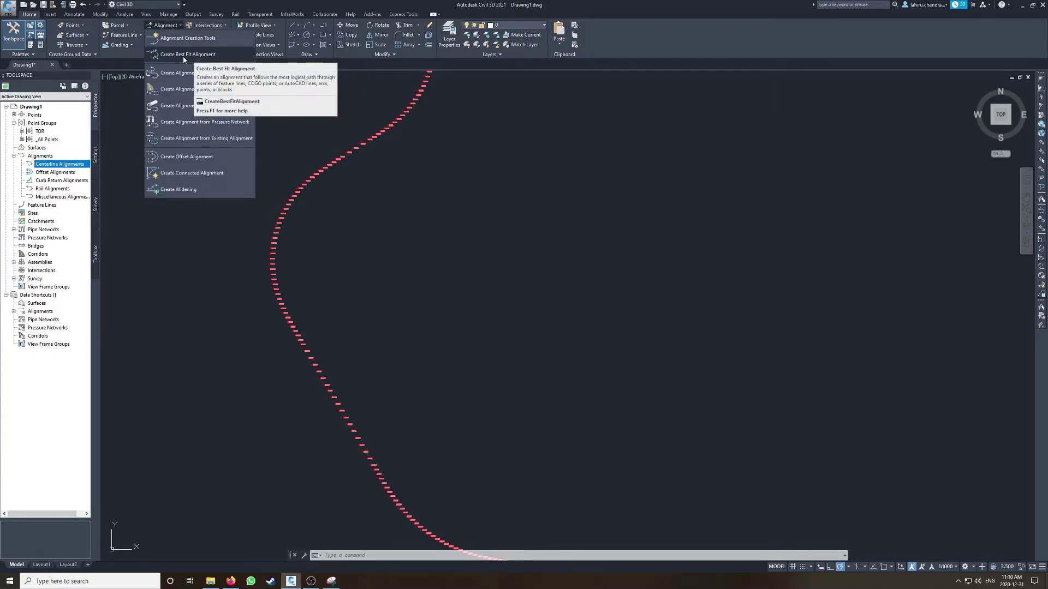
pyautogui.click(355, 4)
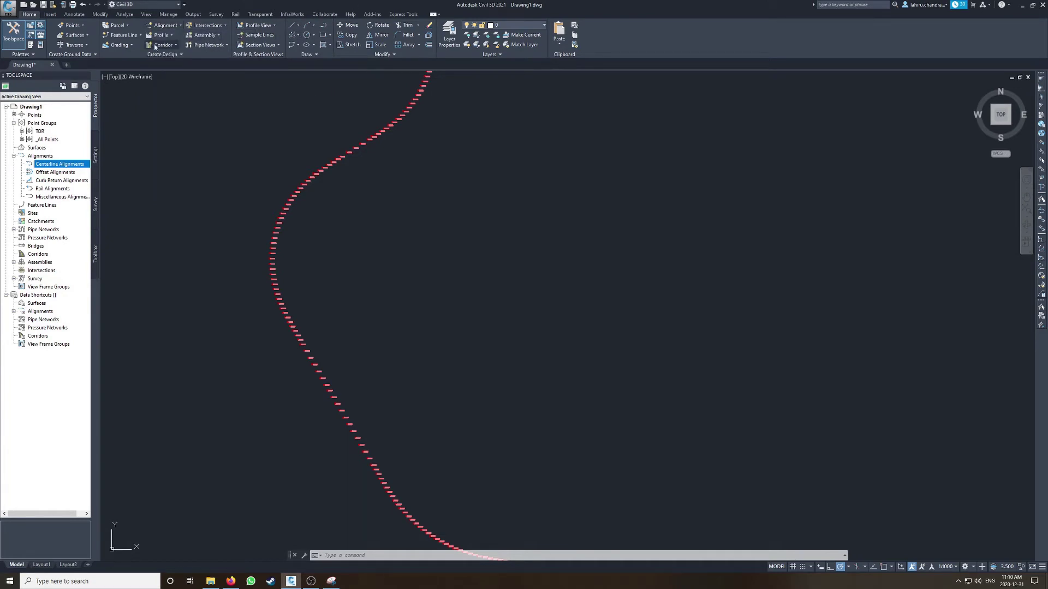
pyautogui.click(293, 37)
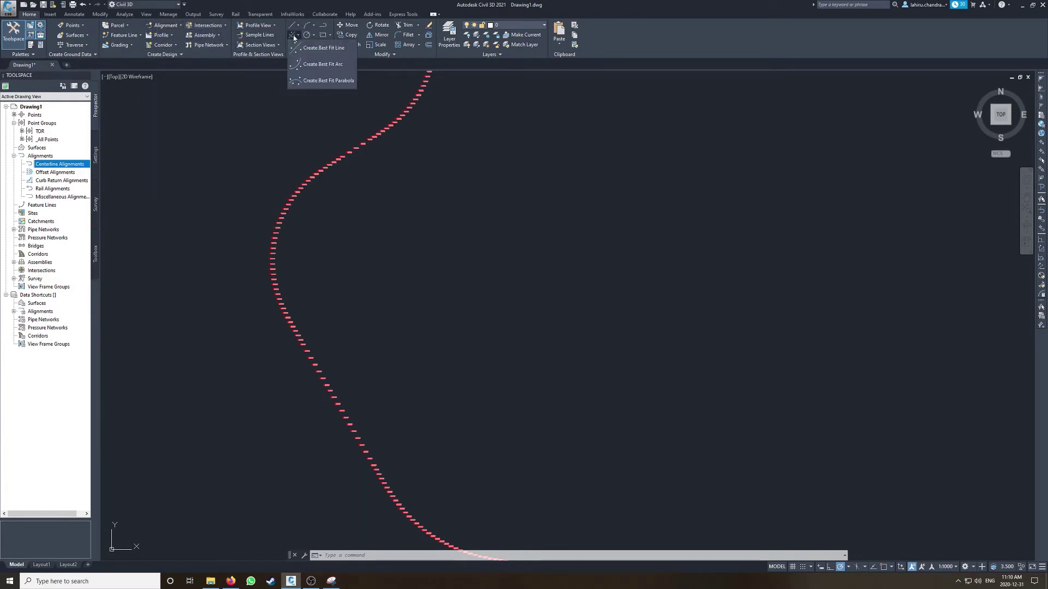
# - Start a best-fit line from COGO points and pan to the straight stretch
pyautogui.click(323, 48)
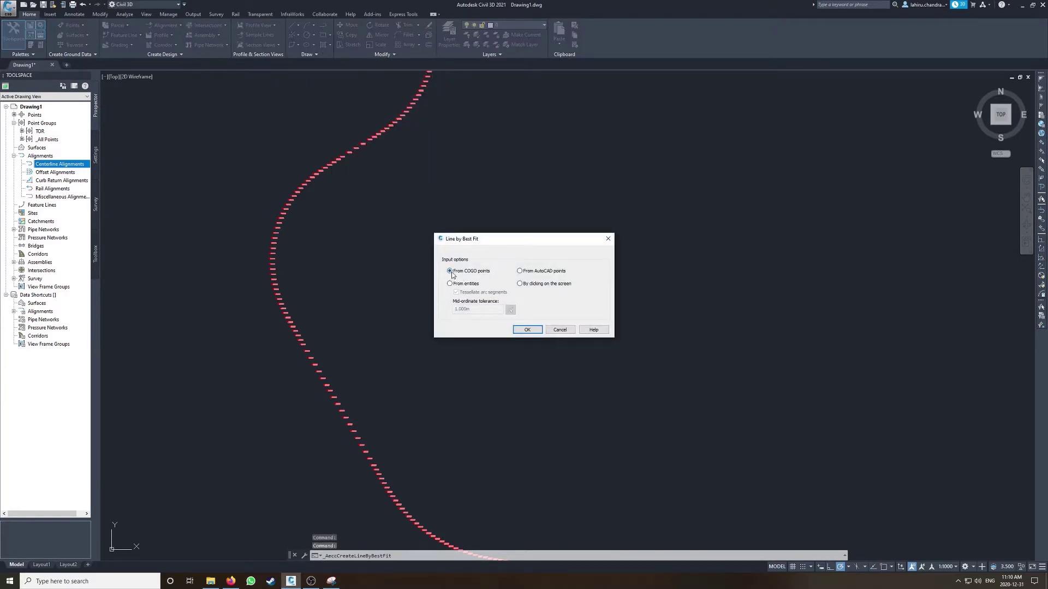
pyautogui.click(527, 330)
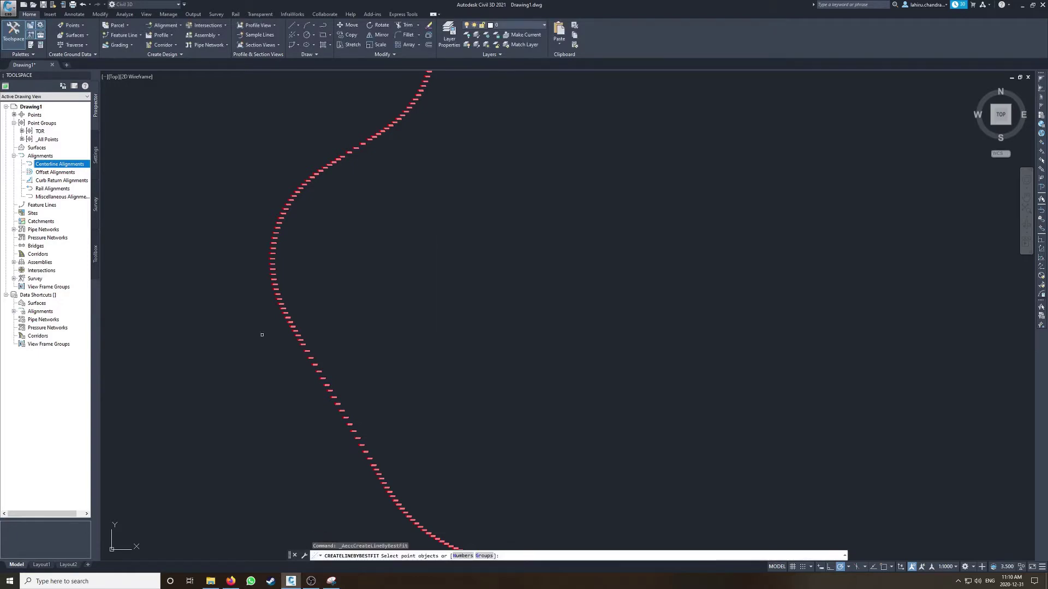
pyautogui.scroll(2, 264, 334)
pyautogui.scroll(-5, 246, 300)
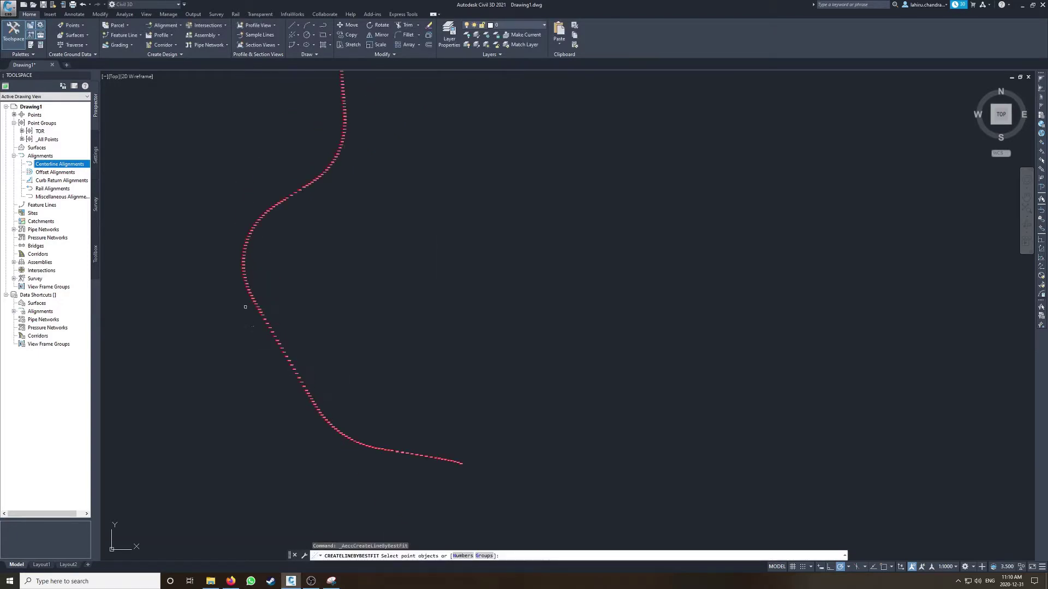
pyautogui.moveTo(241, 318); pyautogui.dragTo(236, 304, button='middle')
pyautogui.scroll(3, 213, 286)
pyautogui.scroll(3, 267, 272)
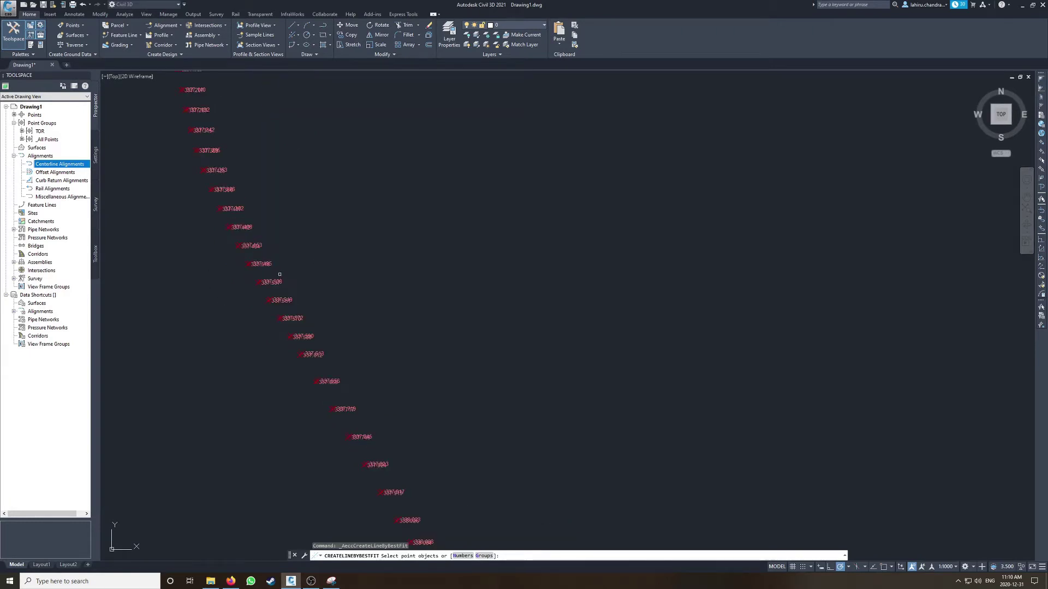
pyautogui.scroll(2, 255, 283)
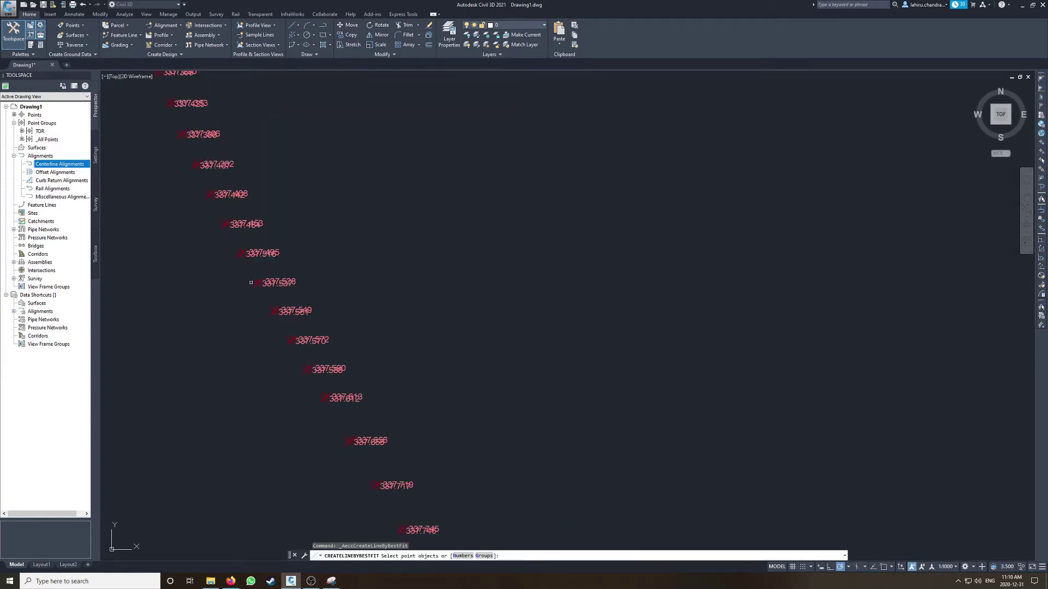
pyautogui.scroll(3, 265, 279)
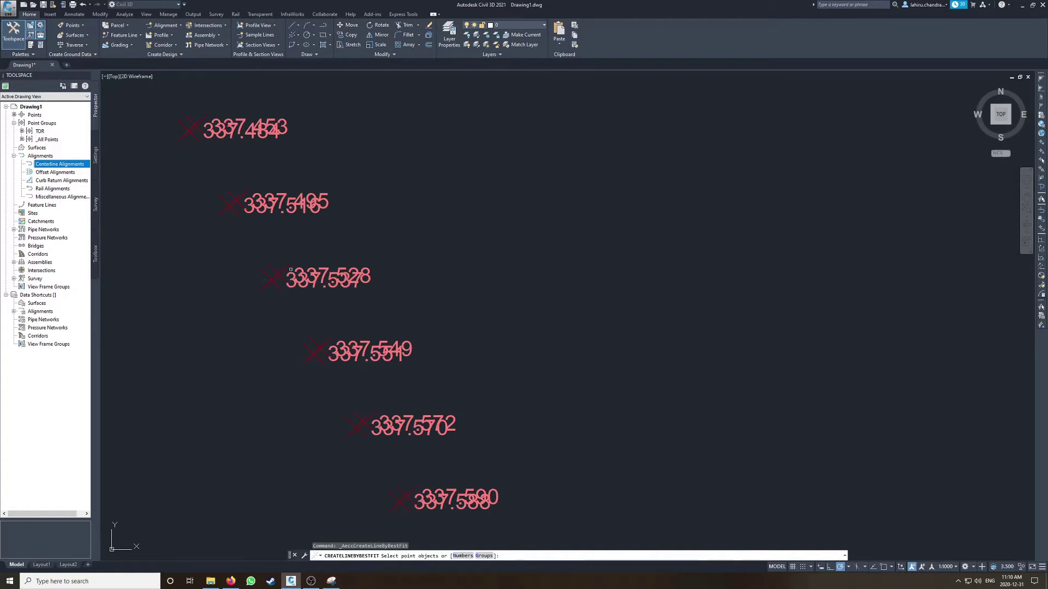
pyautogui.scroll(-6, 276, 276)
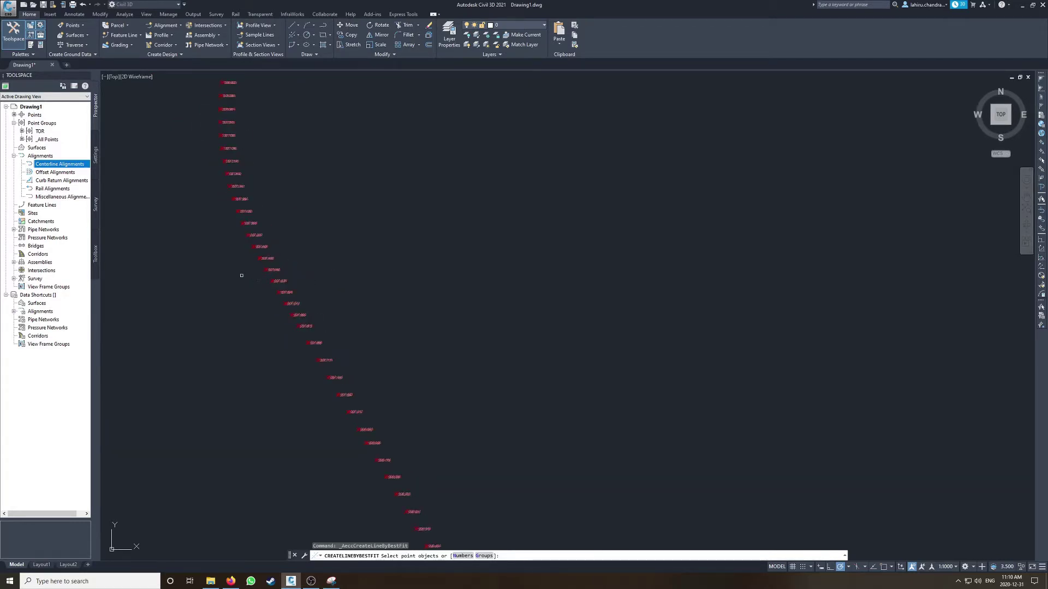
pyautogui.scroll(-2, 242, 275)
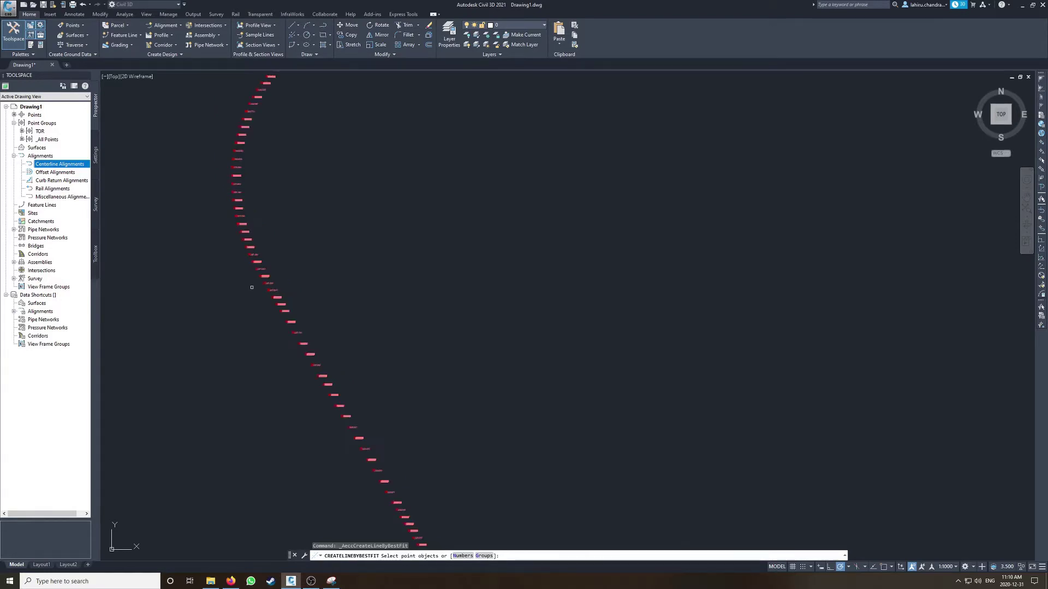
pyautogui.moveTo(318, 411); pyautogui.dragTo(345, 389, button='middle')
pyautogui.scroll(-2, 234, 271)
pyautogui.scroll(5, 297, 322)
pyautogui.scroll(-5, 264, 272)
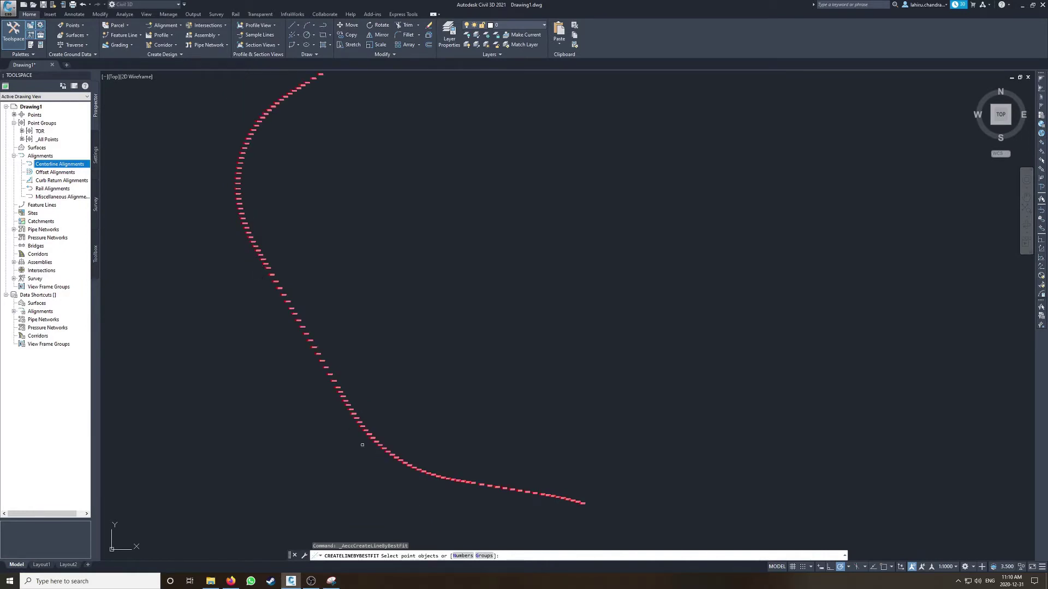
pyautogui.moveTo(240, 243); pyautogui.dragTo(274, 324, button='middle')
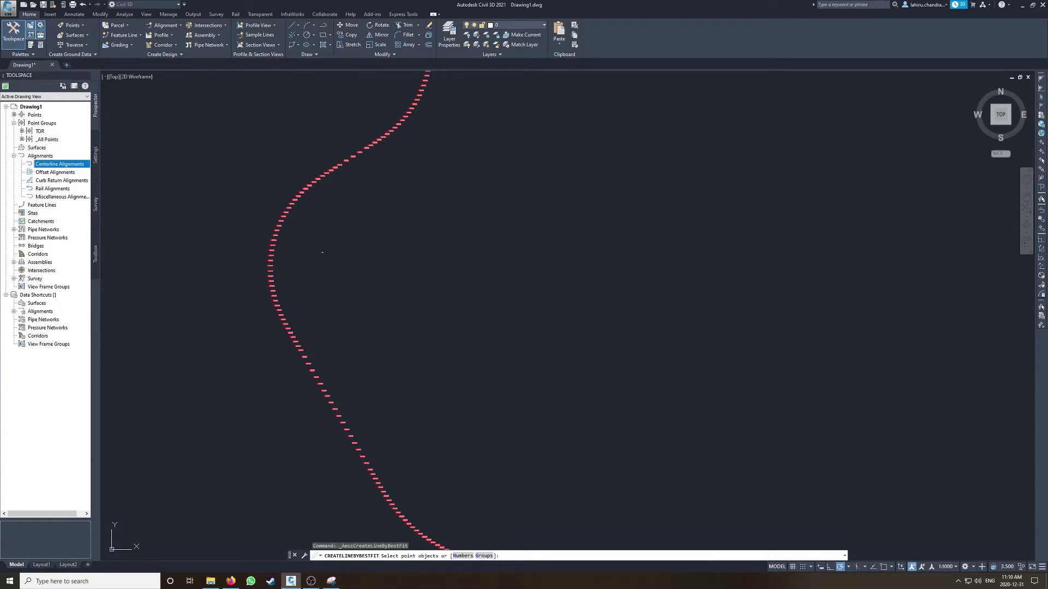
pyautogui.moveTo(324, 344); pyautogui.dragTo(264, 285, button='middle')
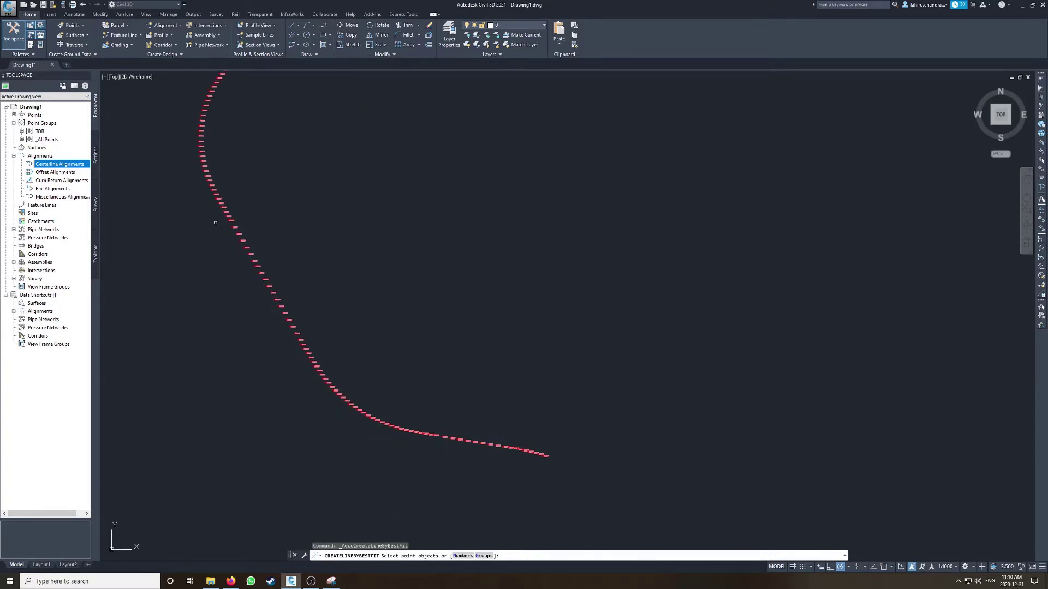
# - Window-select the COGO points along the straight run of the S-curve
pyautogui.click(180, 216)
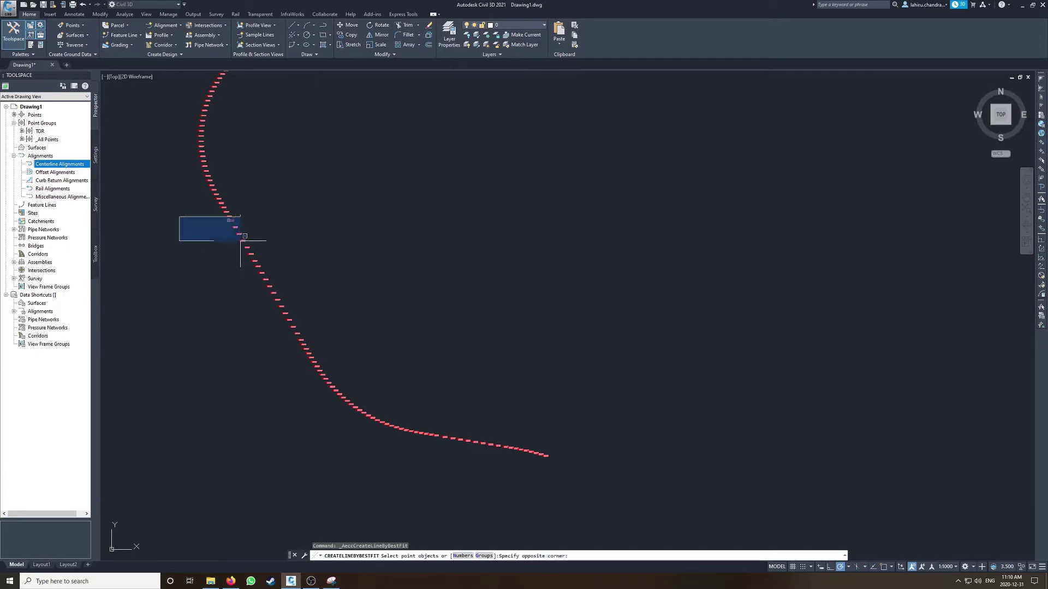
pyautogui.click(348, 343)
pyautogui.scroll(10, 234, 240)
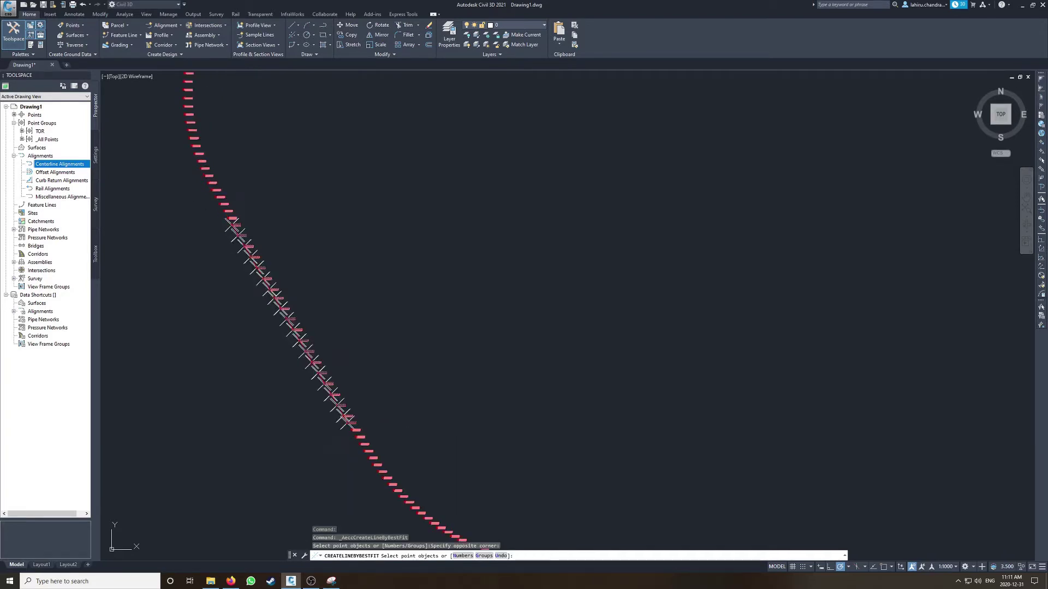
pyautogui.scroll(-8, 227, 232)
pyautogui.scroll(3, 213, 286)
pyautogui.moveTo(213, 286); pyautogui.dragTo(285, 360, button='middle')
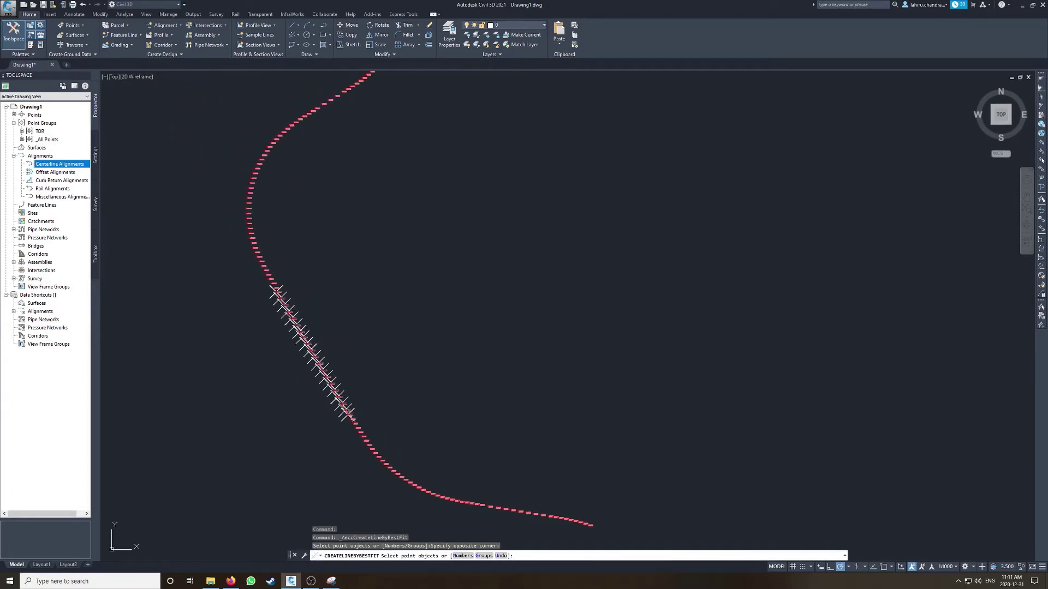
# - Compute the regression, move the Regression Data window left, and exclude point 1
pyautogui.press('Return')
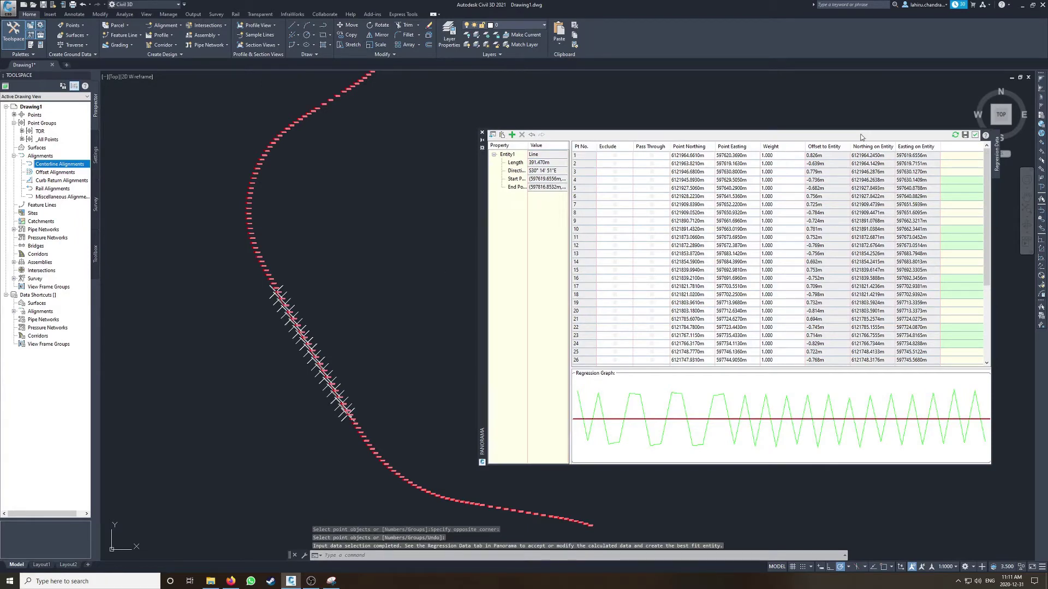
pyautogui.moveTo(483, 186); pyautogui.dragTo(309, 196)
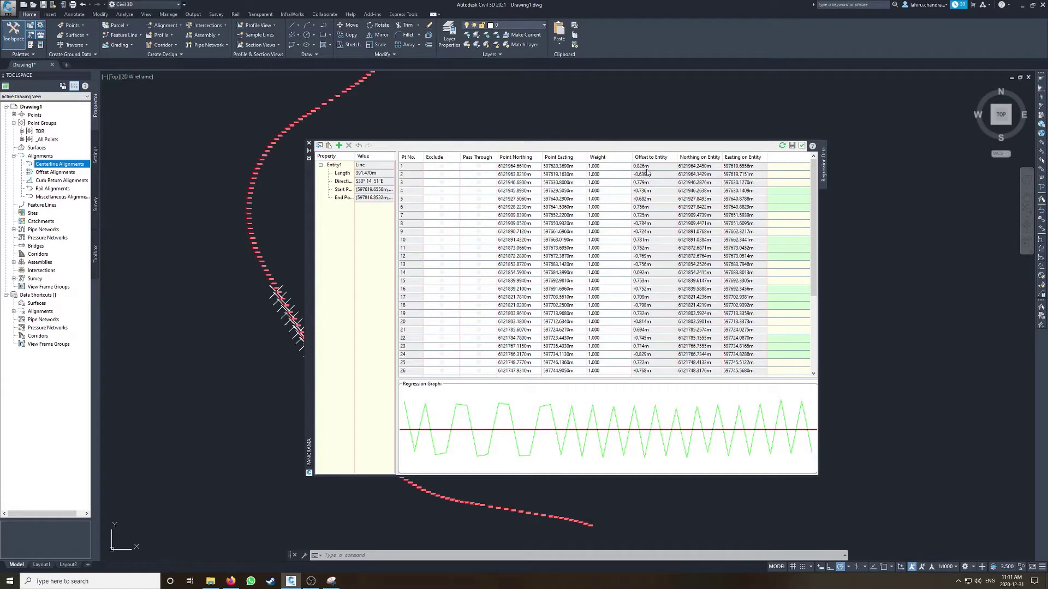
pyautogui.click(440, 167)
pyautogui.click(333, 581)
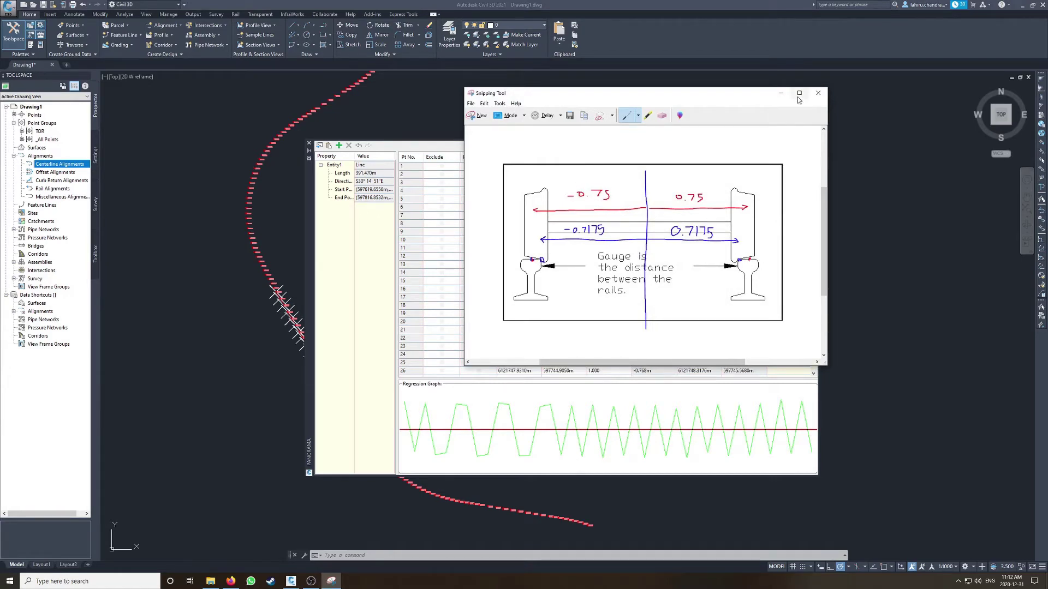
pyautogui.click(781, 93)
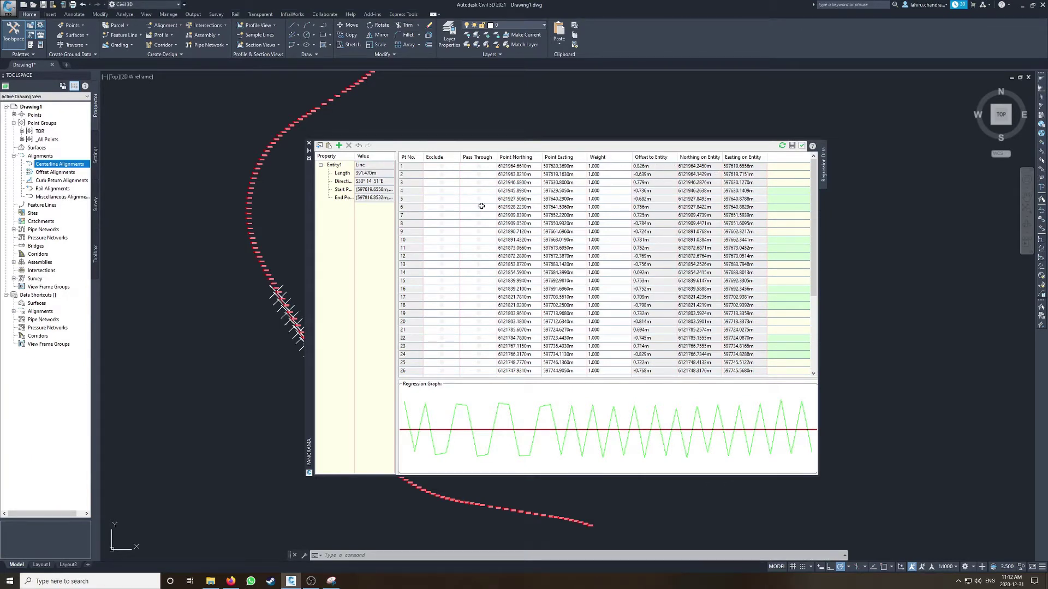
# - Exclude point 2 from the best-fit regression
pyautogui.click(441, 174)
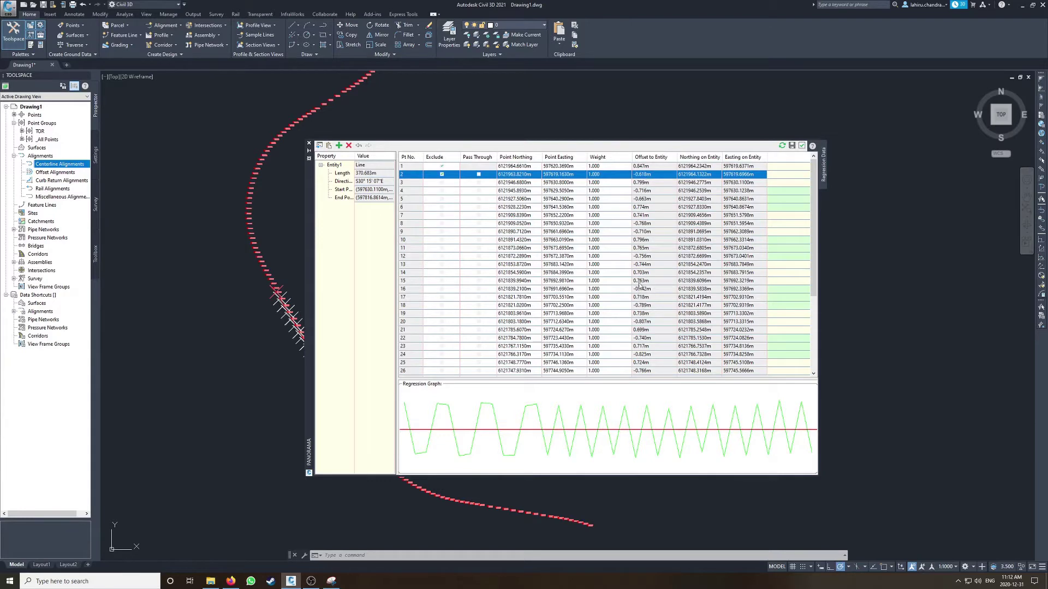
pyautogui.scroll(-5, 644, 305)
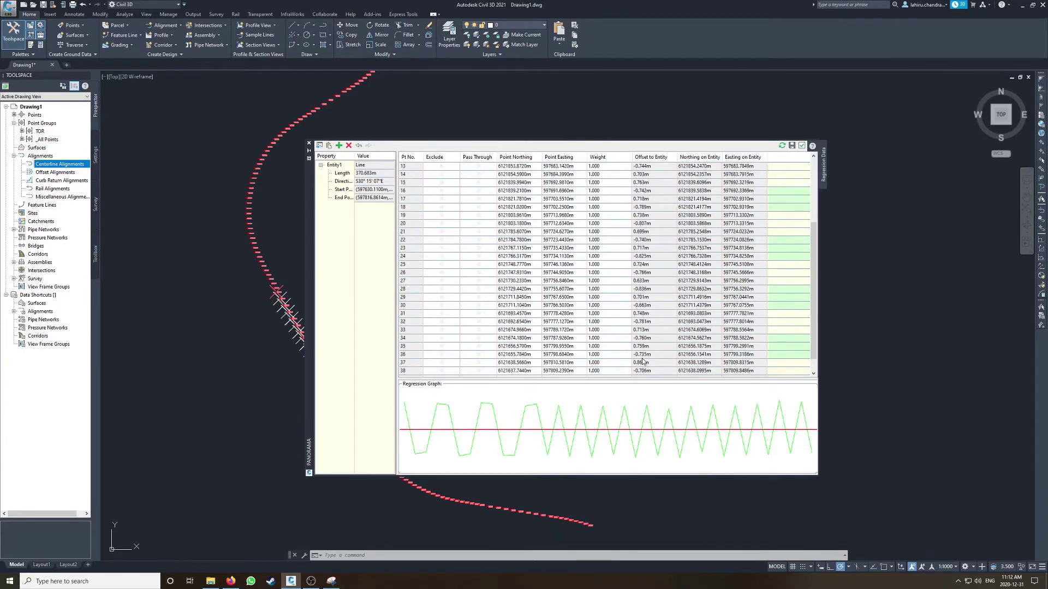
pyautogui.scroll(5, 460, 234)
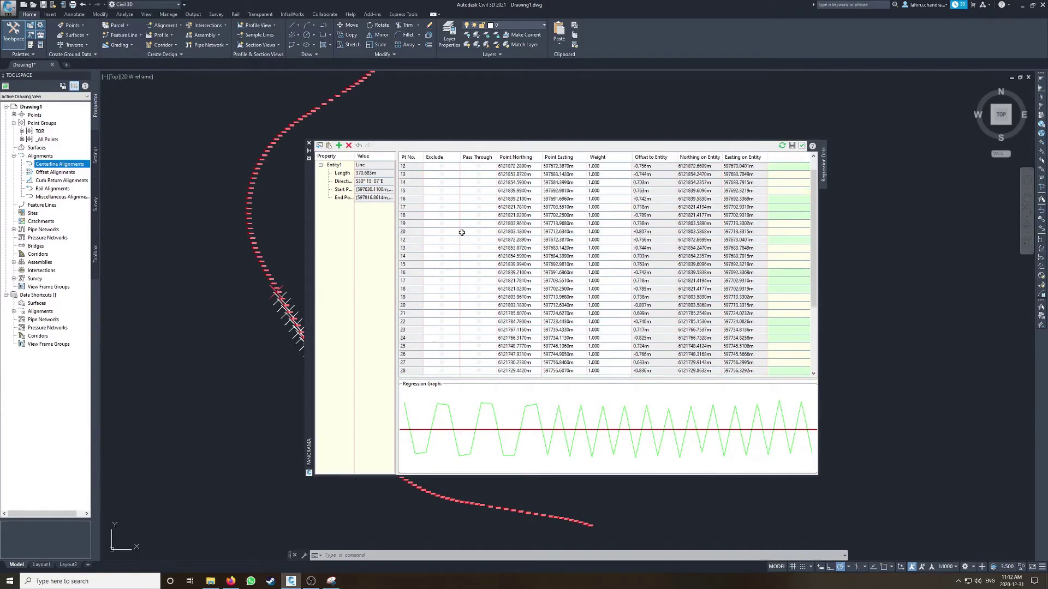
pyautogui.click(443, 174)
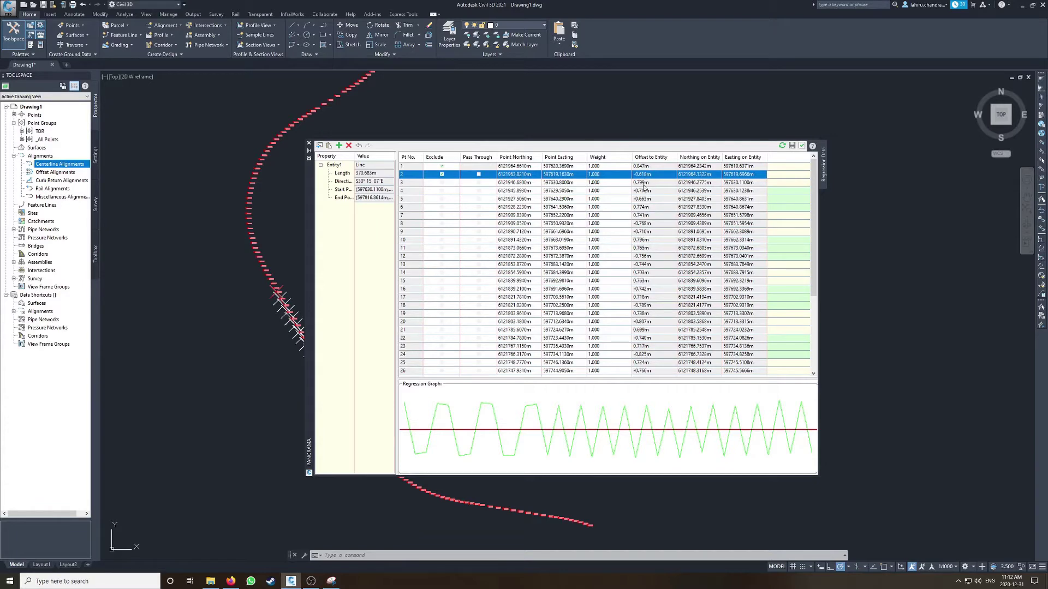
# - Exclude points 36–40 and close Panorama to create the 314.551 m best-fit line
pyautogui.scroll(-4, 456, 260)
pyautogui.scroll(-1, 462, 333)
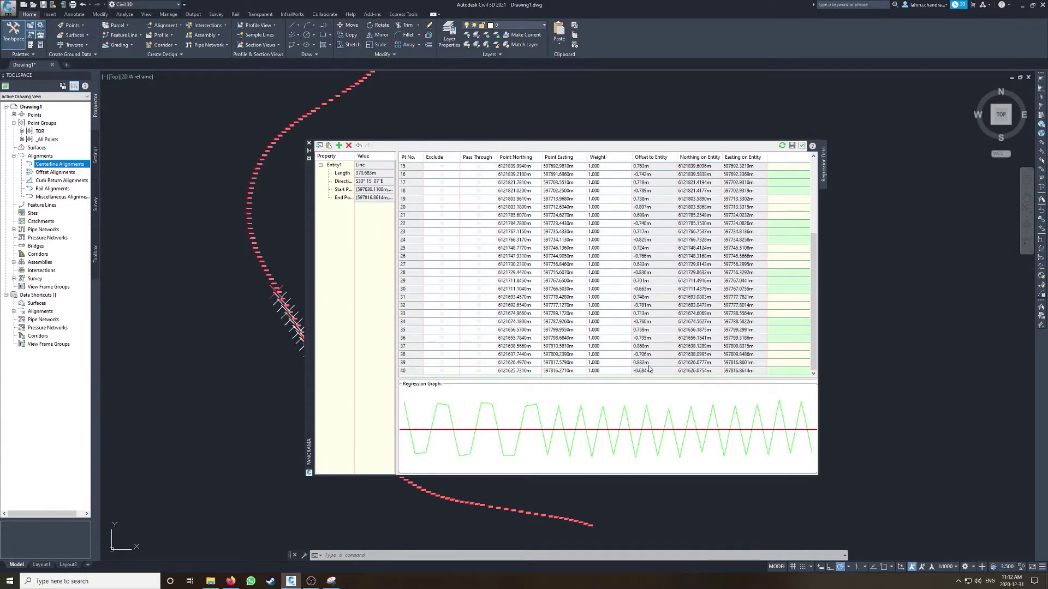
pyautogui.click(441, 370)
pyautogui.click(441, 362)
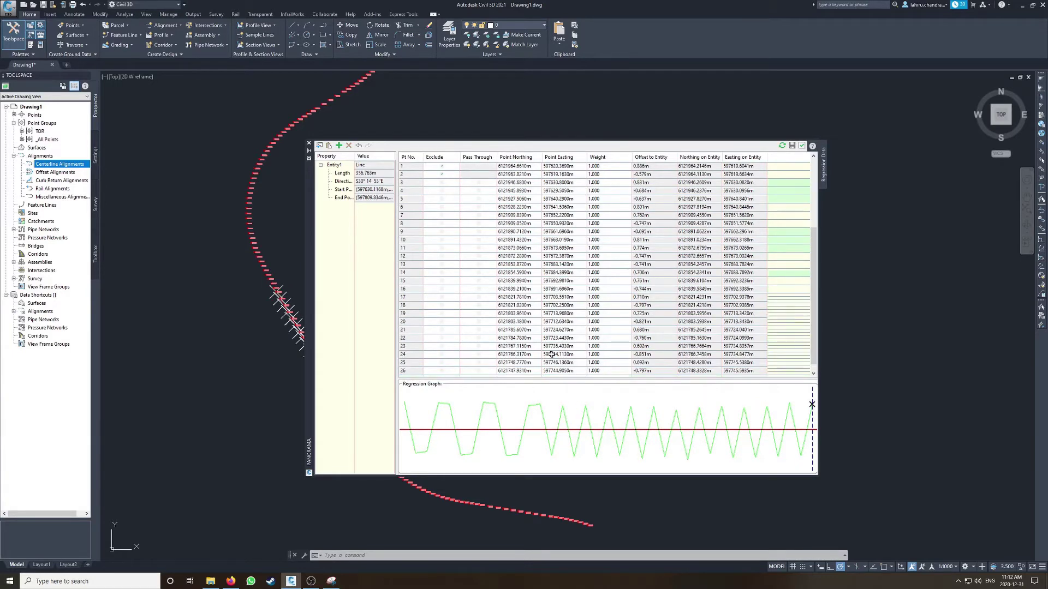
pyautogui.click(442, 362)
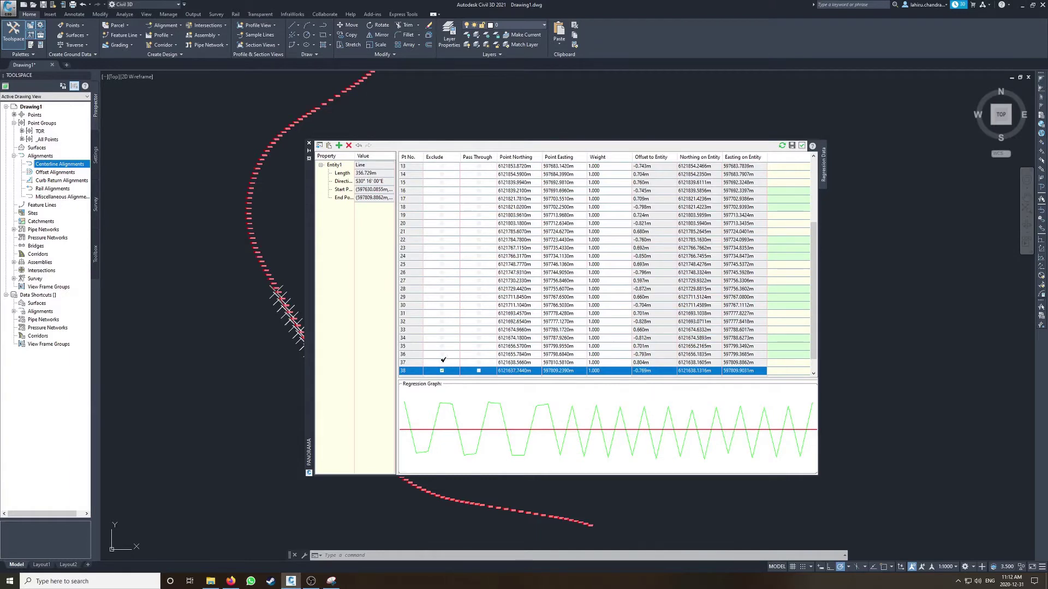
pyautogui.click(442, 362)
pyautogui.scroll(4, 641, 362)
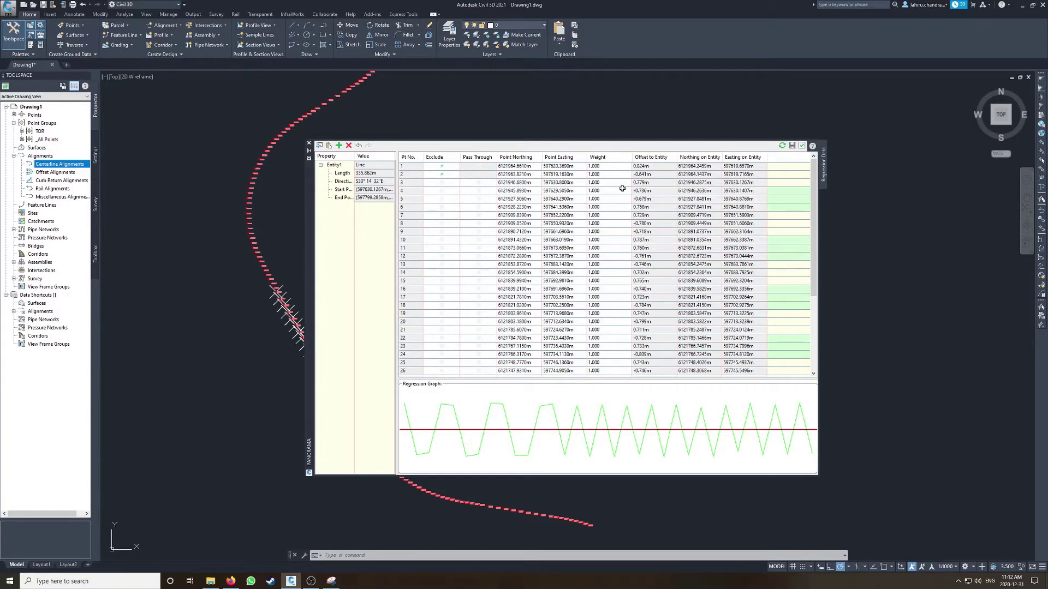
pyautogui.scroll(-1, 639, 263)
pyautogui.scroll(-4, 633, 273)
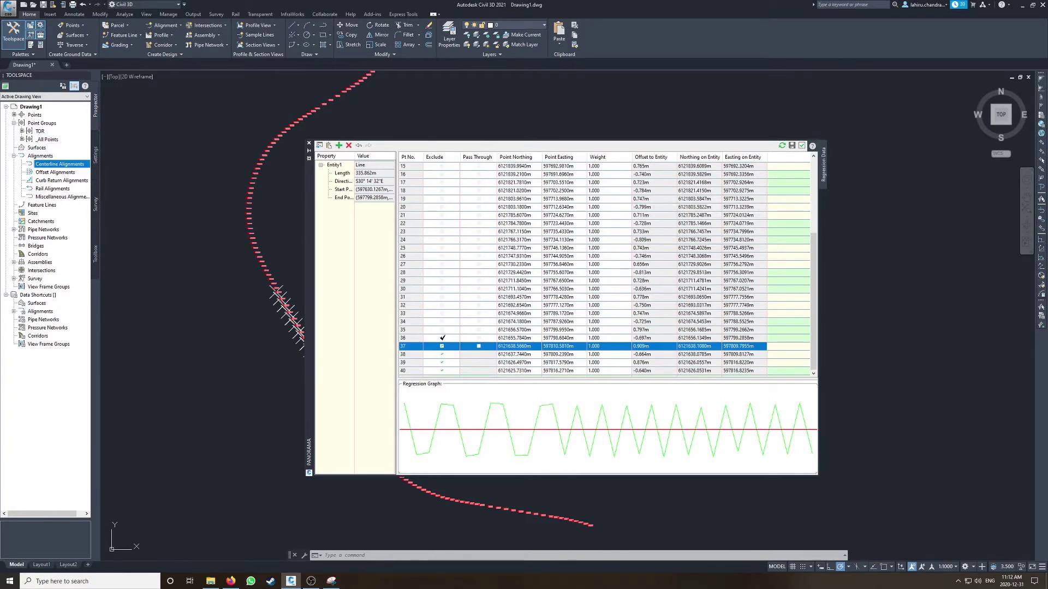
pyautogui.click(442, 338)
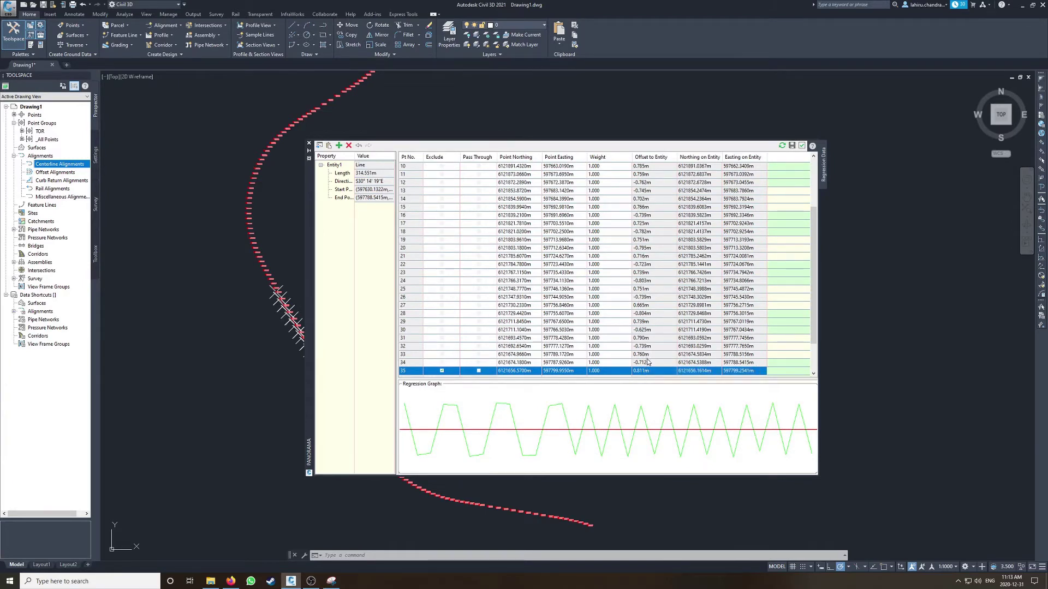
pyautogui.scroll(3, 665, 316)
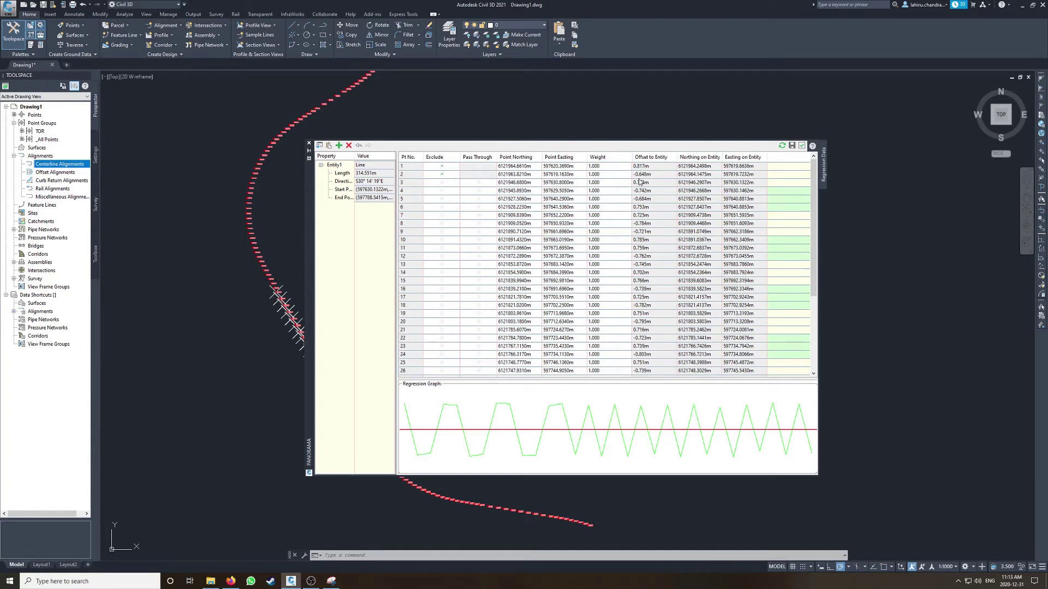
pyautogui.scroll(-5, 646, 207)
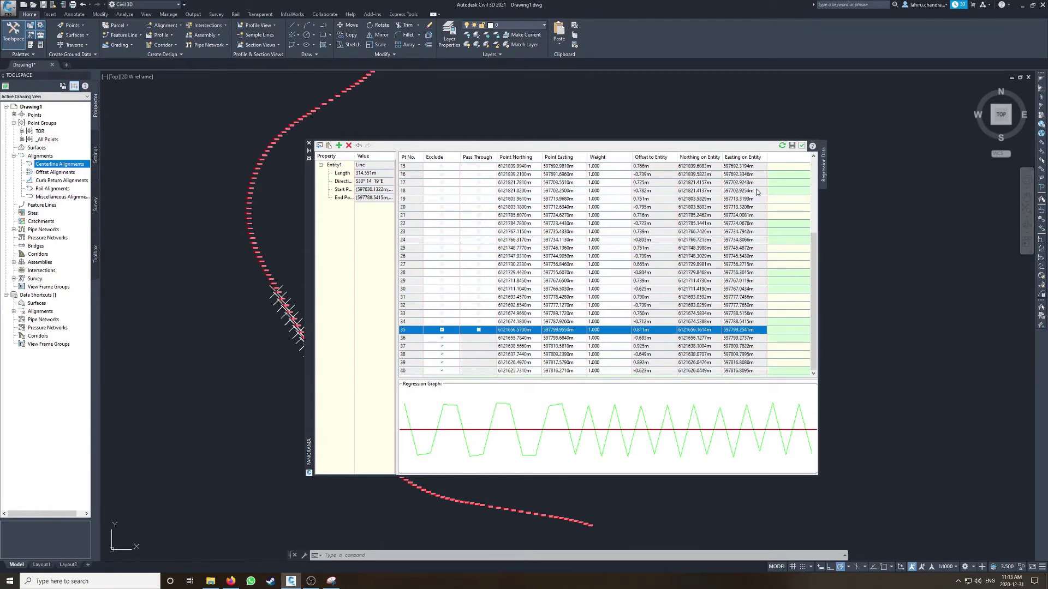
pyautogui.click(801, 146)
# - Zoom and pan until the upper tangent of the S-shaped point string is centred
pyautogui.scroll(5, 287, 319)
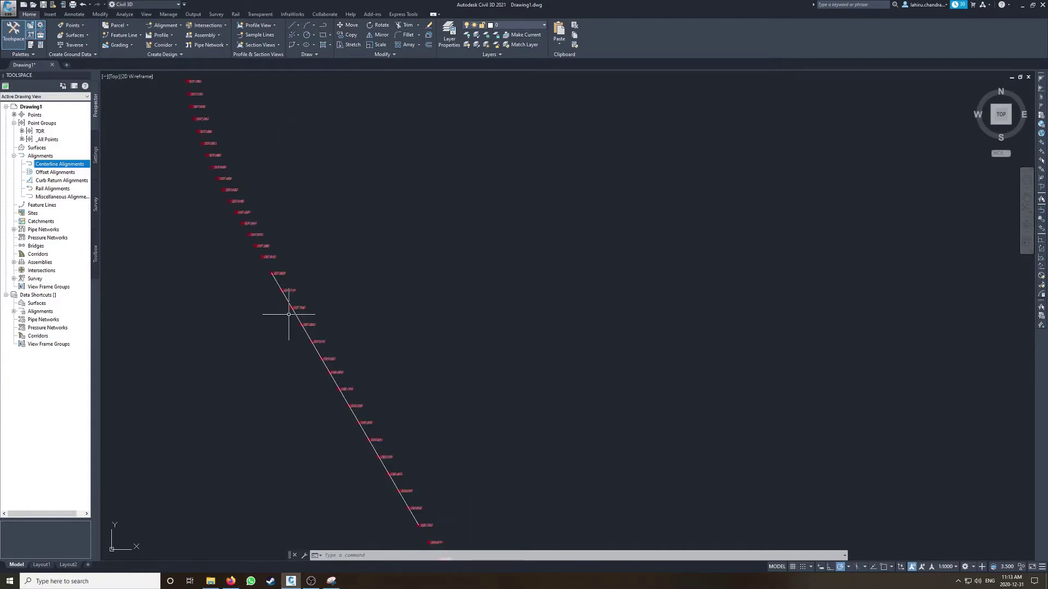
pyautogui.scroll(-5, 288, 314)
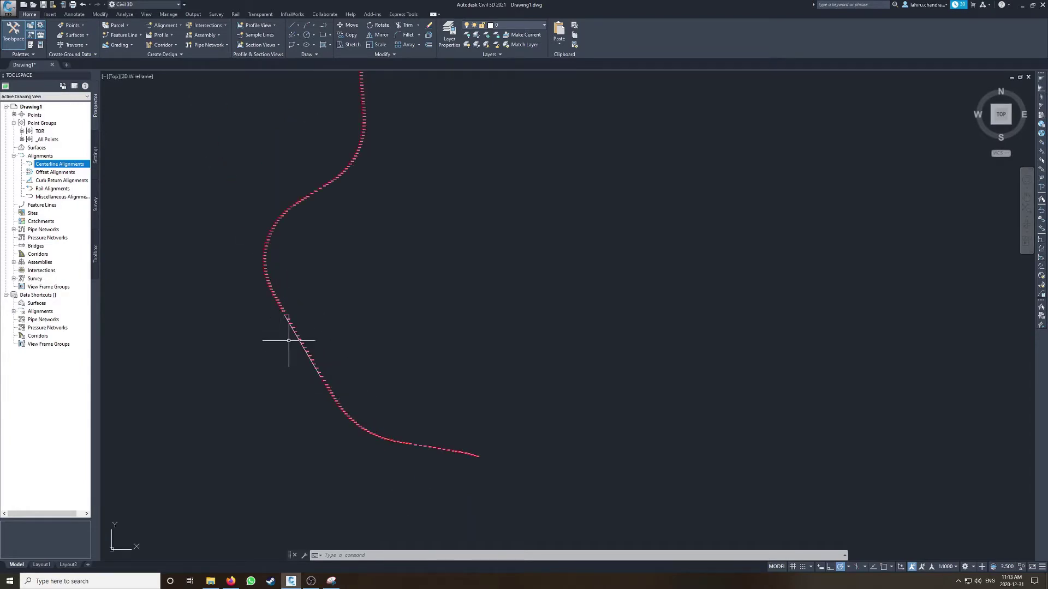
pyautogui.moveTo(283, 262)
pyautogui.mouseDown(button='middle')
pyautogui.moveTo(295, 346)
pyautogui.moveTo(274, 233)
pyautogui.mouseUp(button='middle')
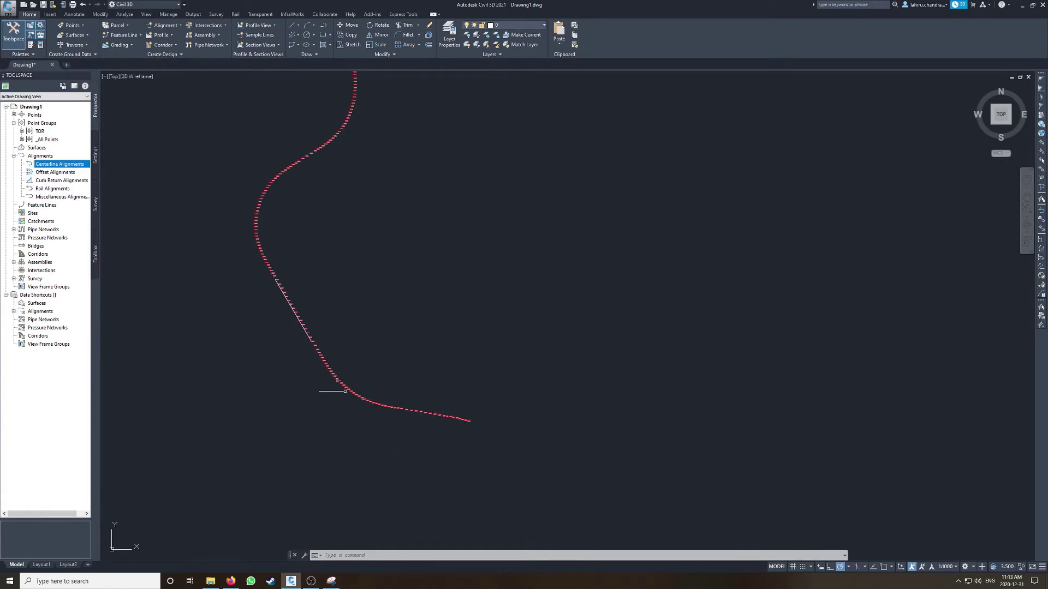
pyautogui.moveTo(280, 152); pyautogui.dragTo(322, 257, button='middle')
pyautogui.scroll(3, 351, 241)
pyautogui.scroll(-3, 322, 285)
pyautogui.scroll(4, 286, 283)
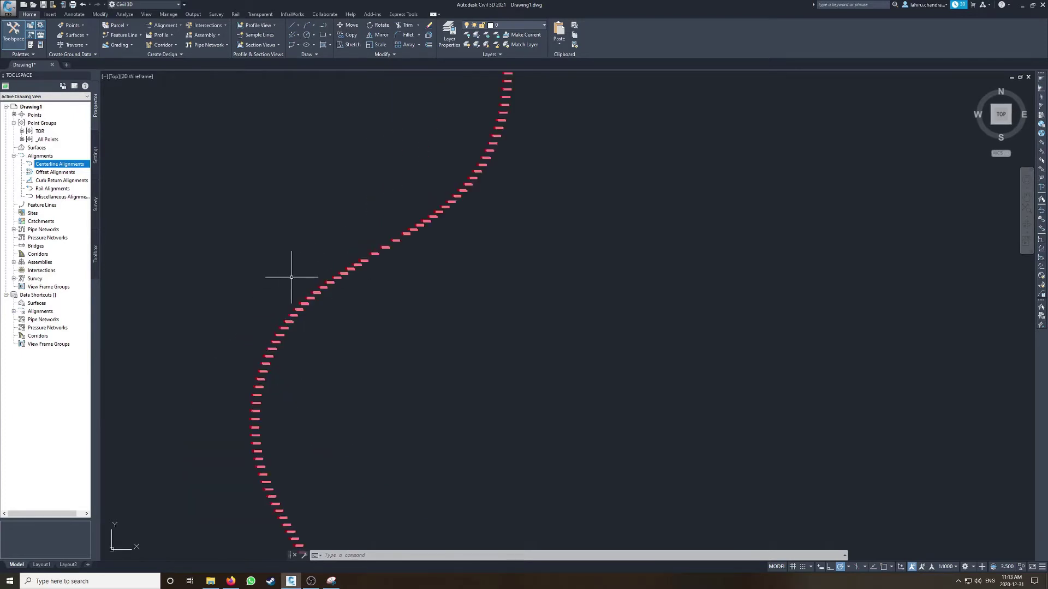
pyautogui.moveTo(393, 218); pyautogui.dragTo(416, 243, button='middle')
# - Run Line by Best Fit on the 22 upper-tangent points, giving a 169.220 m regression line
pyautogui.click(294, 37)
pyautogui.click(306, 48)
pyautogui.click(523, 326)
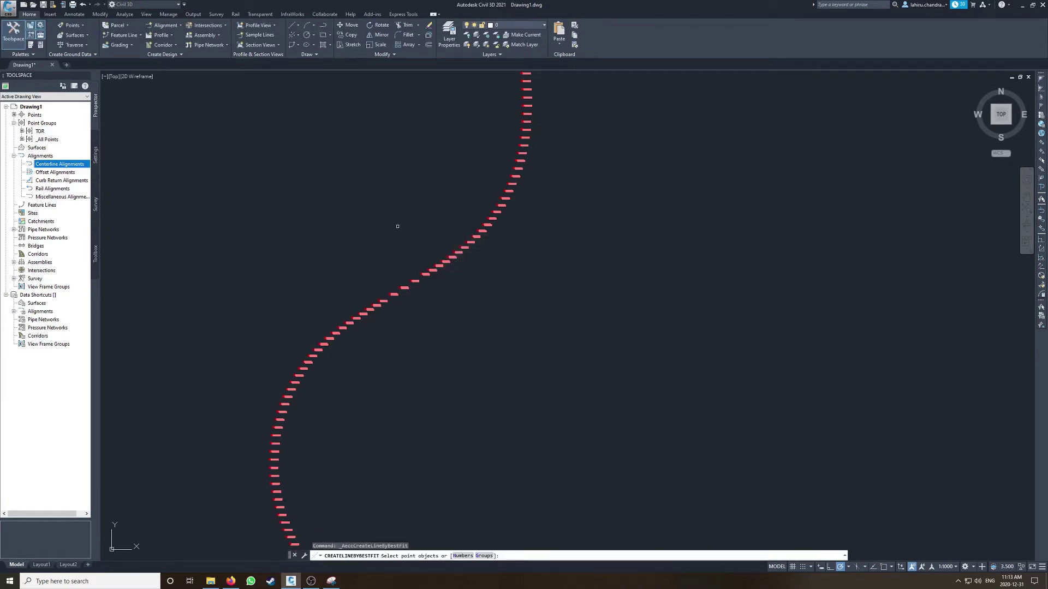
pyautogui.scroll(2, 394, 225)
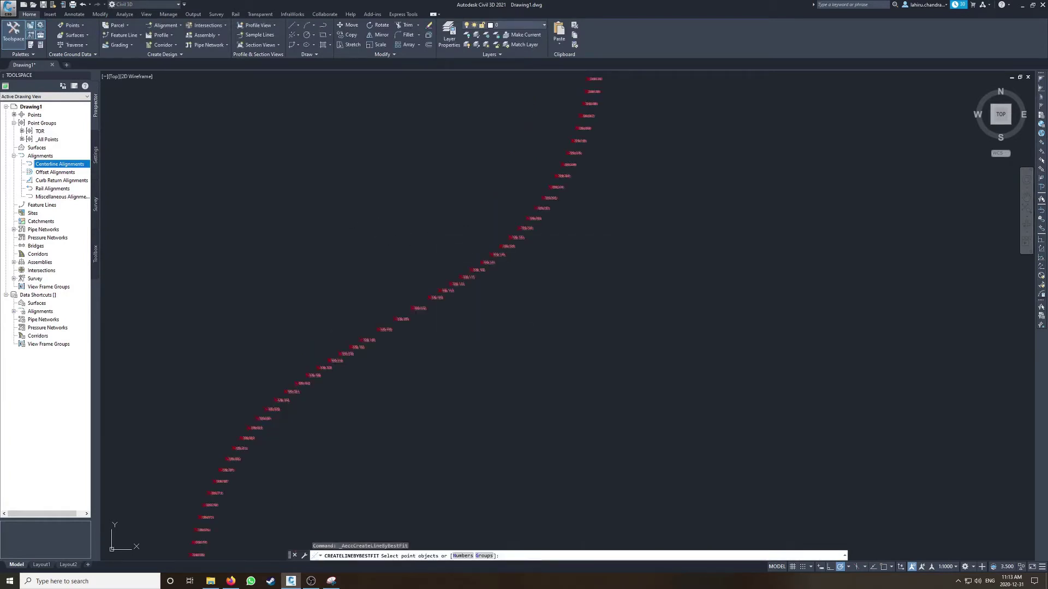
pyautogui.click(374, 261)
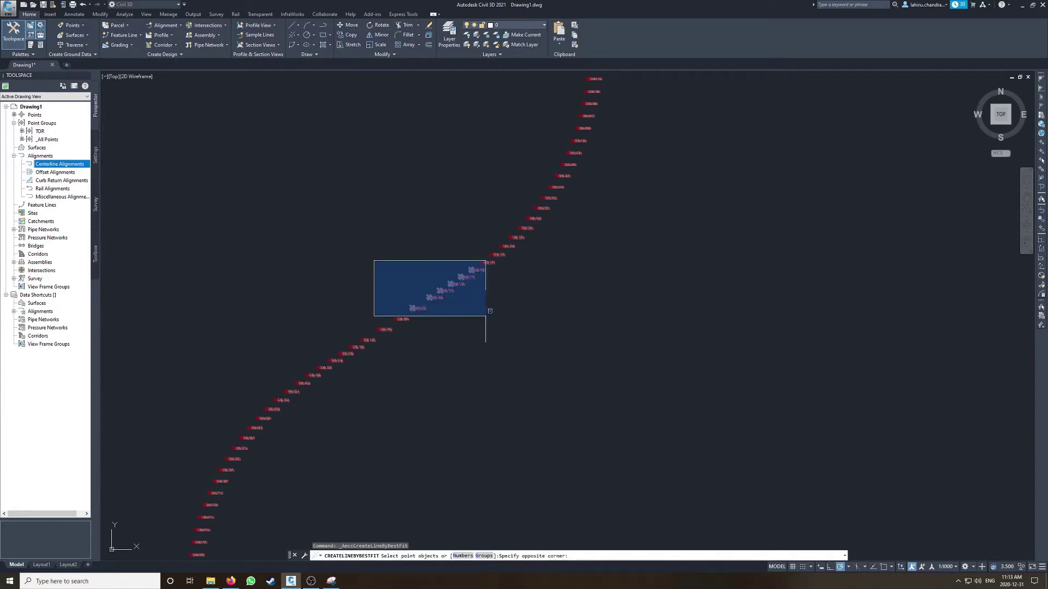
pyautogui.click(485, 315)
pyautogui.moveTo(384, 340); pyautogui.dragTo(495, 285, button='middle')
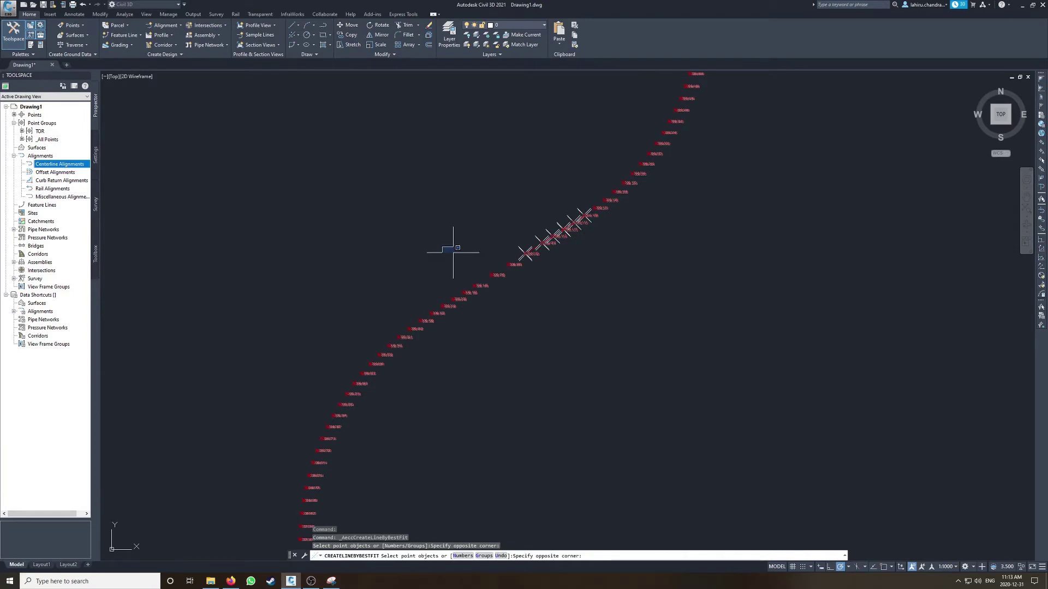
pyautogui.click(538, 306)
pyautogui.scroll(-5, 369, 284)
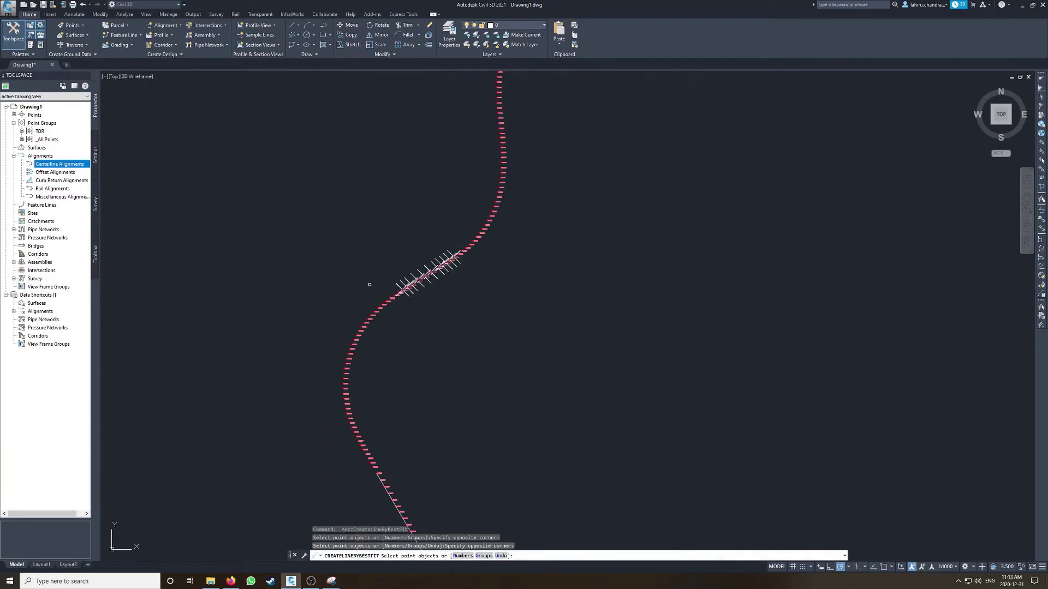
pyautogui.scroll(4, 386, 292)
pyautogui.scroll(-5, 411, 307)
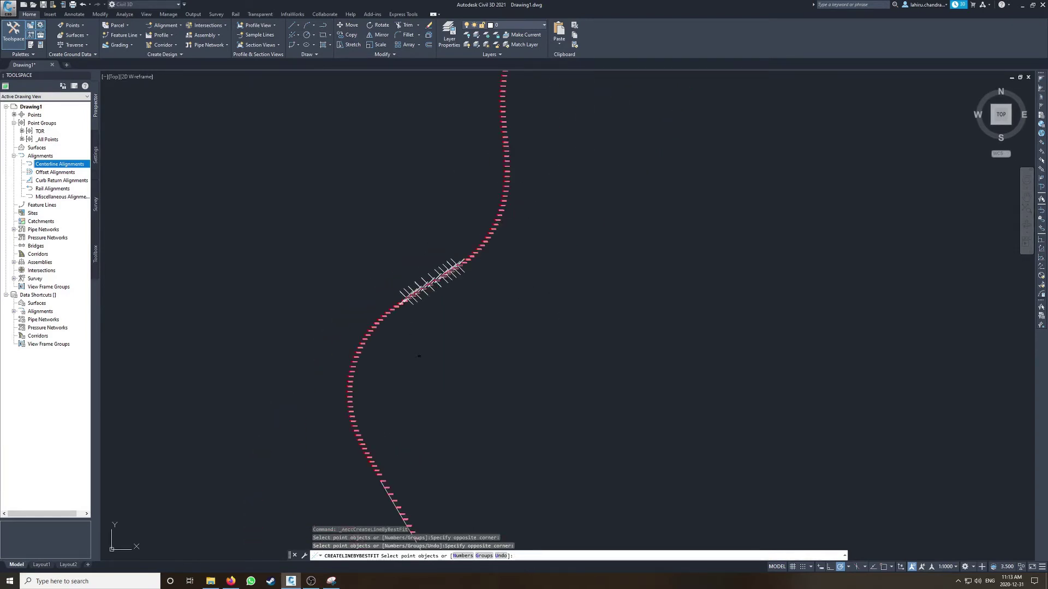
pyautogui.press('Return')
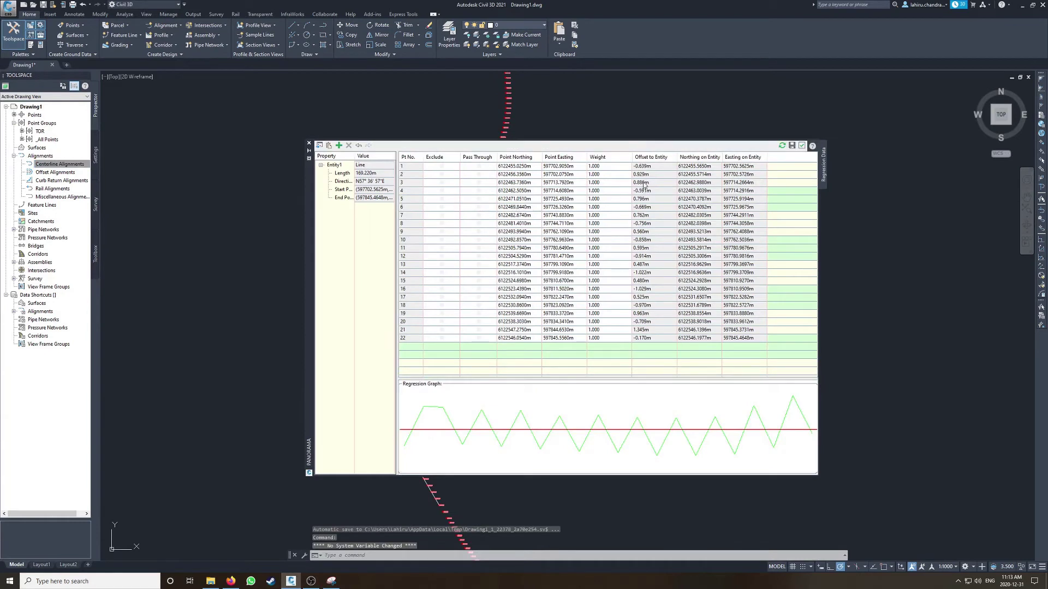
# - Exclude points 17–22 from the line fit, keeping points 1 and 2 included
pyautogui.click(442, 175)
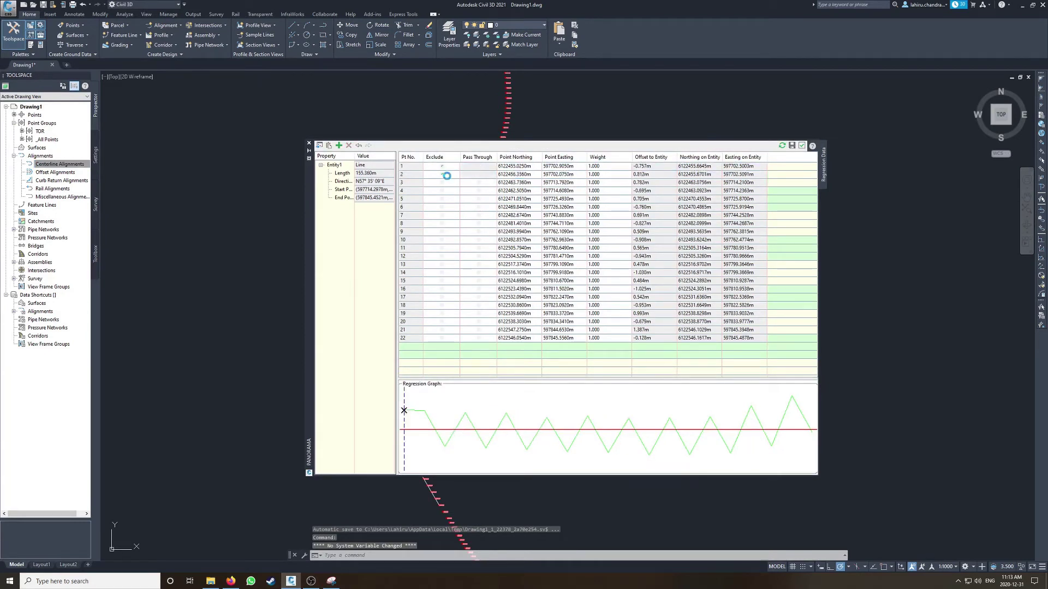
pyautogui.click(442, 338)
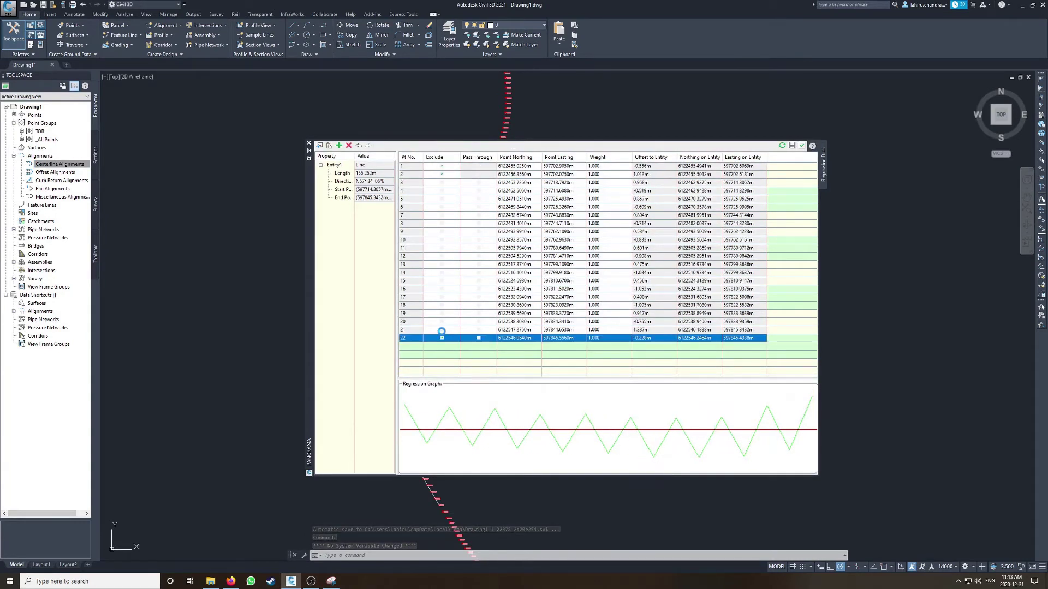
pyautogui.click(442, 329)
pyautogui.click(442, 321)
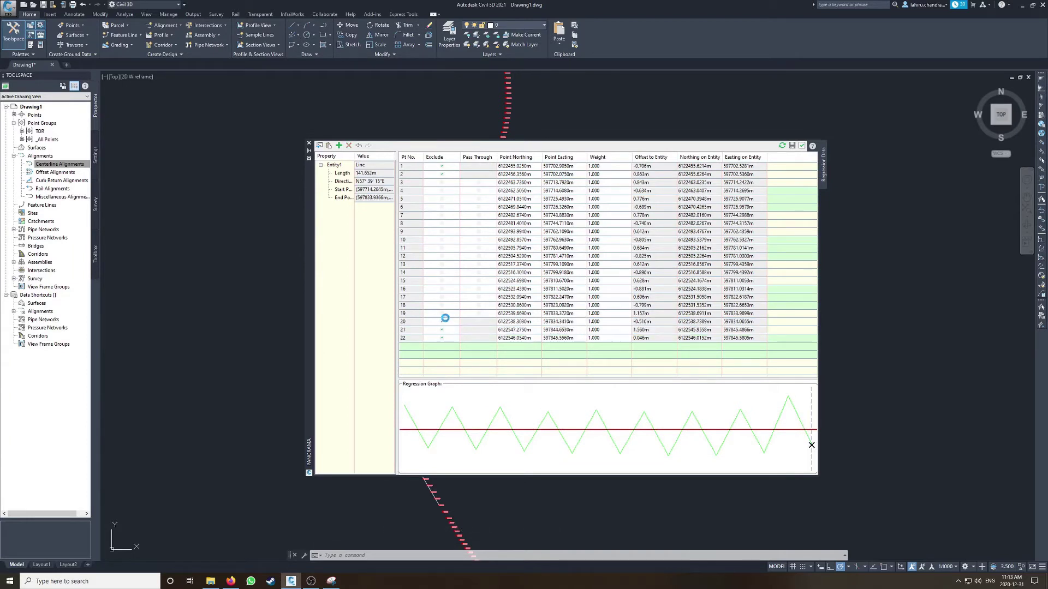
pyautogui.click(442, 314)
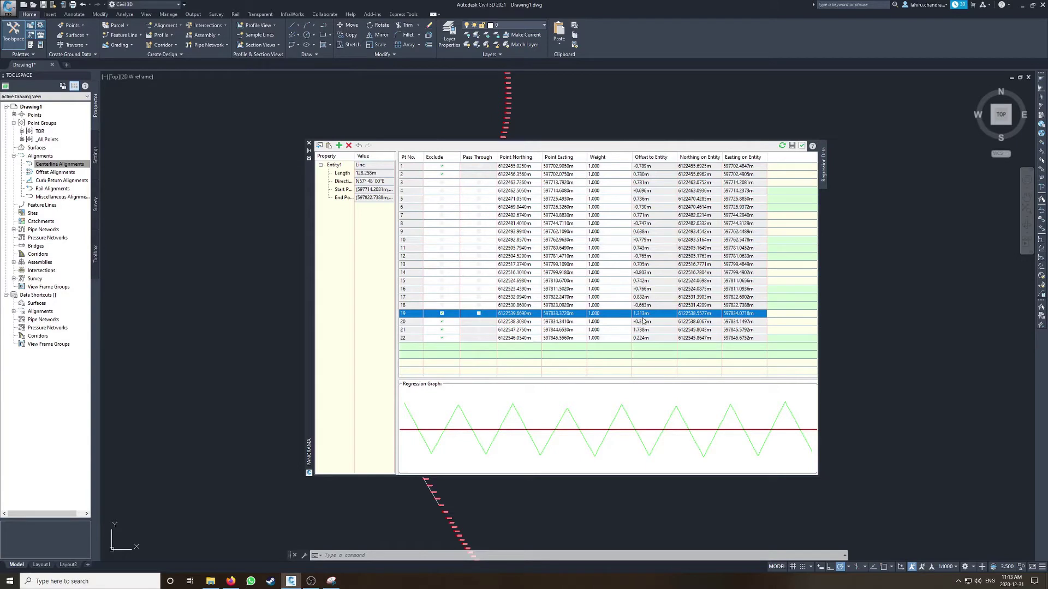
pyautogui.click(443, 305)
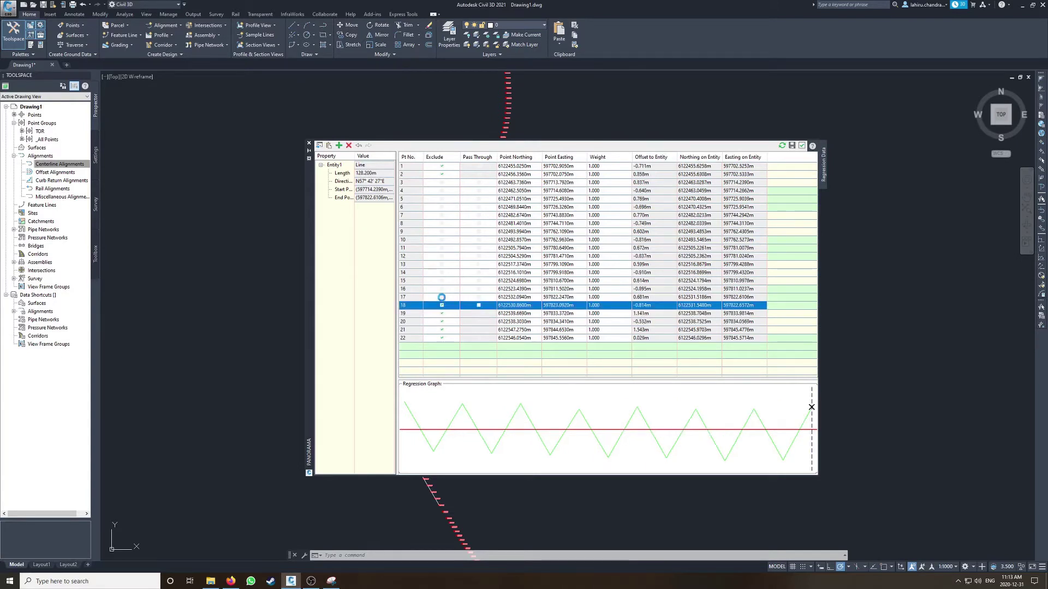
pyautogui.click(442, 298)
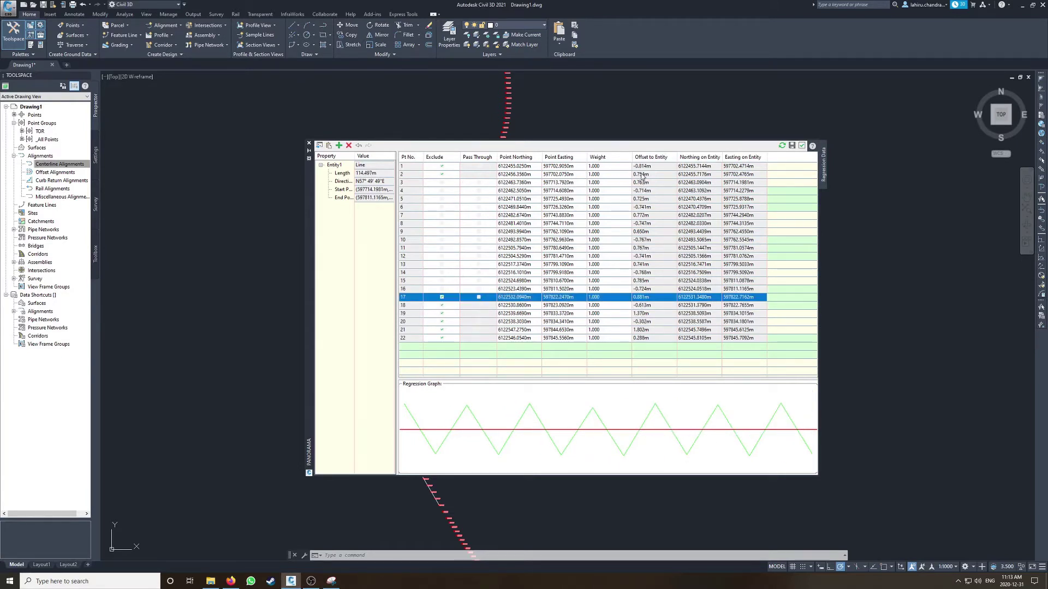
pyautogui.click(442, 175)
pyautogui.click(442, 166)
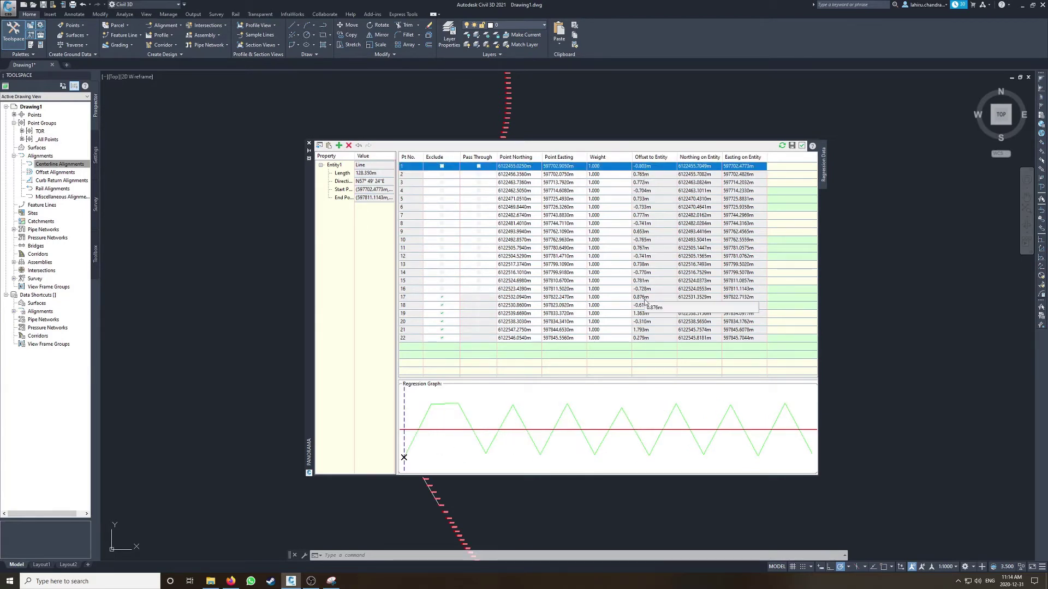
# - Exclude points 15, 16 and 1, then accept to draw the 100.785 m line
pyautogui.click(442, 289)
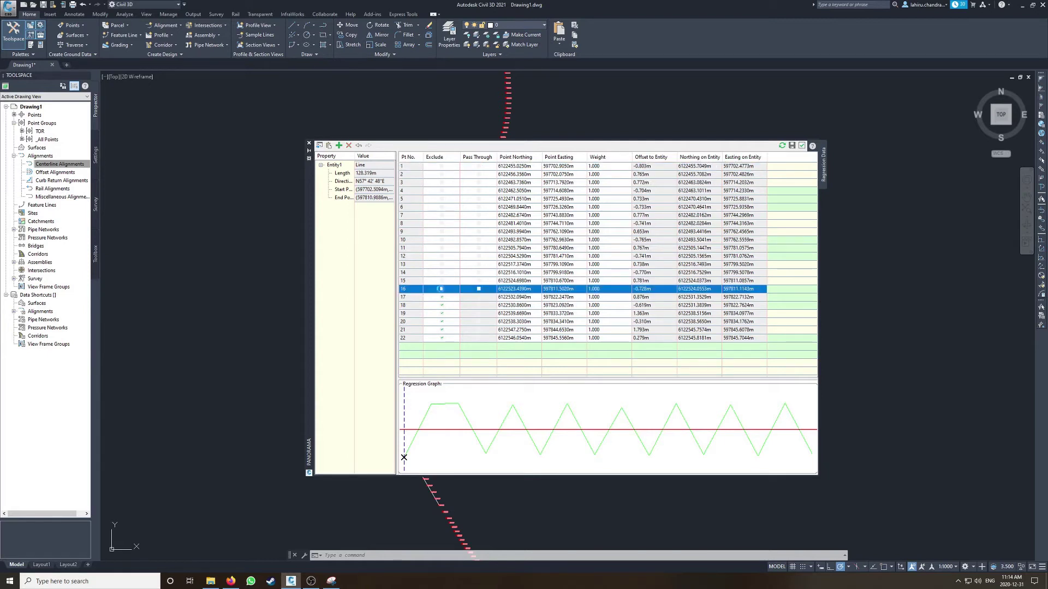
pyautogui.click(442, 280)
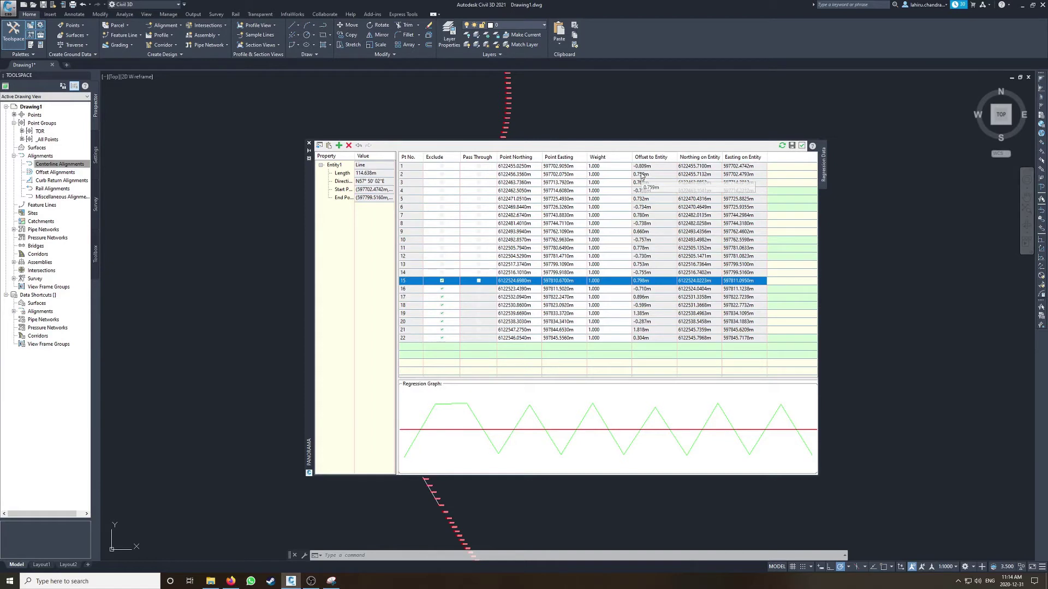
pyautogui.click(441, 166)
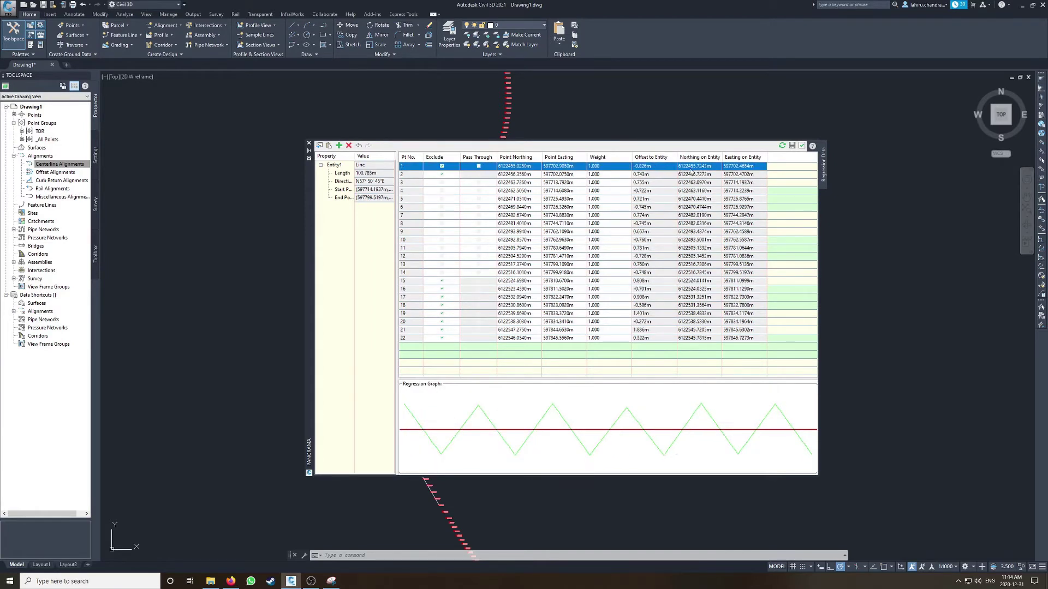
pyautogui.click(802, 145)
pyautogui.scroll(5, 423, 210)
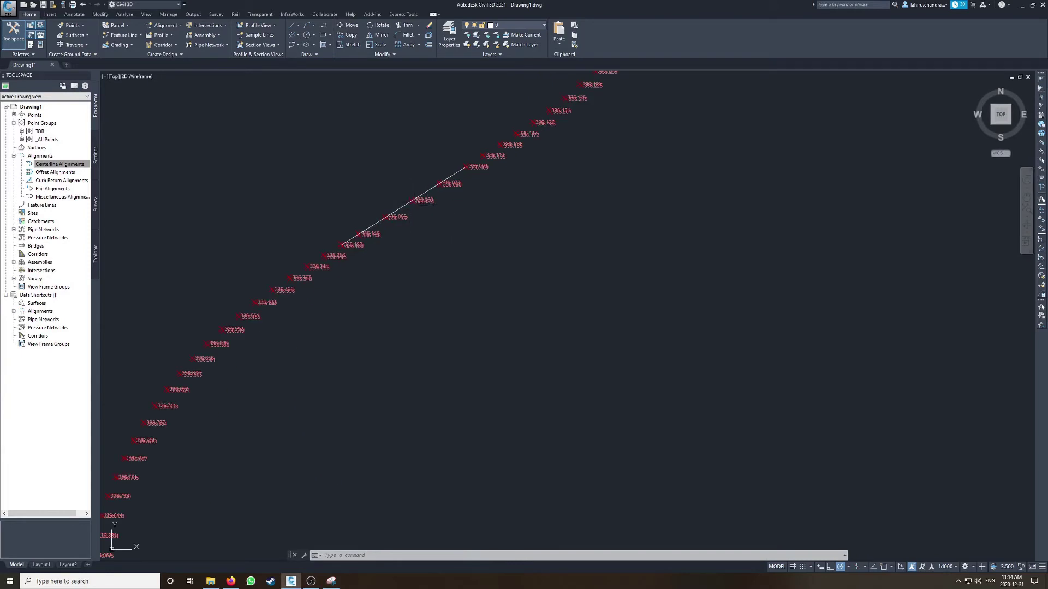
pyautogui.scroll(-4, 438, 202)
pyautogui.scroll(-2, 453, 191)
pyautogui.moveTo(463, 182); pyautogui.dragTo(460, 294, button='middle')
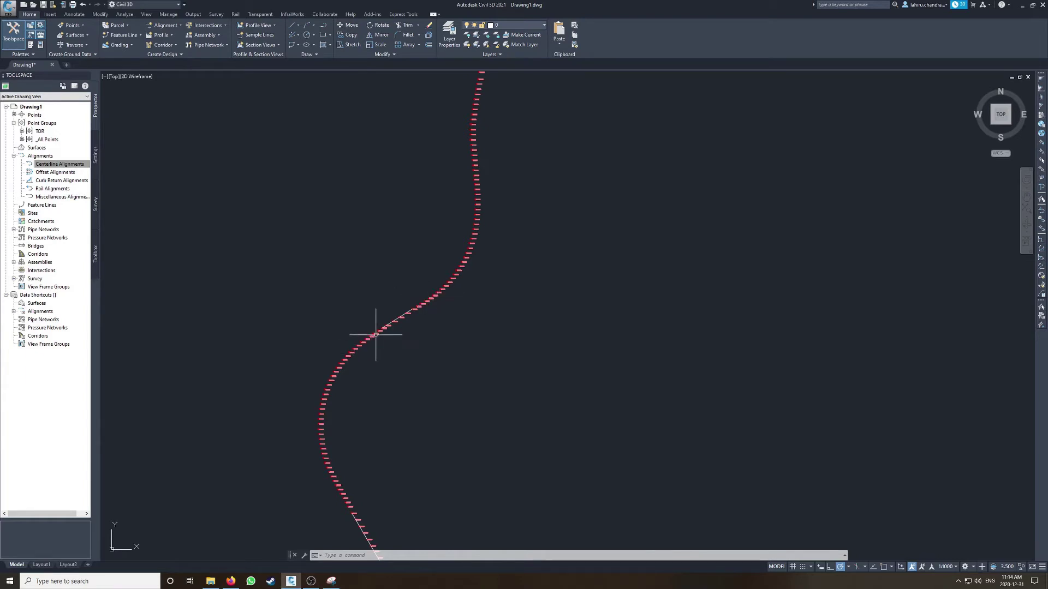
pyautogui.moveTo(418, 314); pyautogui.dragTo(444, 238, button='middle')
pyautogui.moveTo(425, 345); pyautogui.dragTo(425, 278, button='middle')
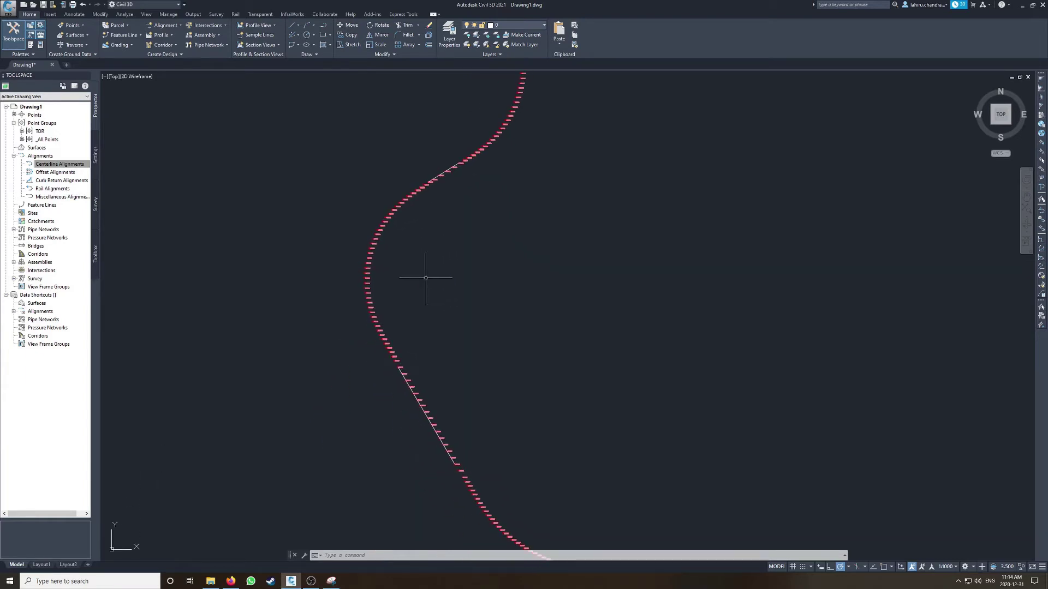
pyautogui.scroll(4, 443, 170)
pyautogui.scroll(-3, 417, 187)
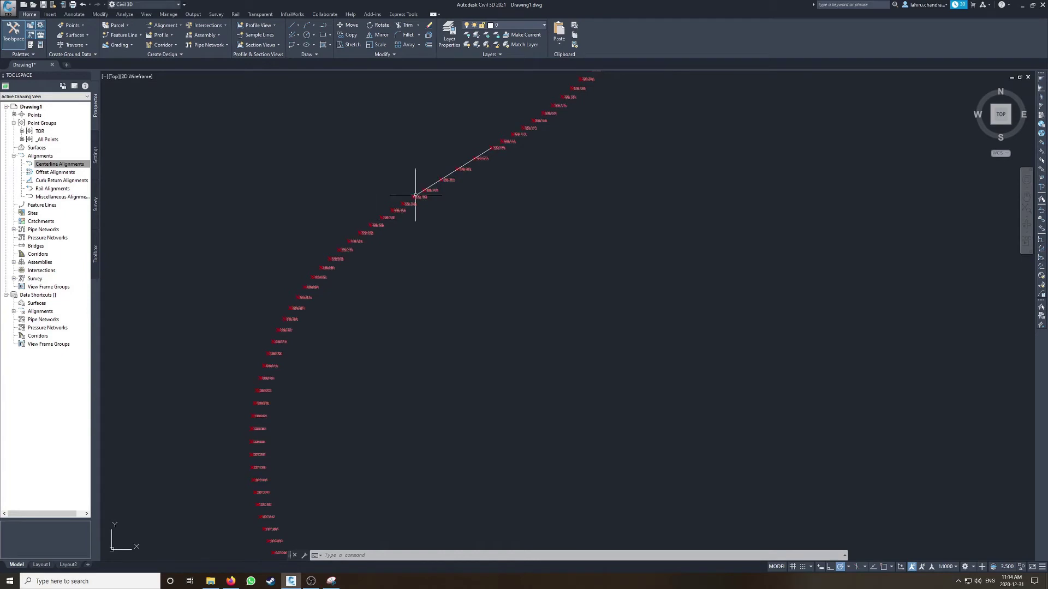
pyautogui.scroll(-3, 436, 202)
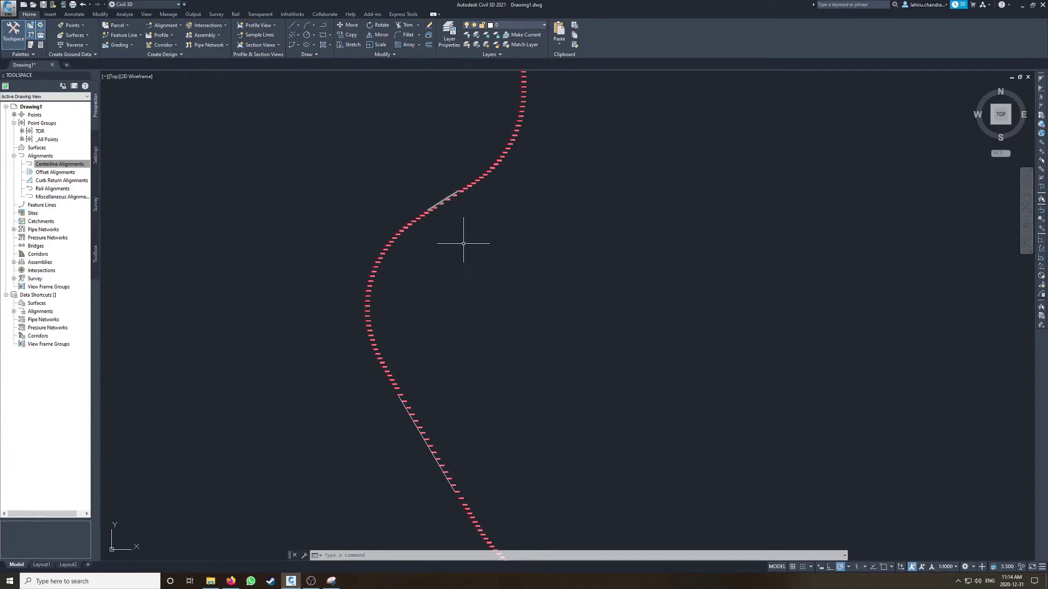
# - Join the upper and lower fitted tangent lines at a sharp corner with FILLET radius 0
pyautogui.write('f')
pyautogui.press('Return')
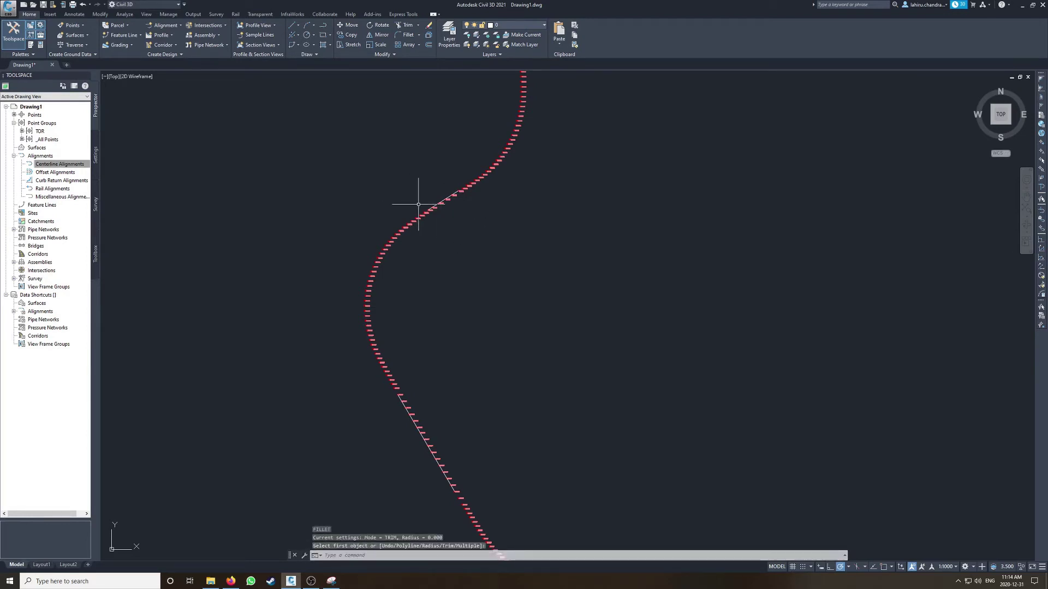
pyautogui.scroll(2, 427, 197)
pyautogui.click(433, 214)
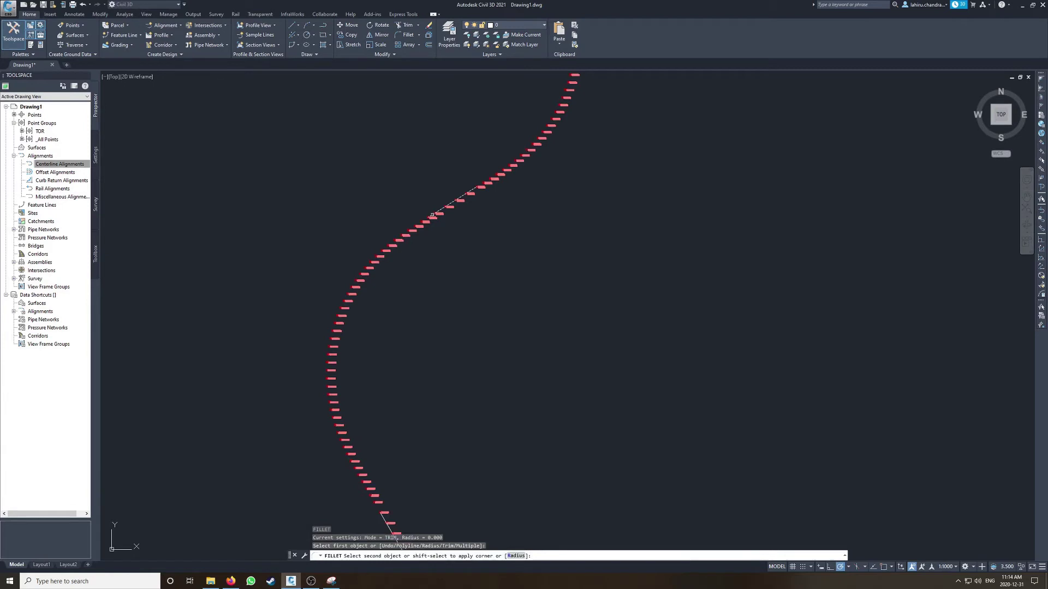
pyautogui.moveTo(408, 432); pyautogui.dragTo(417, 340, button='middle')
pyautogui.click(392, 424)
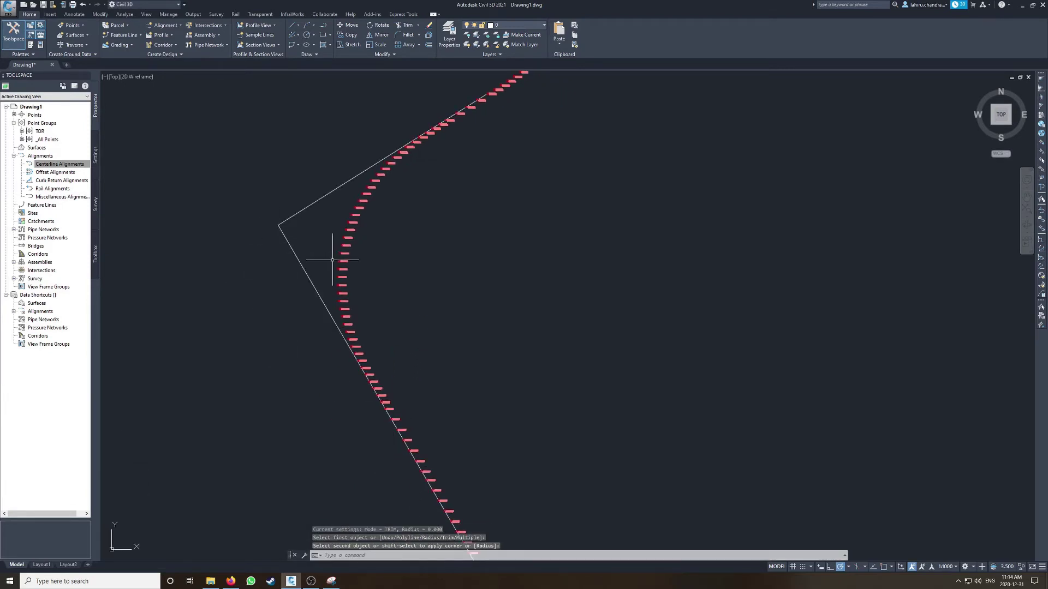
# - Pan and zoom along the S-curve to inspect the new corner and both bends
pyautogui.scroll(-4, 450, 234)
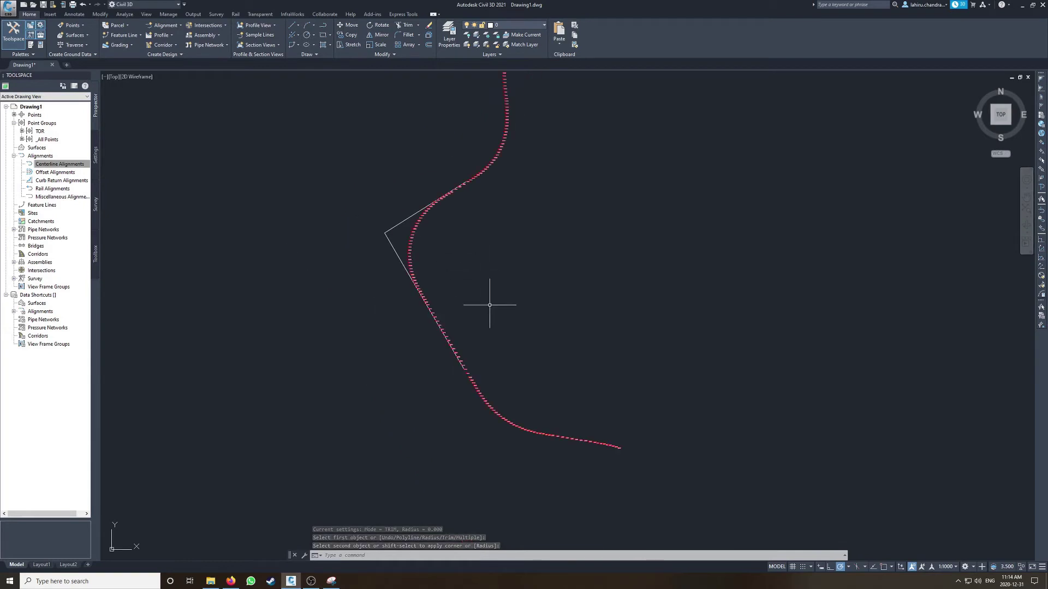
pyautogui.moveTo(456, 211); pyautogui.dragTo(461, 265, button='middle')
pyautogui.scroll(2, 469, 248)
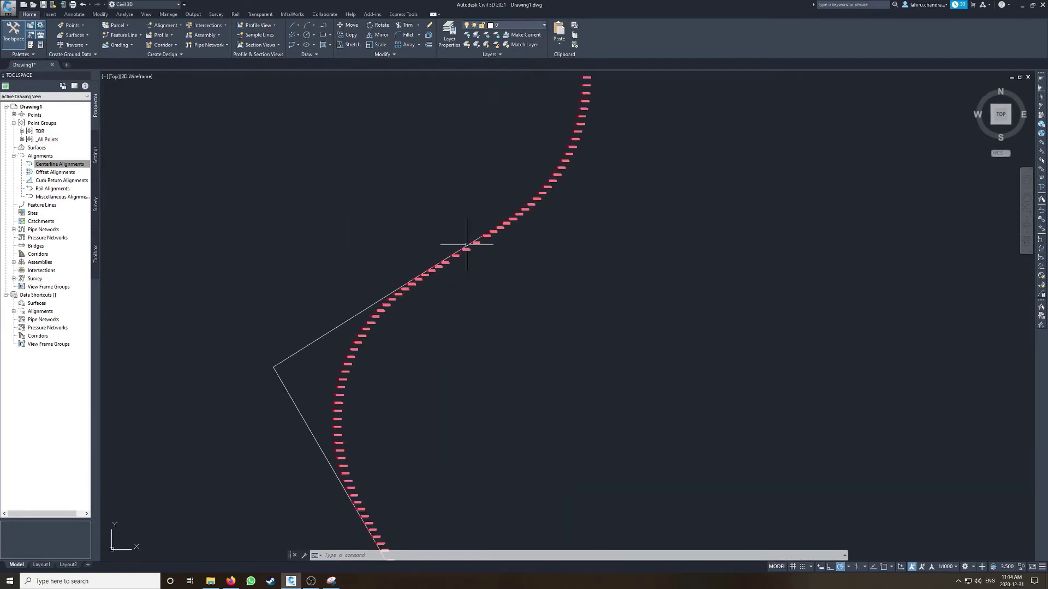
pyautogui.scroll(3, 425, 253)
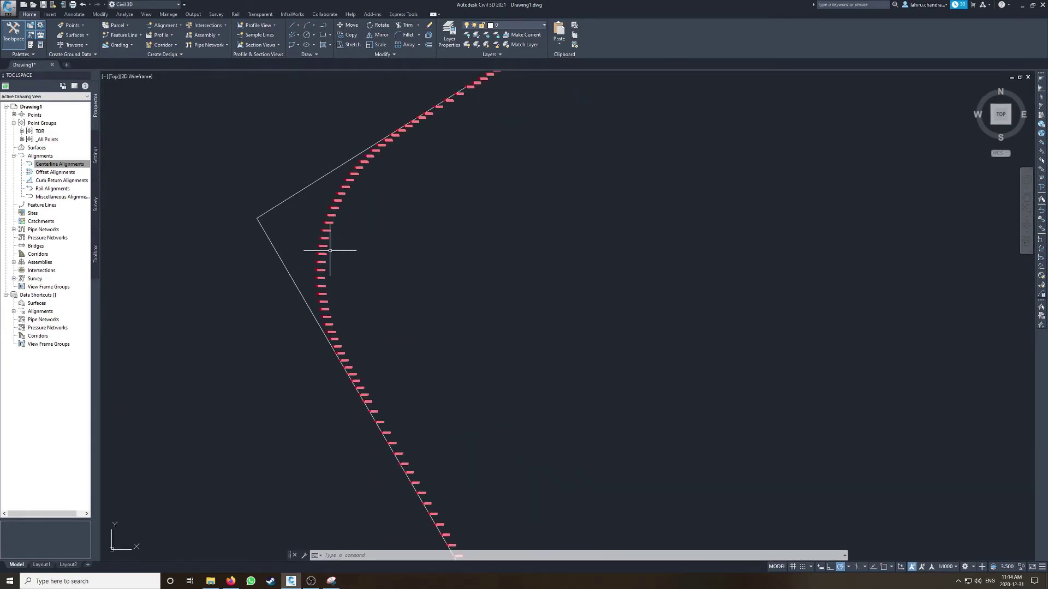
pyautogui.scroll(-4, 286, 202)
pyautogui.moveTo(303, 193); pyautogui.dragTo(307, 334, button='middle')
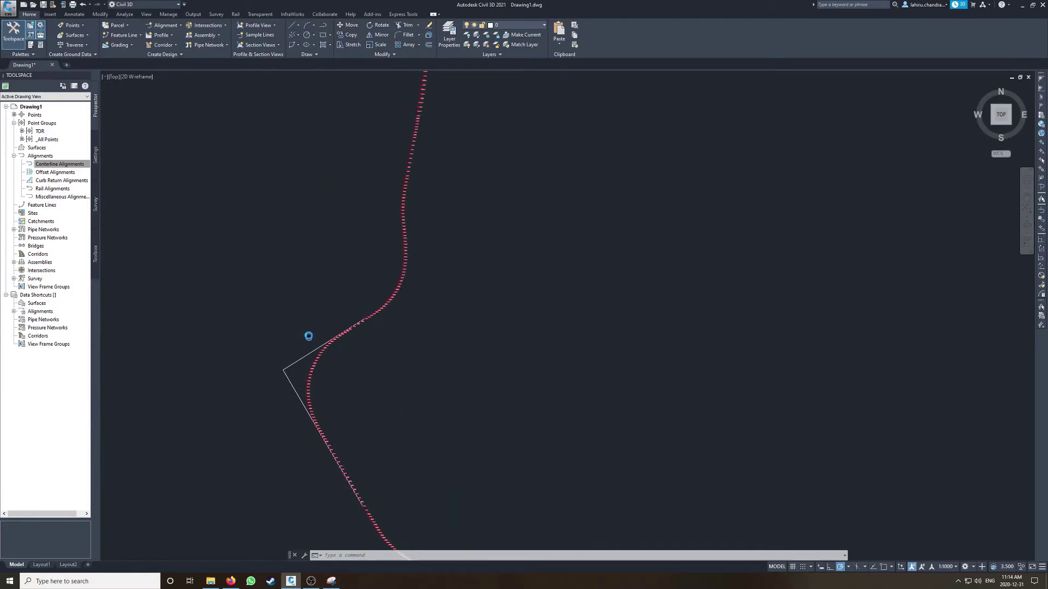
pyautogui.moveTo(330, 442); pyautogui.dragTo(283, 303, button='middle')
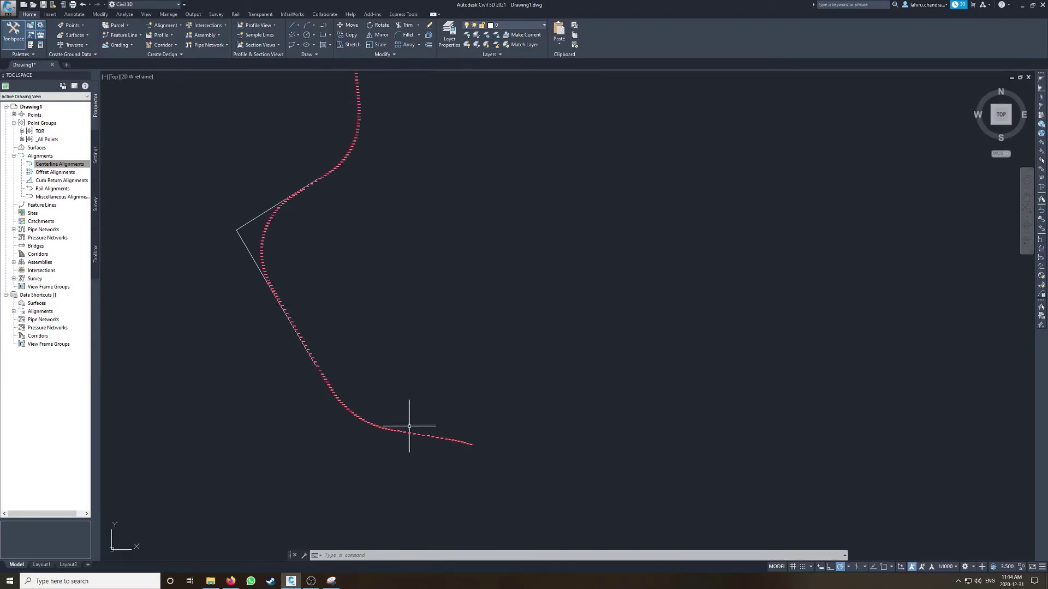
pyautogui.moveTo(315, 163); pyautogui.dragTo(306, 431, button='middle')
pyautogui.moveTo(397, 163); pyautogui.dragTo(393, 315, button='middle')
pyautogui.moveTo(264, 215); pyautogui.dragTo(356, 185, button='middle')
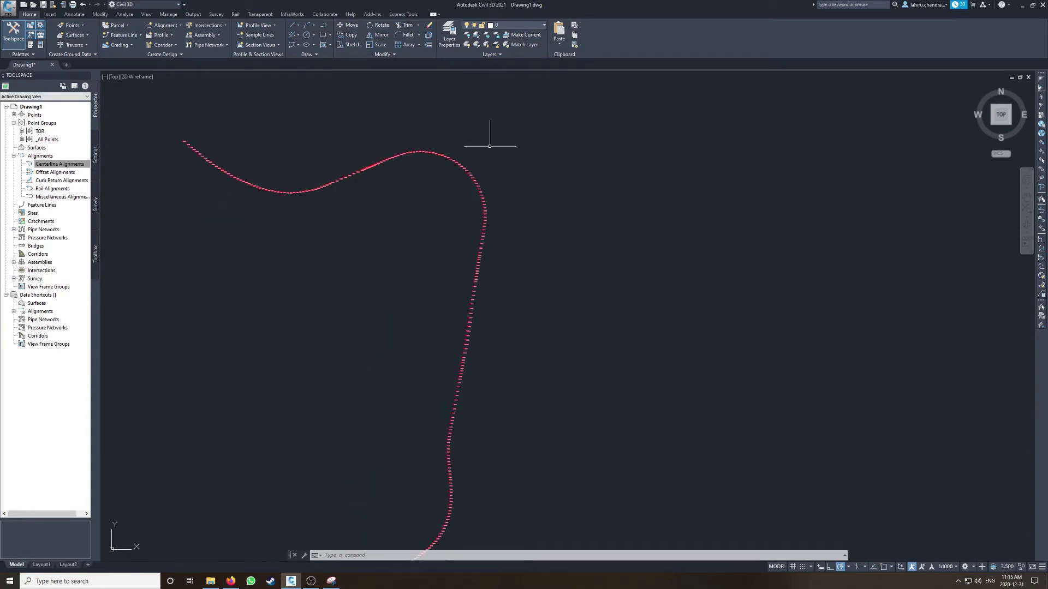
pyautogui.moveTo(486, 306); pyautogui.dragTo(511, 131, button='middle')
pyautogui.moveTo(437, 359)
pyautogui.mouseDown(button='middle')
pyautogui.moveTo(495, 386)
pyautogui.moveTo(497, 288)
pyautogui.mouseUp(button='middle')
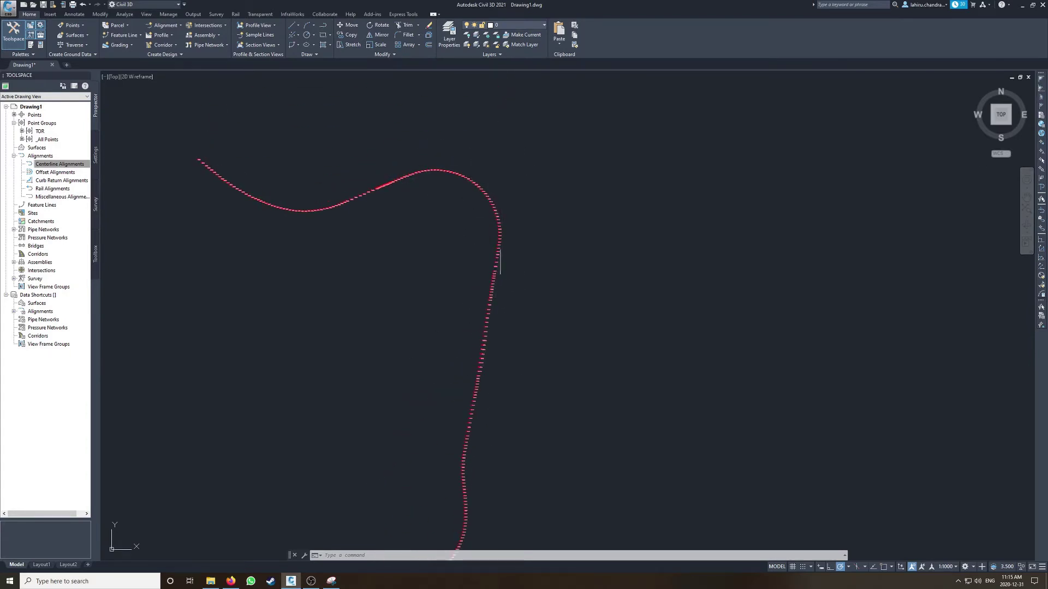
# - Zoom in on the bend's tangent lines to confirm they meet at one vertex
pyautogui.moveTo(507, 540); pyautogui.dragTo(526, 304, button='middle')
pyautogui.scroll(1, 486, 315)
pyautogui.scroll(2, 421, 303)
pyautogui.scroll(2, 421, 304)
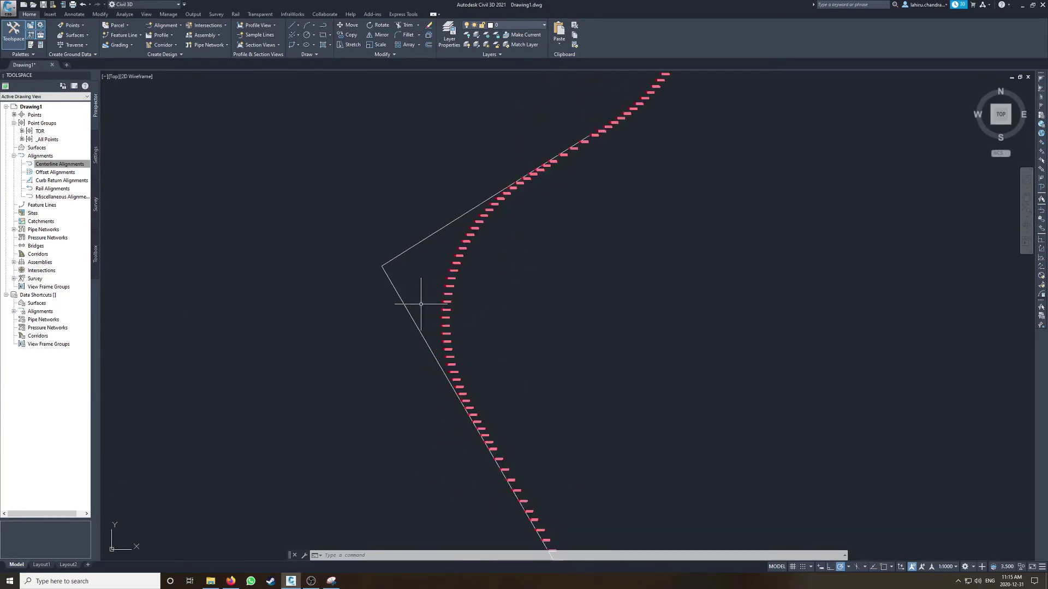
pyautogui.scroll(-2, 535, 192)
pyautogui.scroll(-2, 549, 199)
pyautogui.moveTo(550, 199); pyautogui.dragTo(507, 411, button='middle')
pyautogui.moveTo(558, 300); pyautogui.dragTo(599, 390, button='middle')
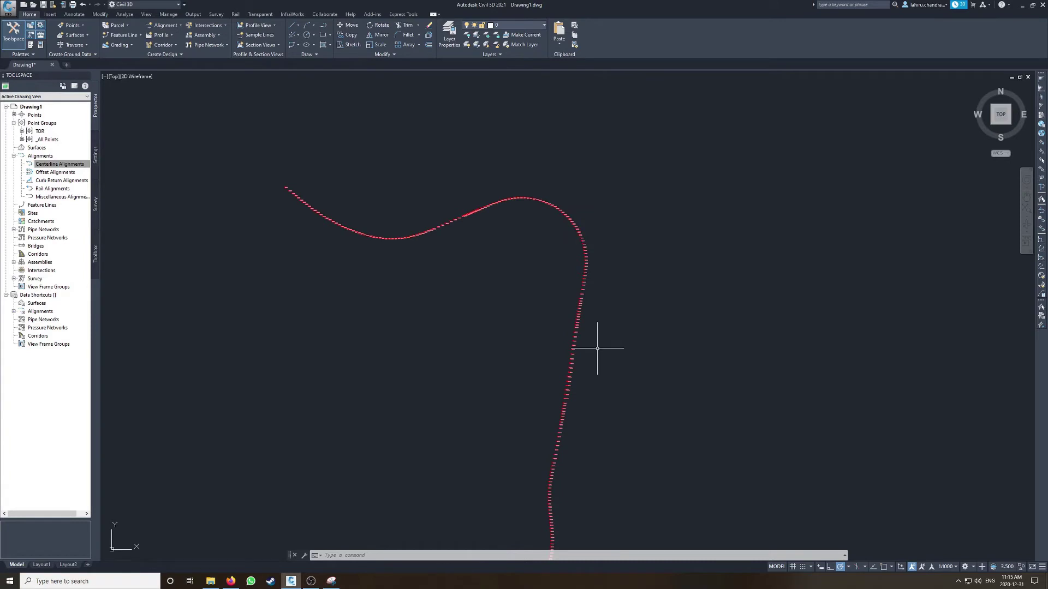
pyautogui.moveTo(594, 227); pyautogui.dragTo(627, 154, button='middle')
pyautogui.scroll(2, 484, 486)
pyautogui.moveTo(484, 486); pyautogui.dragTo(475, 274, button='middle')
pyautogui.scroll(-2, 474, 274)
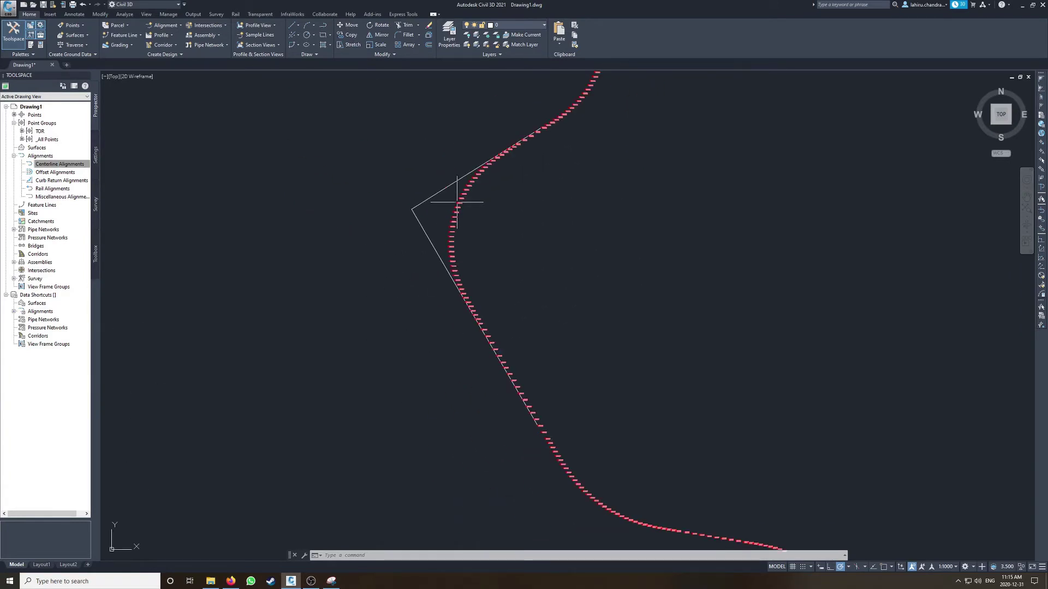
# - Create a Rail-type alignment named 'Ex Mainline CL' with the No Labels label set
pyautogui.click(166, 25)
pyautogui.click(183, 40)
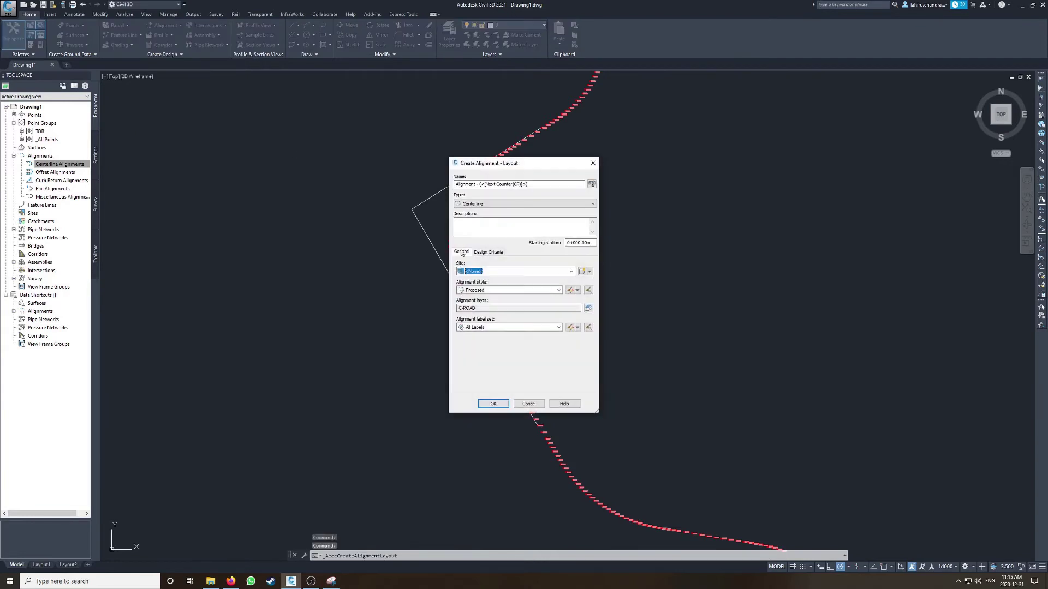
pyautogui.tripleClick(518, 184)
pyautogui.write('Ex Mainline CL')
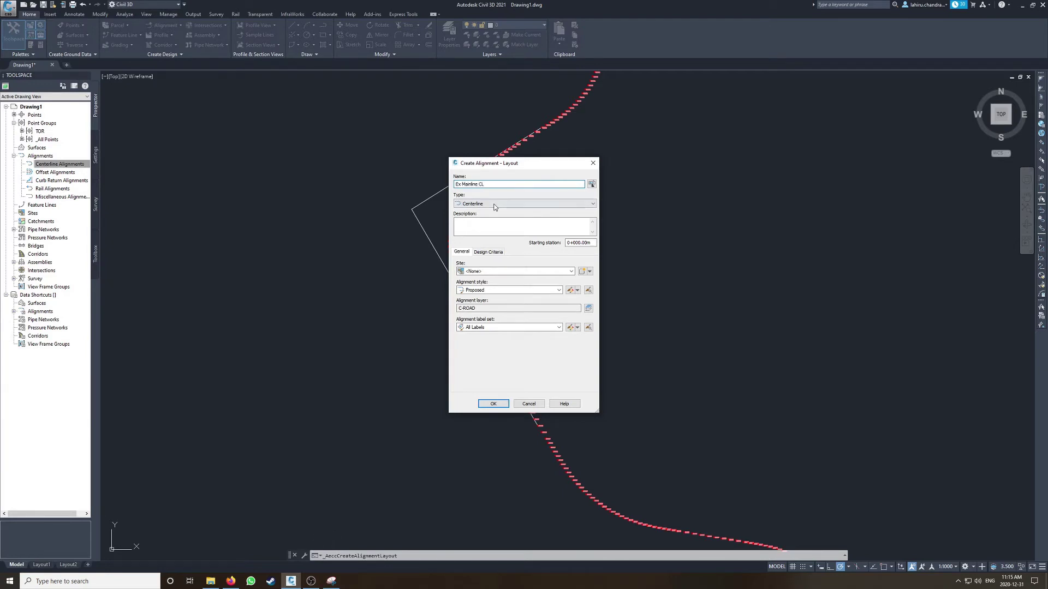
pyautogui.click(494, 203)
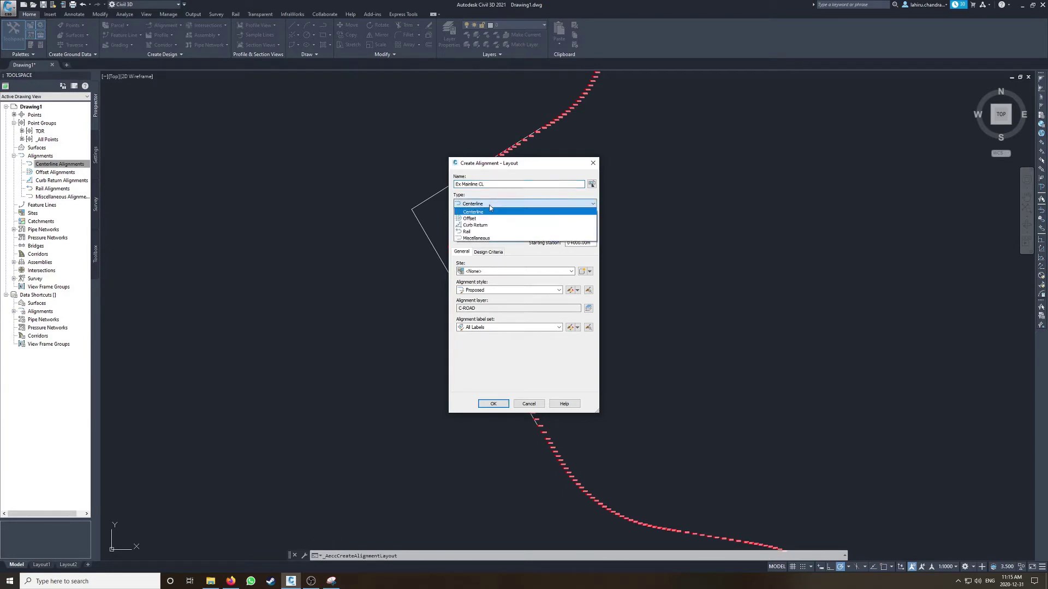
pyautogui.click(540, 232)
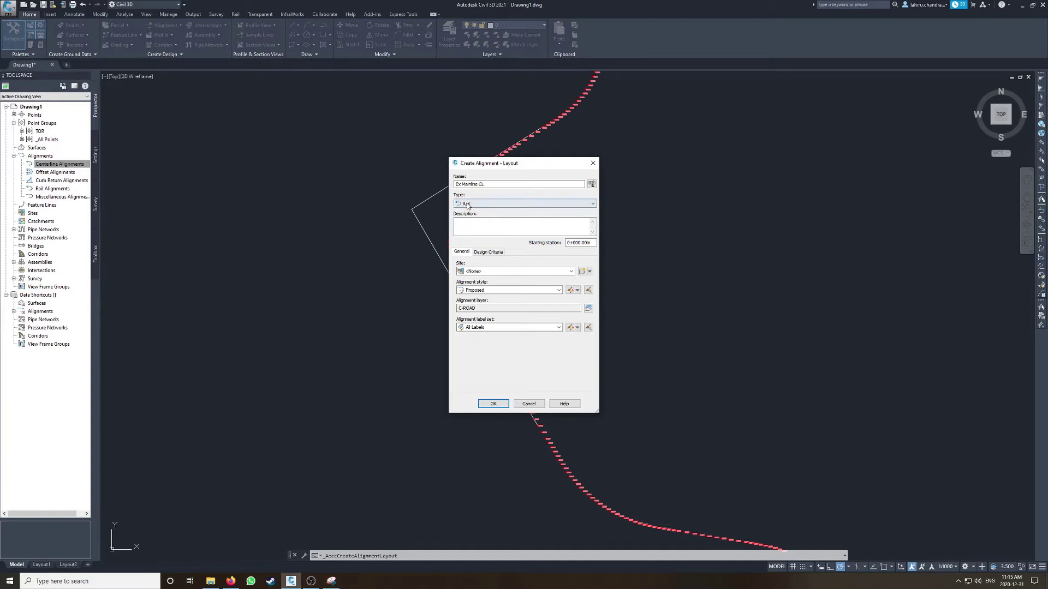
pyautogui.click(491, 327)
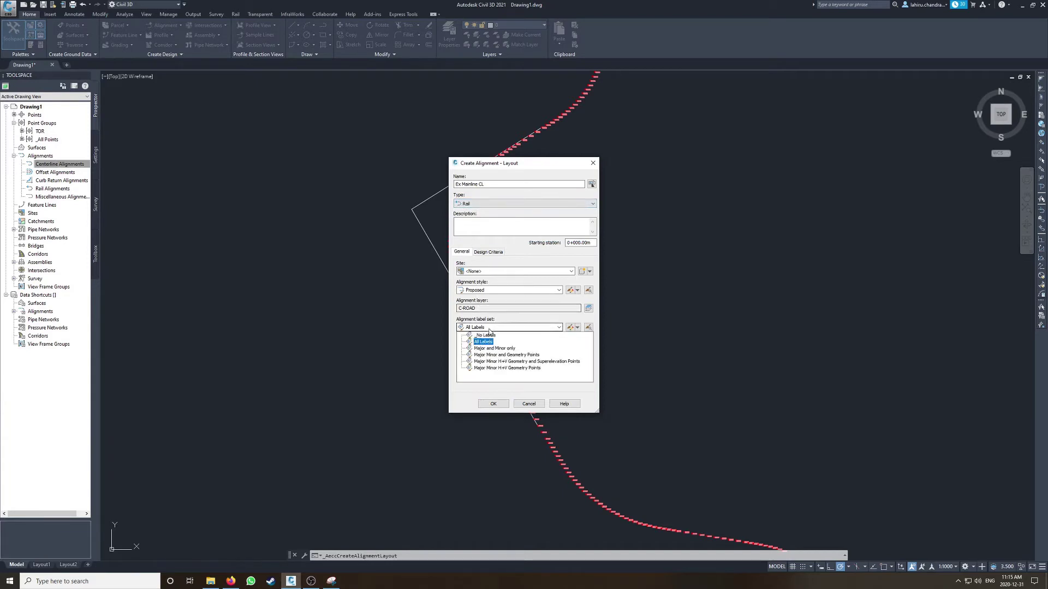
pyautogui.click(485, 339)
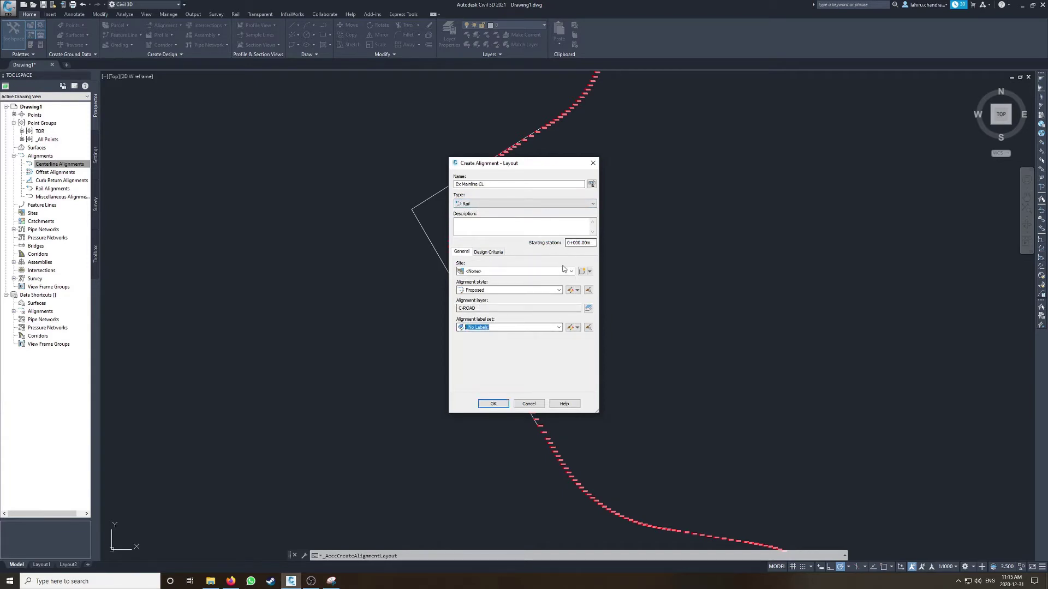
pyautogui.click(492, 403)
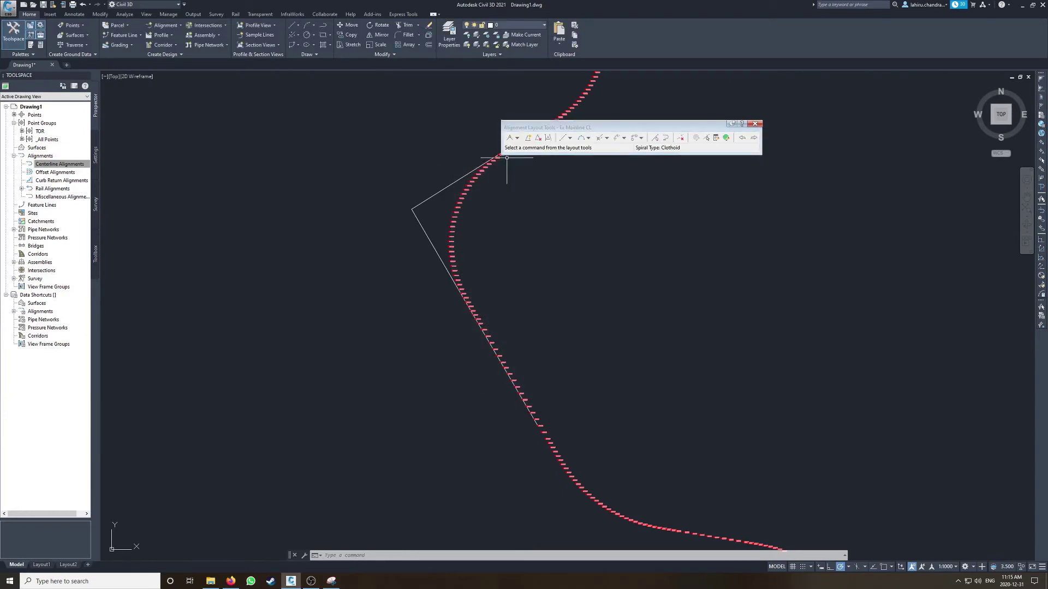
# - Draw two tangents without curves from the 338.755 point through the corner to the 336.099 point
pyautogui.click(510, 139)
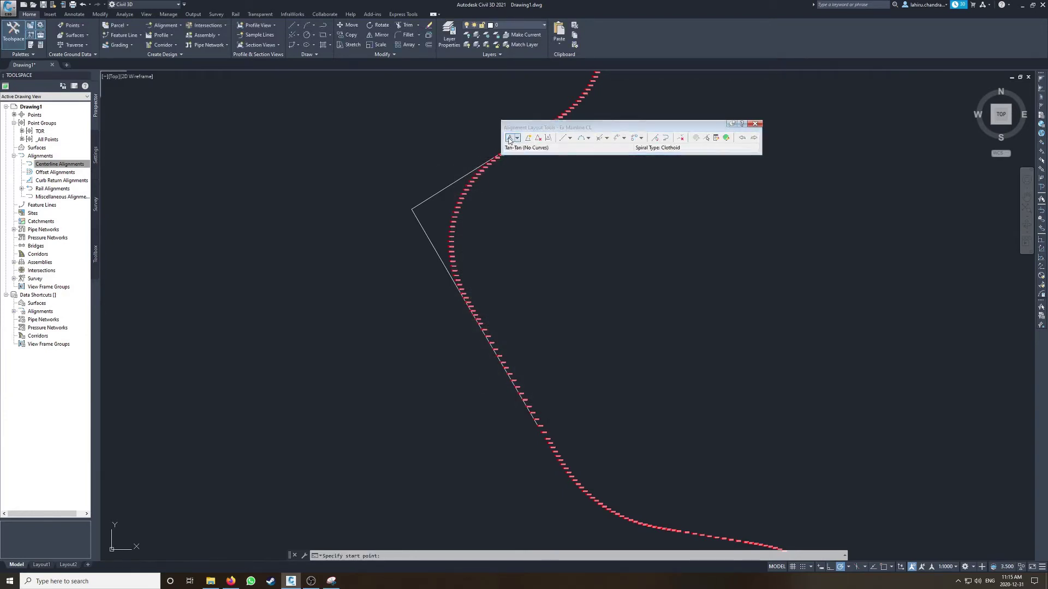
pyautogui.scroll(5, 523, 409)
pyautogui.scroll(4, 544, 441)
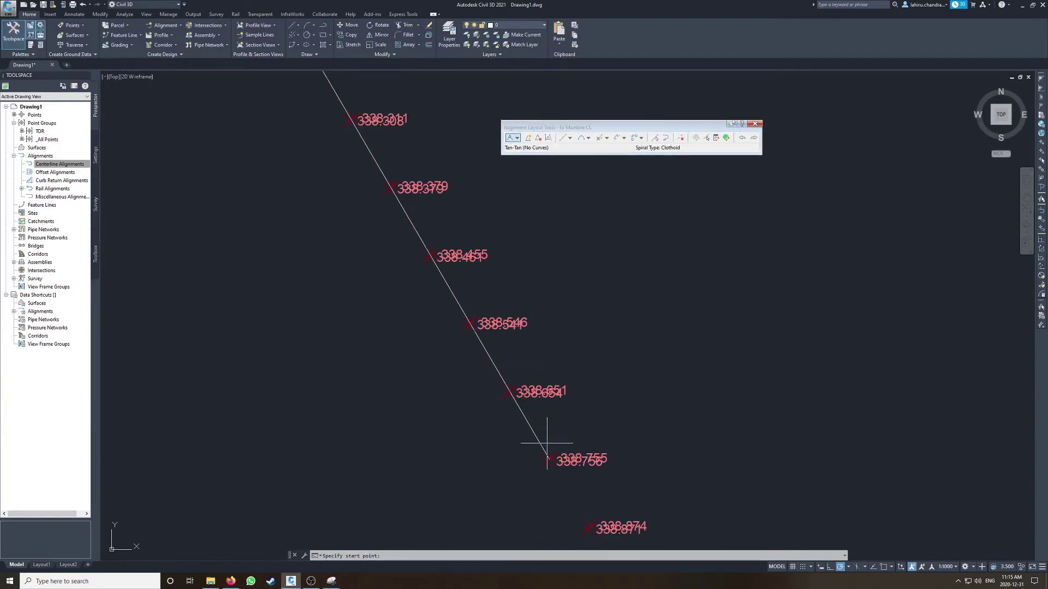
pyautogui.click(545, 440)
pyautogui.scroll(-6, 413, 291)
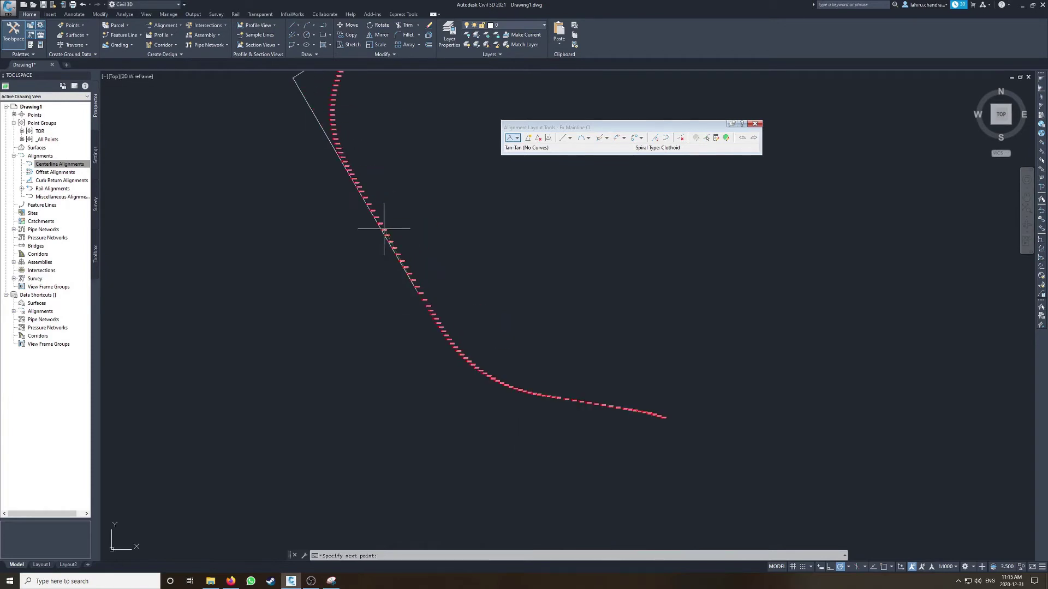
pyautogui.keyDown('shift'); pyautogui.rightClick(381, 299); pyautogui.keyUp('shift')
pyautogui.press('e')
pyautogui.click(380, 302)
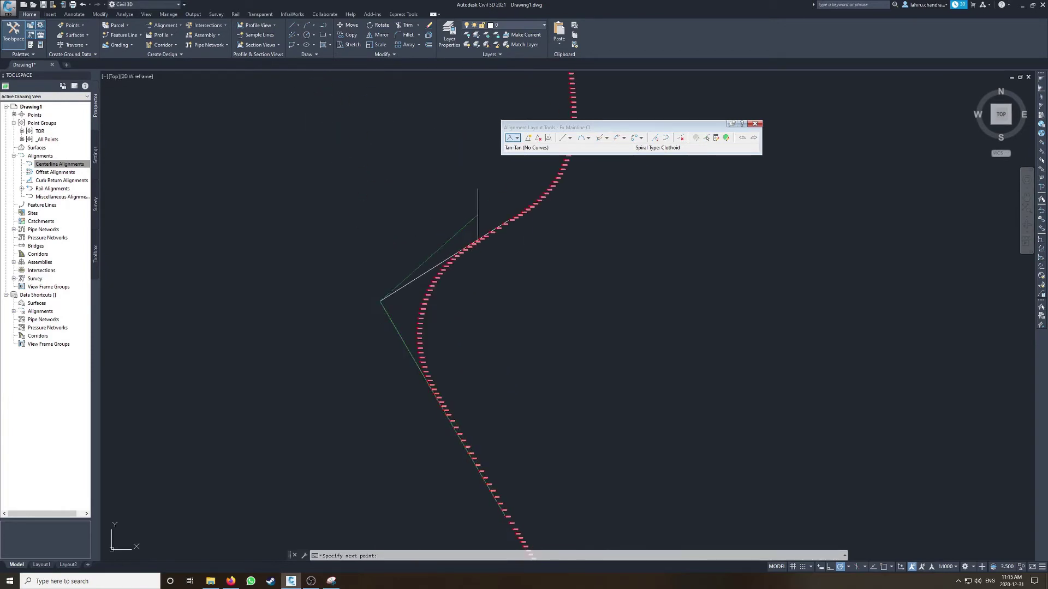
pyautogui.scroll(5, 518, 262)
pyautogui.keyDown('shift'); pyautogui.rightClick(529, 303); pyautogui.keyUp('shift')
pyautogui.press('e')
pyautogui.click(533, 298)
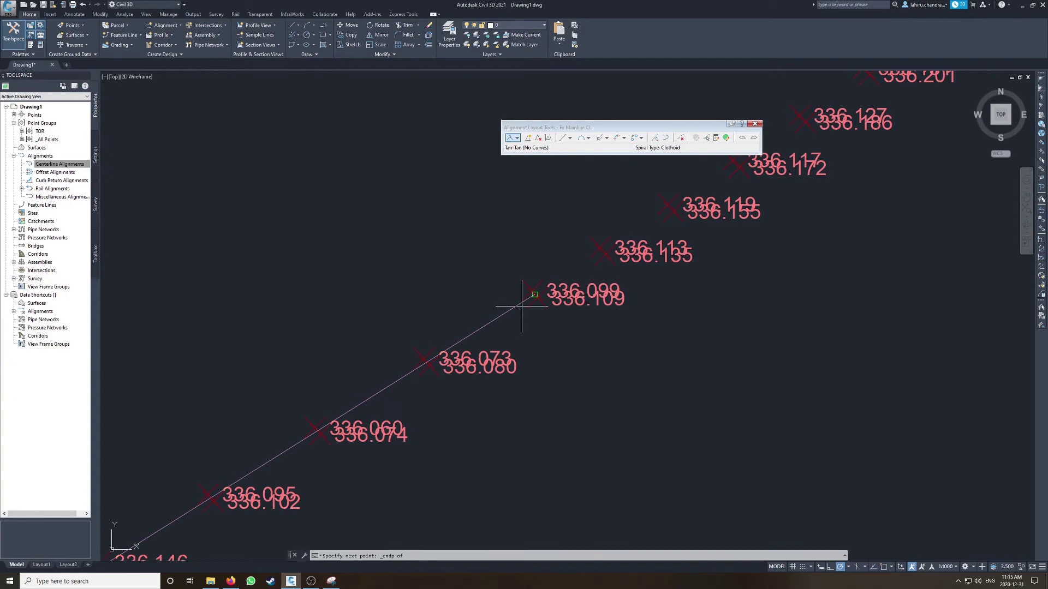
pyautogui.press('Return')
# - Inspect the new tangent alignment against the survey points and select it for adding a curve
pyautogui.scroll(-5, 424, 267)
pyautogui.scroll(2, 316, 388)
pyautogui.moveTo(316, 389); pyautogui.dragTo(265, 321, button='middle')
pyautogui.click(276, 307)
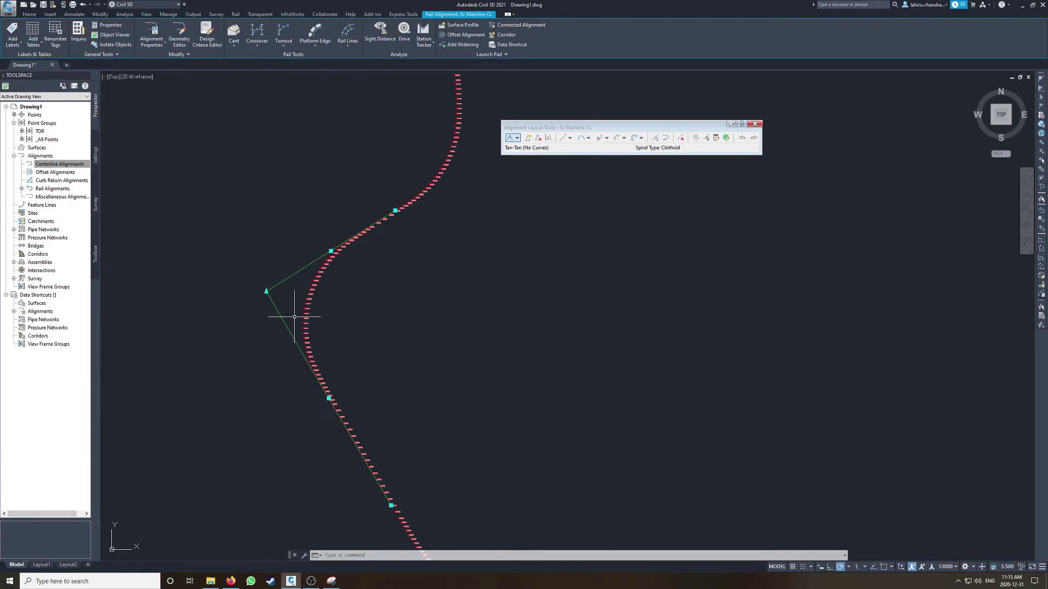
pyautogui.press('Escape')
pyautogui.scroll(2, 311, 338)
pyautogui.scroll(-2, 321, 298)
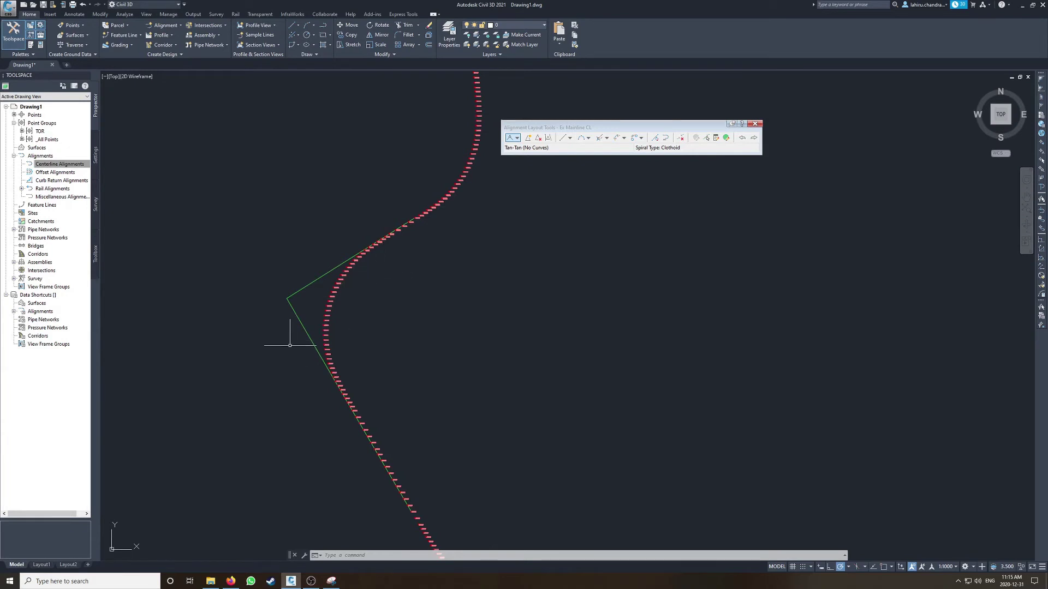
pyautogui.click(301, 289)
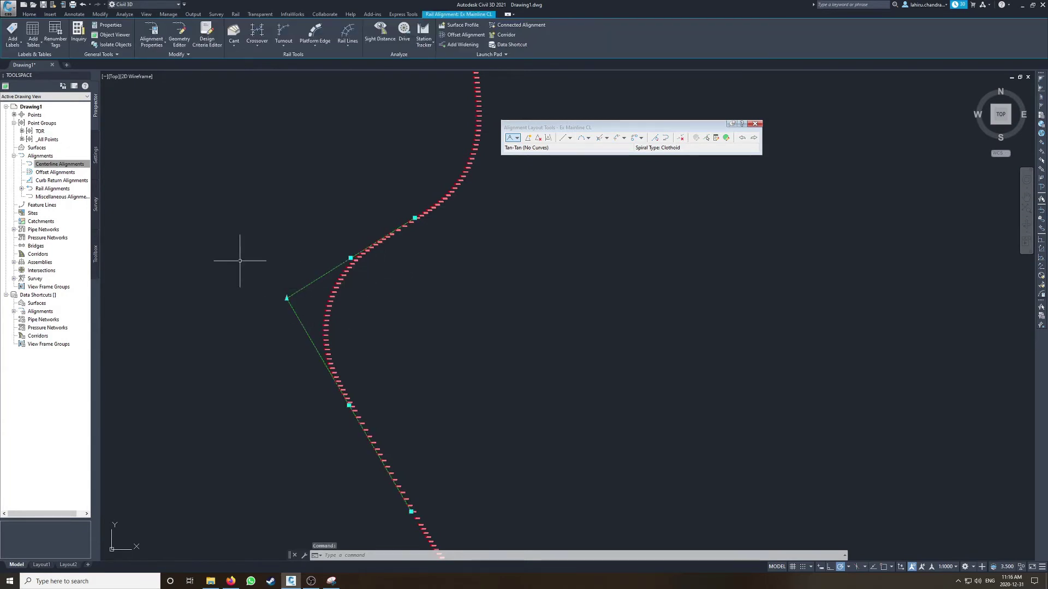
pyautogui.click(590, 143)
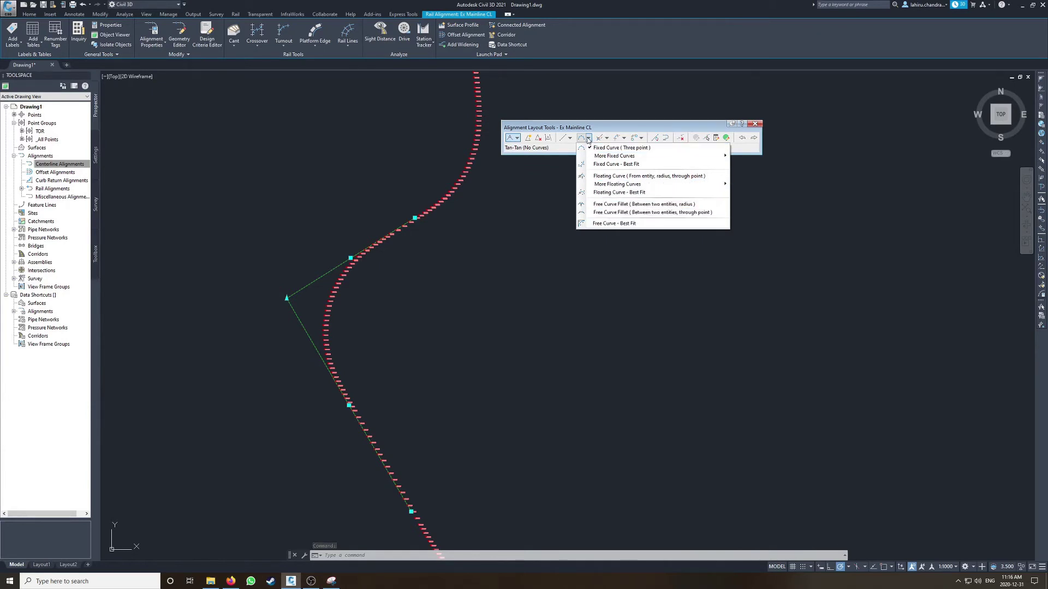
# - Start a Free Curve - Best Fit between the two tangents, fitted from COGO points
pyautogui.click(624, 224)
pyautogui.click(297, 316)
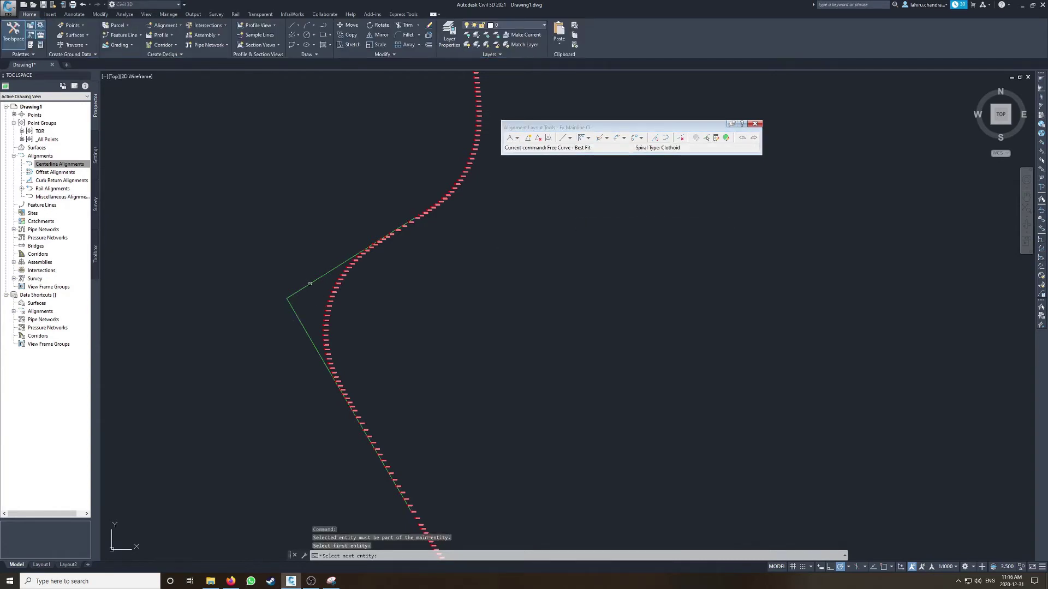
pyautogui.press('Return')
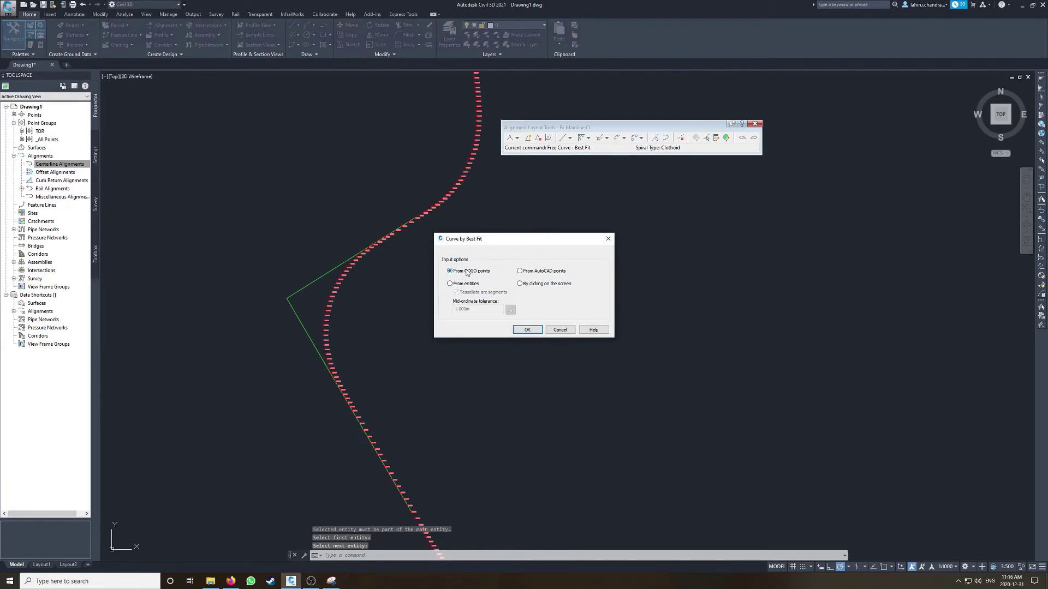
pyautogui.click(523, 333)
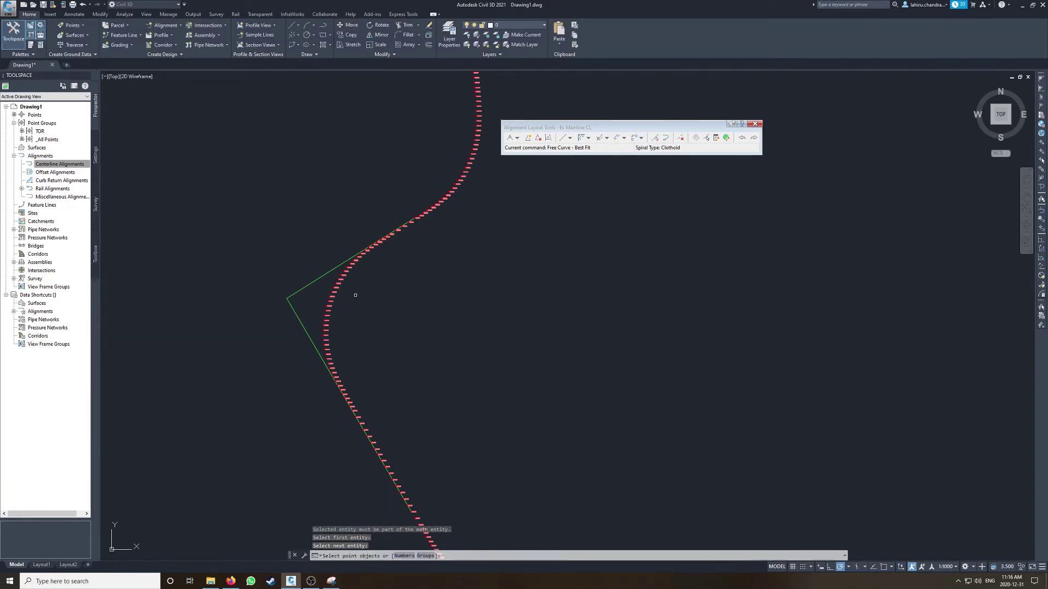
# - Window-select the curved run of survey points to compute the regression fit
pyautogui.scroll(4, 319, 299)
pyautogui.scroll(4, 333, 305)
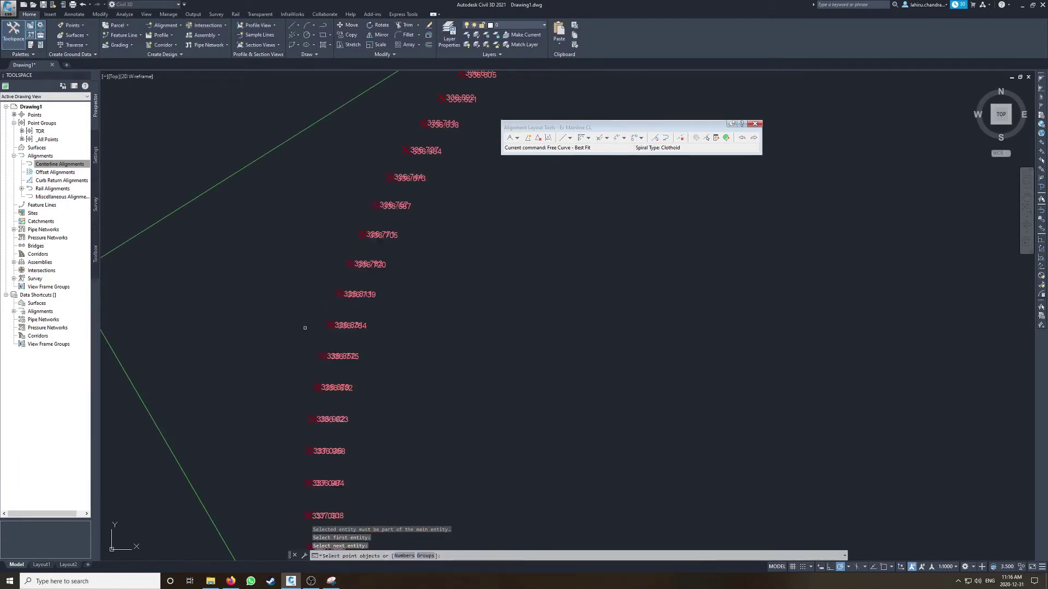
pyautogui.scroll(-4, 320, 308)
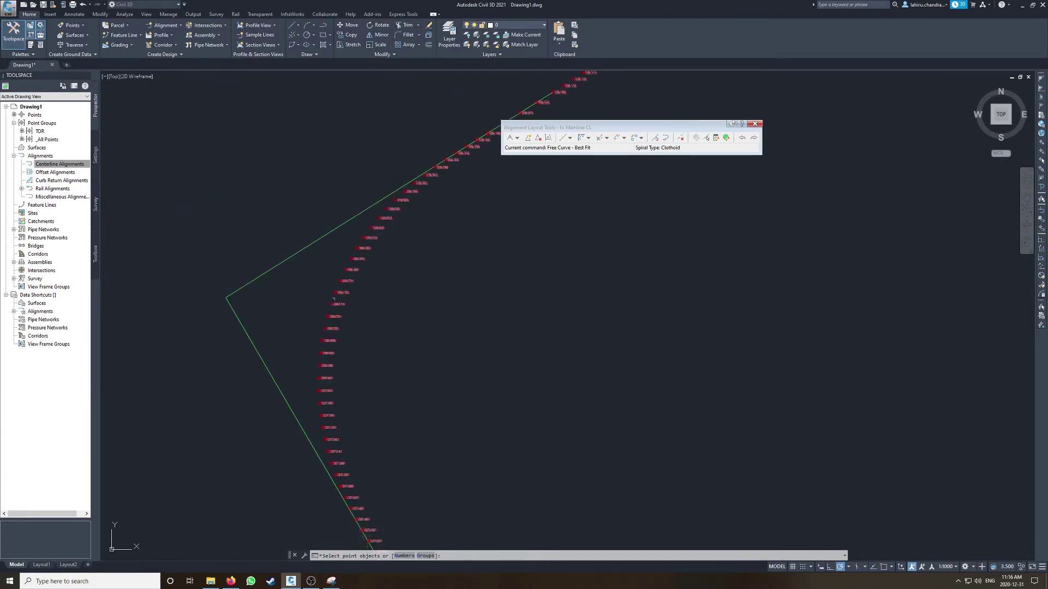
pyautogui.scroll(2, 330, 299)
pyautogui.click(317, 281)
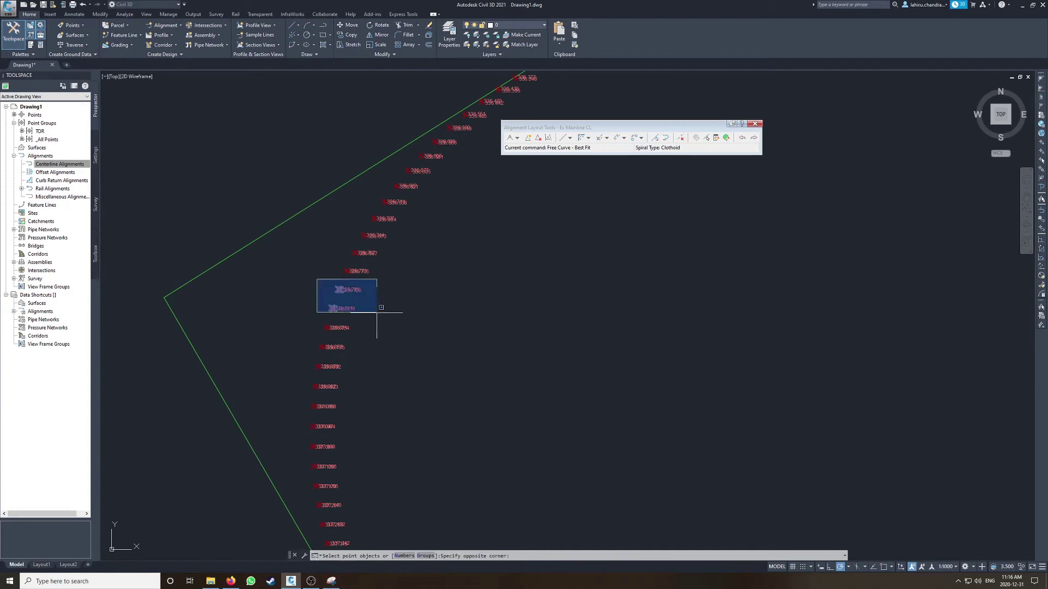
pyautogui.click(356, 322)
pyautogui.click(289, 322)
pyautogui.click(355, 356)
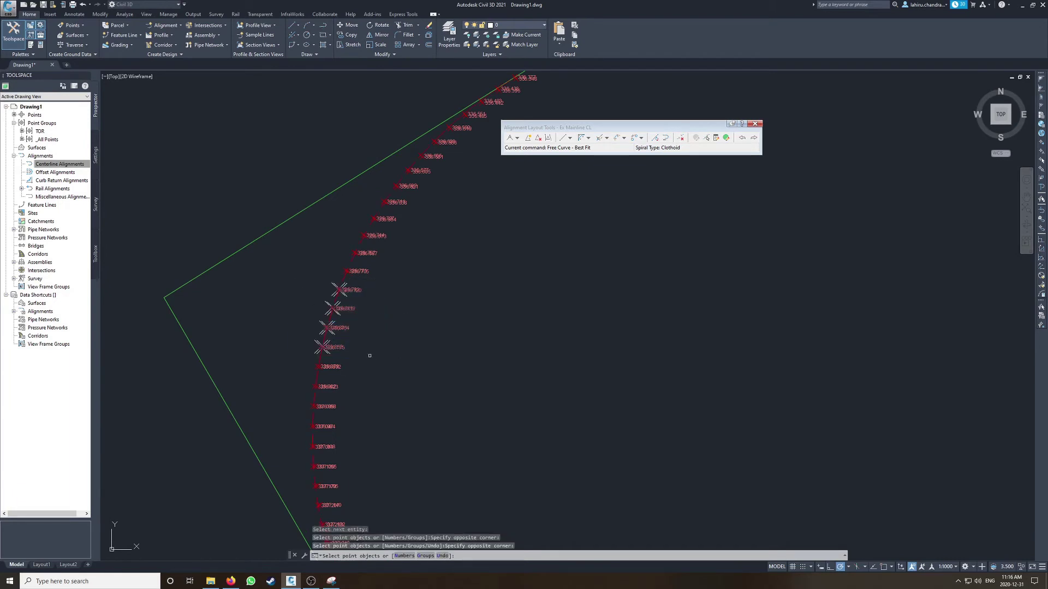
pyautogui.scroll(-2, 325, 345)
pyautogui.moveTo(289, 414); pyautogui.dragTo(280, 304, button='middle')
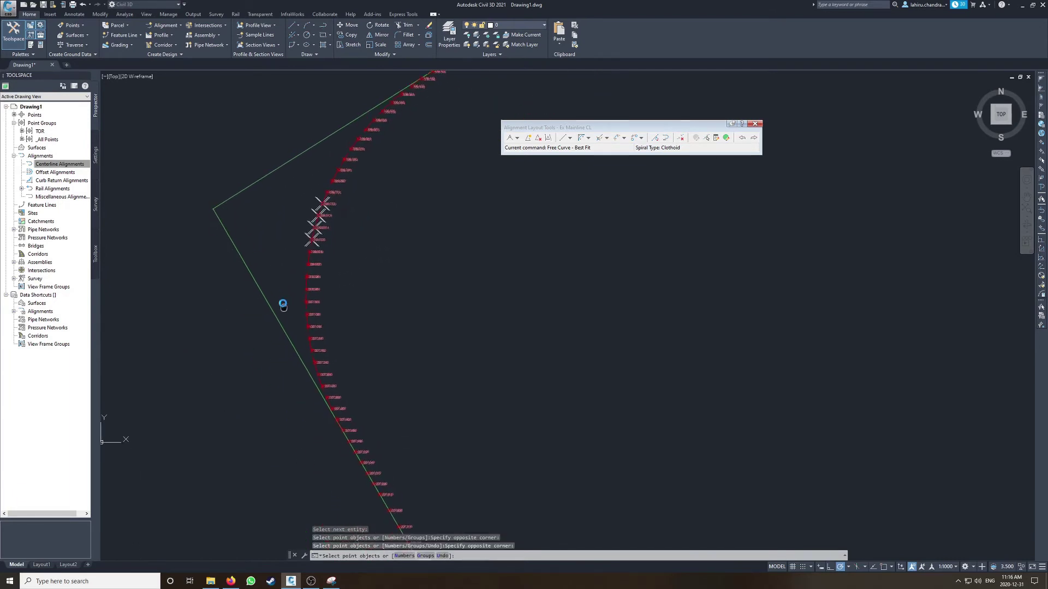
pyautogui.press('Return')
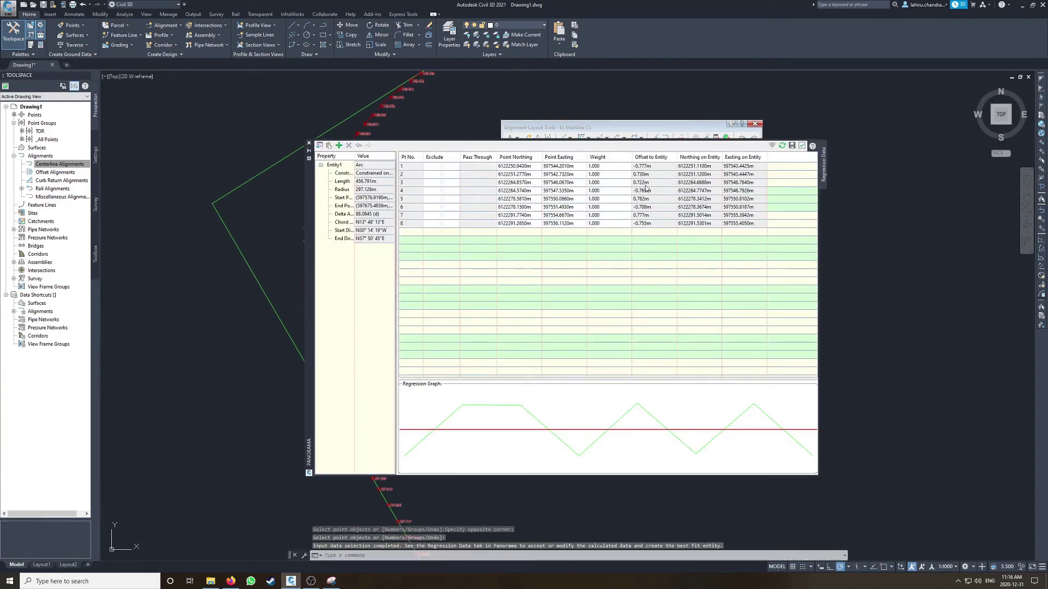
# - Accept the regression data to create the best-fit arc and follow it along the survey points
pyautogui.click(802, 145)
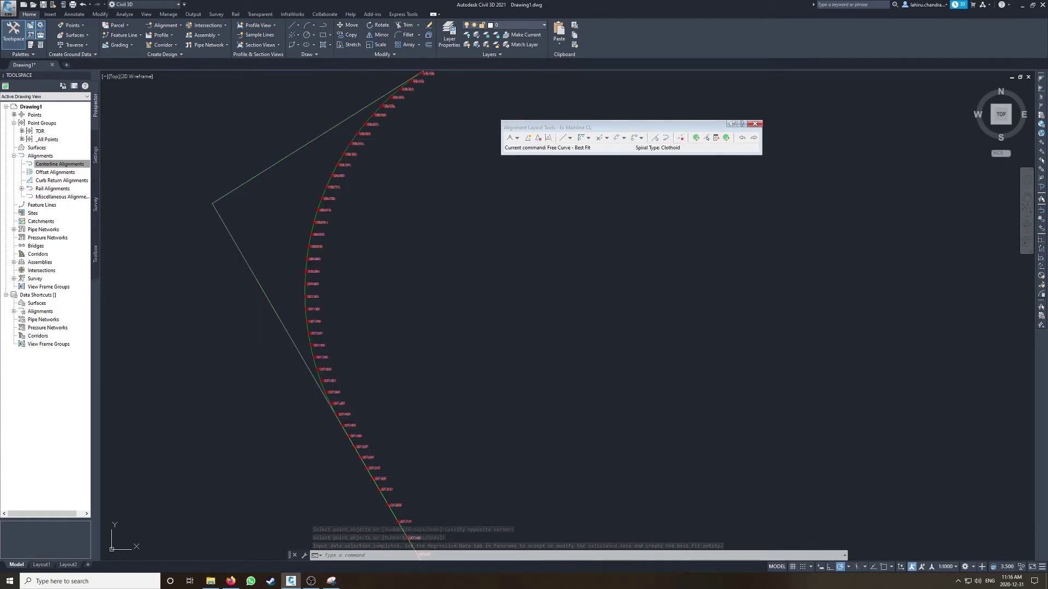
pyautogui.scroll(8, 309, 280)
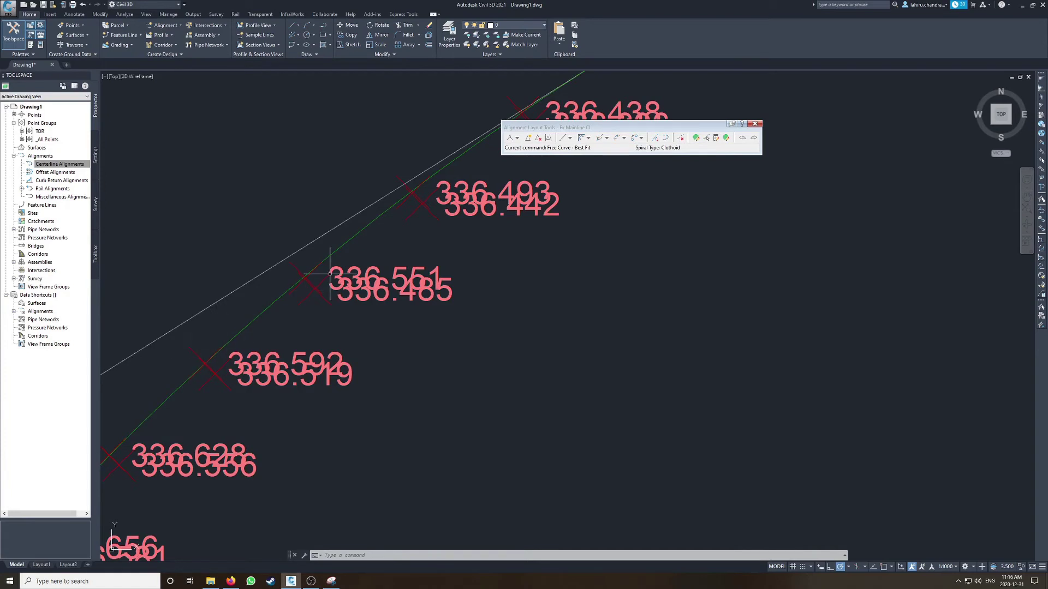
pyautogui.scroll(-8, 396, 215)
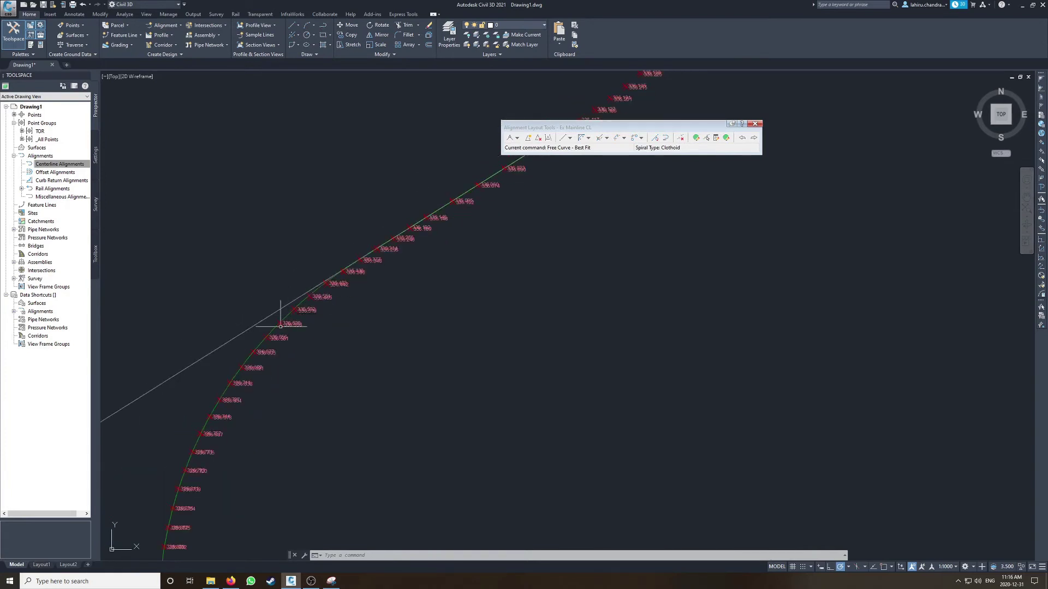
pyautogui.moveTo(212, 429); pyautogui.dragTo(288, 234, button='middle')
pyautogui.scroll(-3, 283, 382)
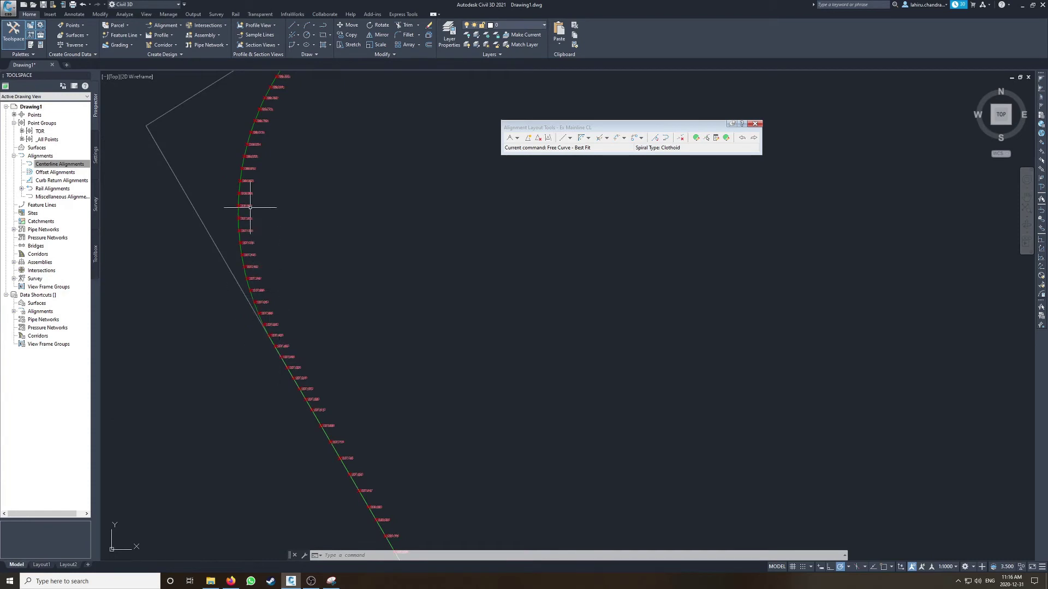
pyautogui.moveTo(246, 211); pyautogui.dragTo(249, 281, button='middle')
pyautogui.scroll(3, 262, 264)
# - Check the arc's grips, then pick an alignment piece for Delete Sub-entity
pyautogui.click(272, 260)
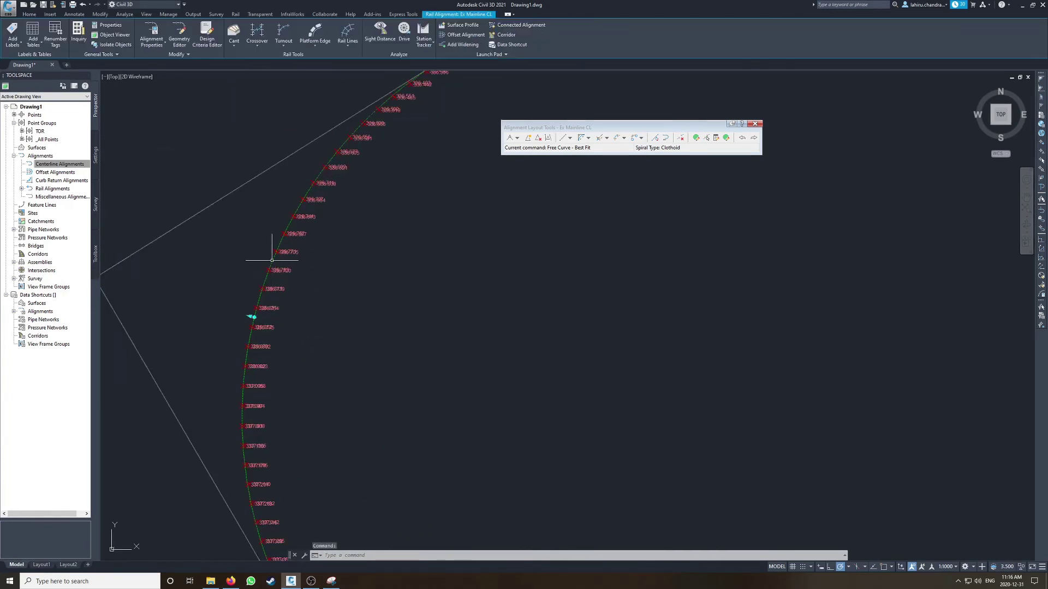
pyautogui.scroll(4, 295, 401)
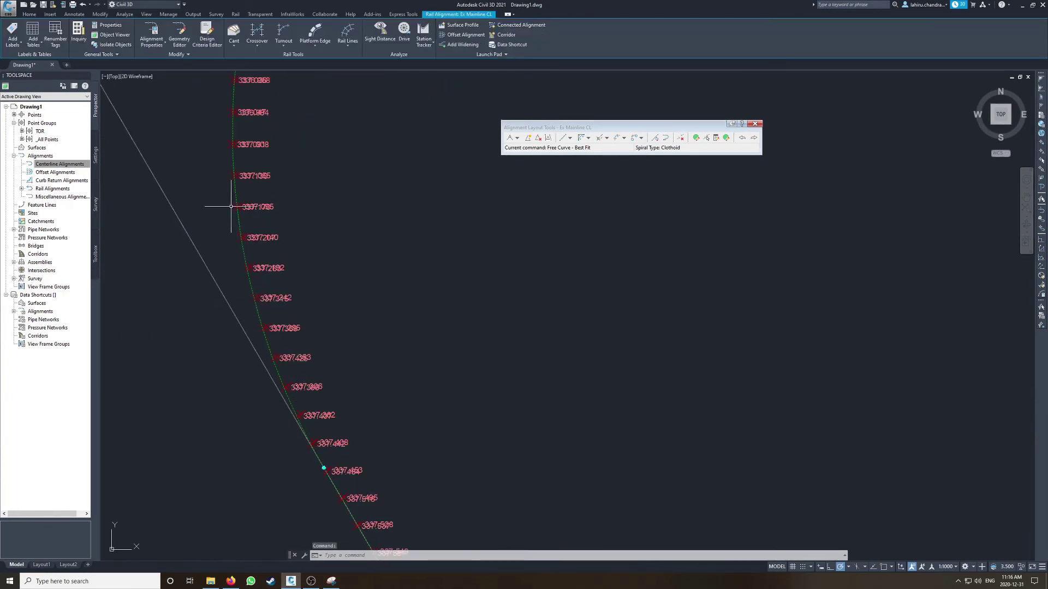
pyautogui.scroll(-5, 257, 118)
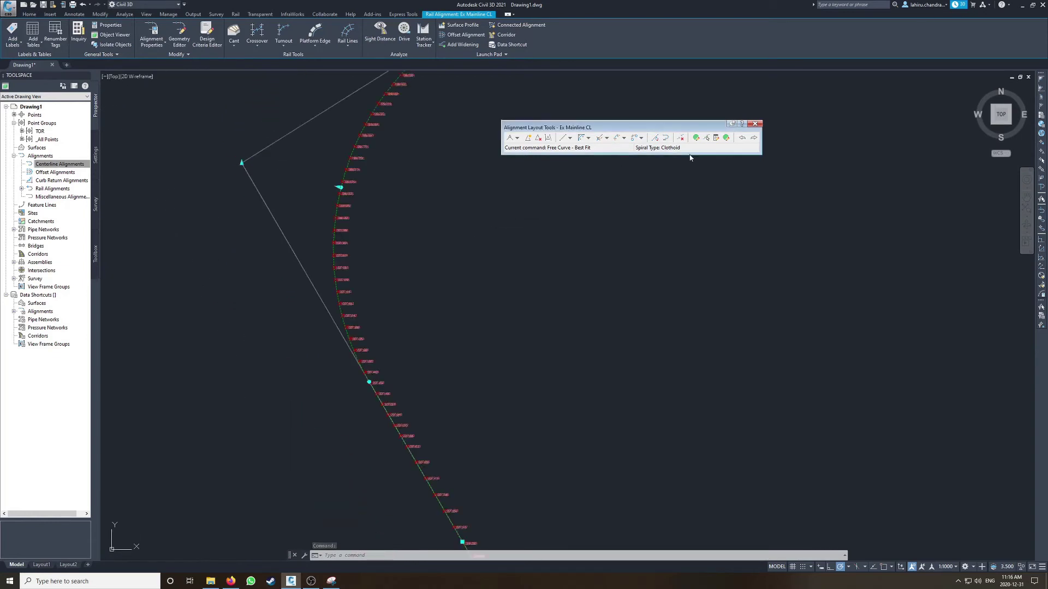
pyautogui.moveTo(377, 182); pyautogui.dragTo(349, 324, button='middle')
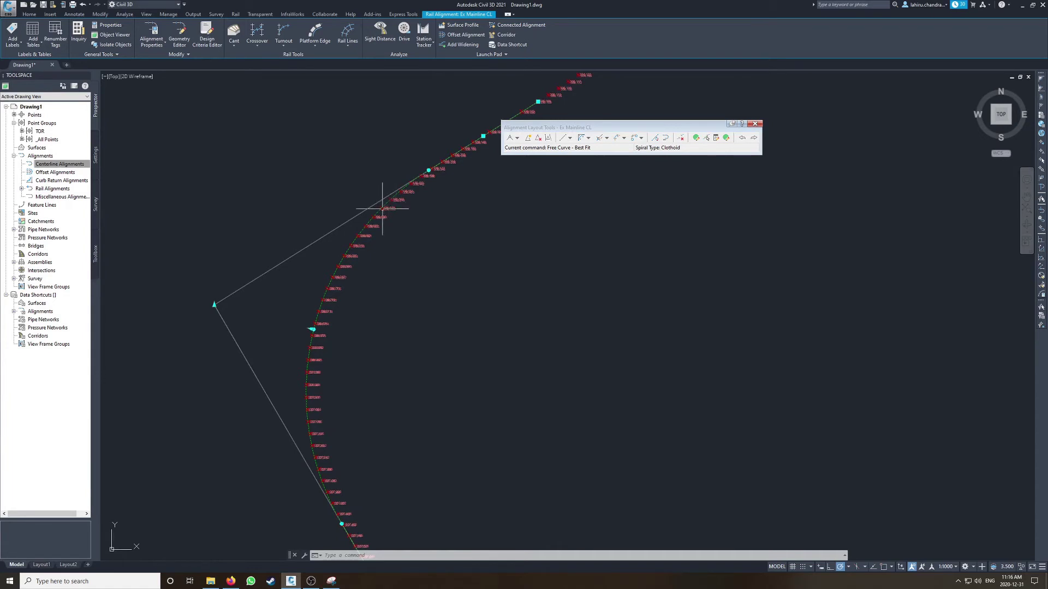
pyautogui.moveTo(318, 377); pyautogui.dragTo(328, 314, button='middle')
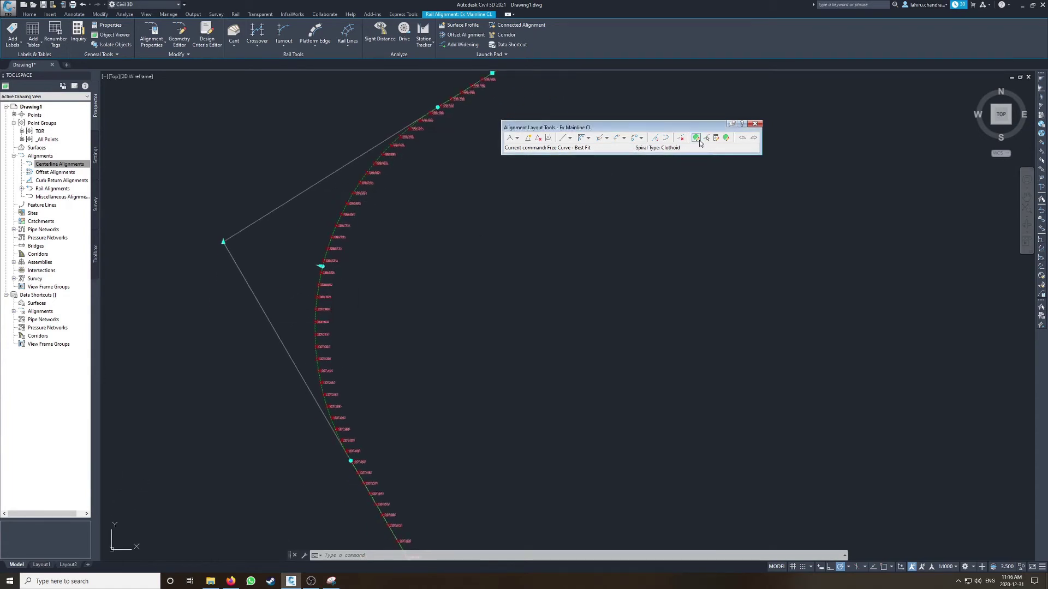
pyautogui.click(680, 138)
pyautogui.click(334, 231)
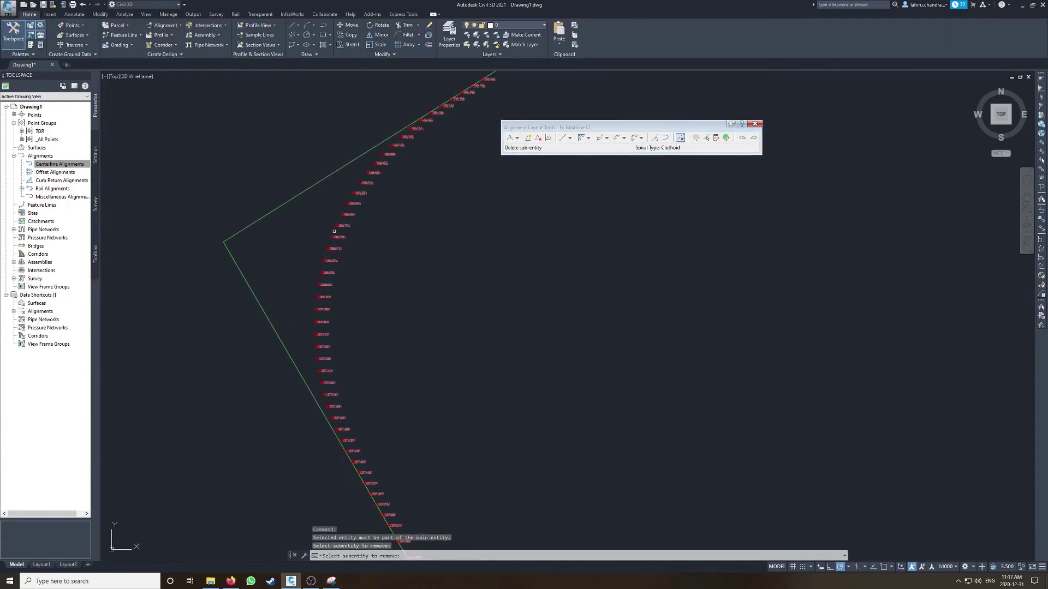
# - Cancel the removal and start Create Best Fit Arc from the Draw > Best Fit menu
pyautogui.press('Return')
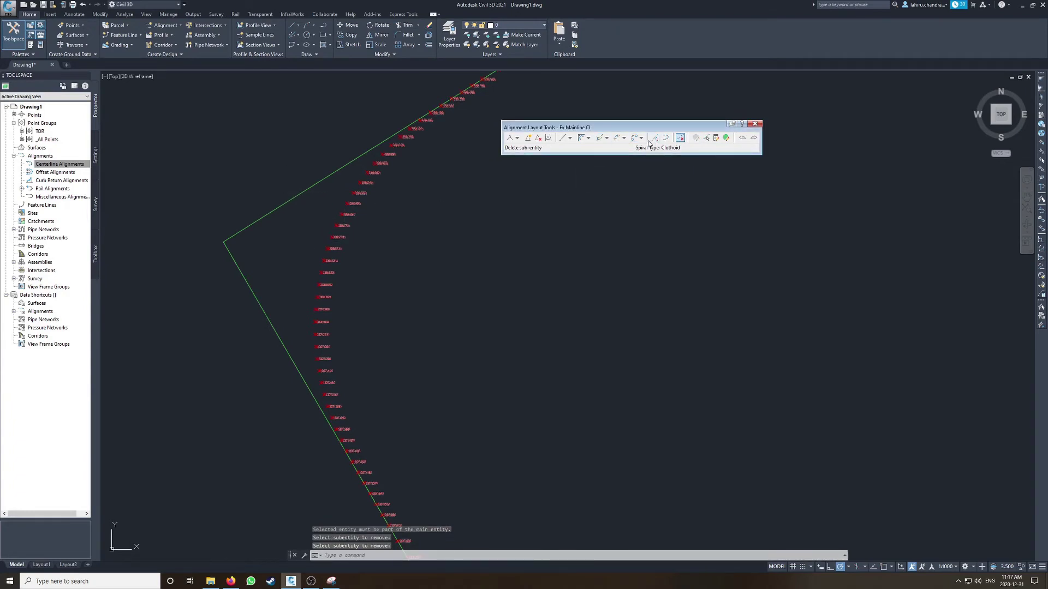
pyautogui.click(624, 138)
pyautogui.click(625, 138)
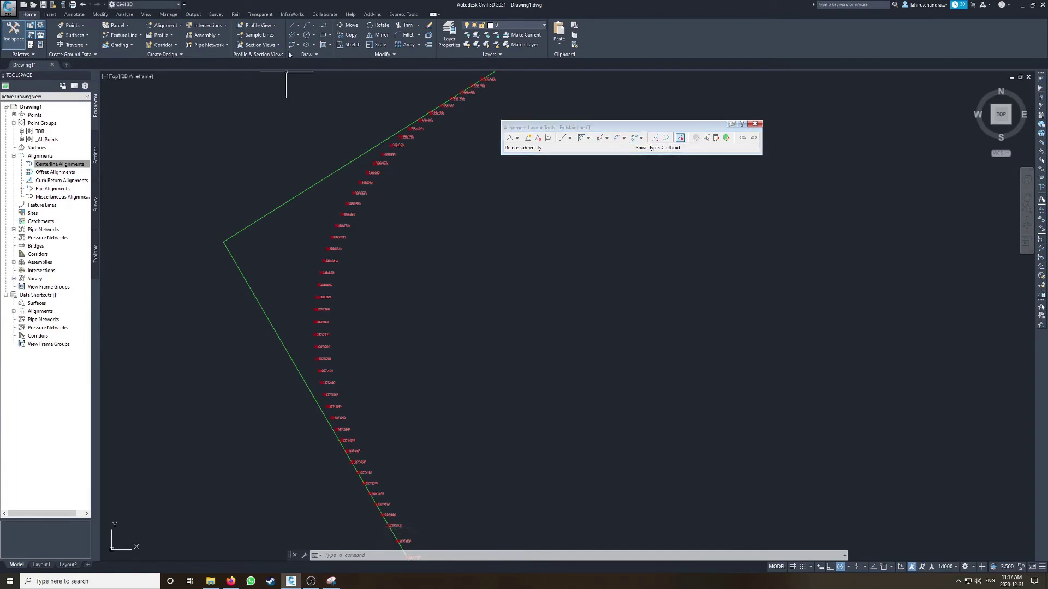
pyautogui.click(298, 36)
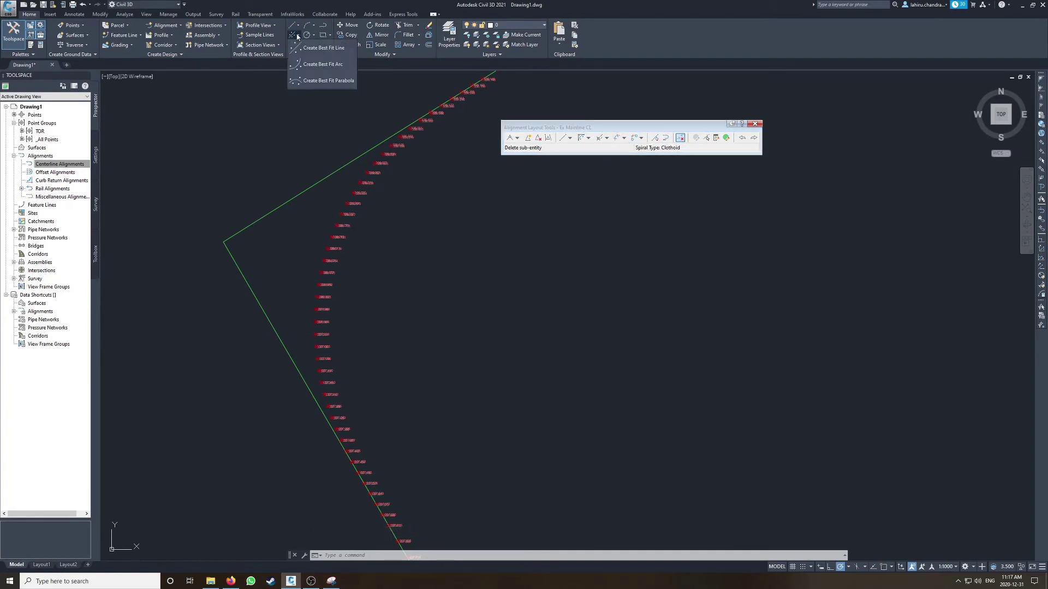
pyautogui.click(317, 64)
# - Window-select the lower and upper survey points along the curve for the arc fit
pyautogui.click(527, 332)
pyautogui.scroll(-3, 412, 229)
pyautogui.scroll(3, 338, 225)
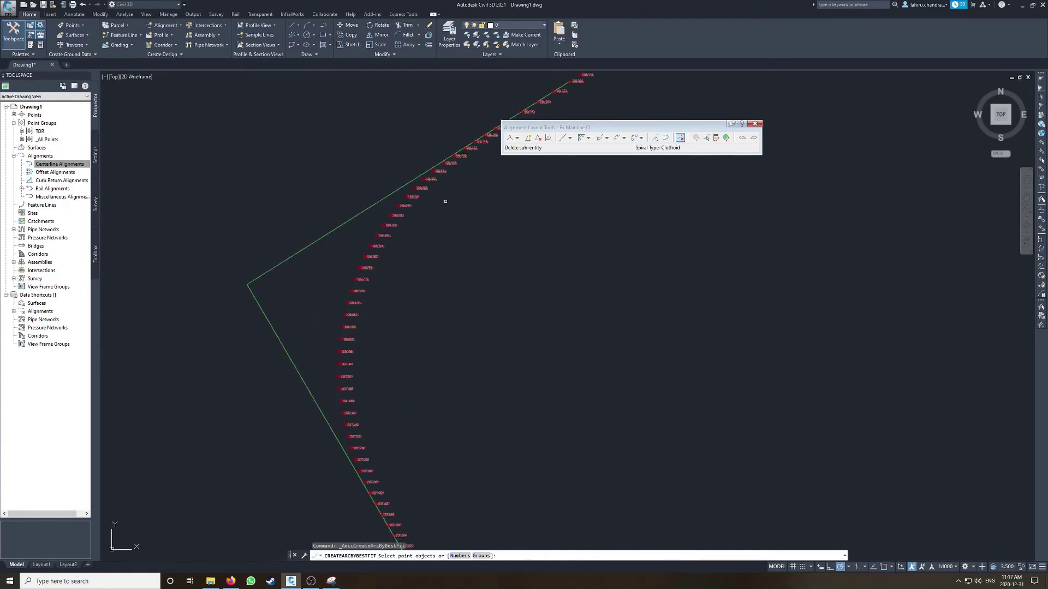
pyautogui.moveTo(394, 242)
pyautogui.mouseDown(button='middle')
pyautogui.moveTo(418, 234)
pyautogui.moveTo(393, 285)
pyautogui.moveTo(393, 180)
pyautogui.mouseUp(button='middle')
pyautogui.scroll(3, 369, 280)
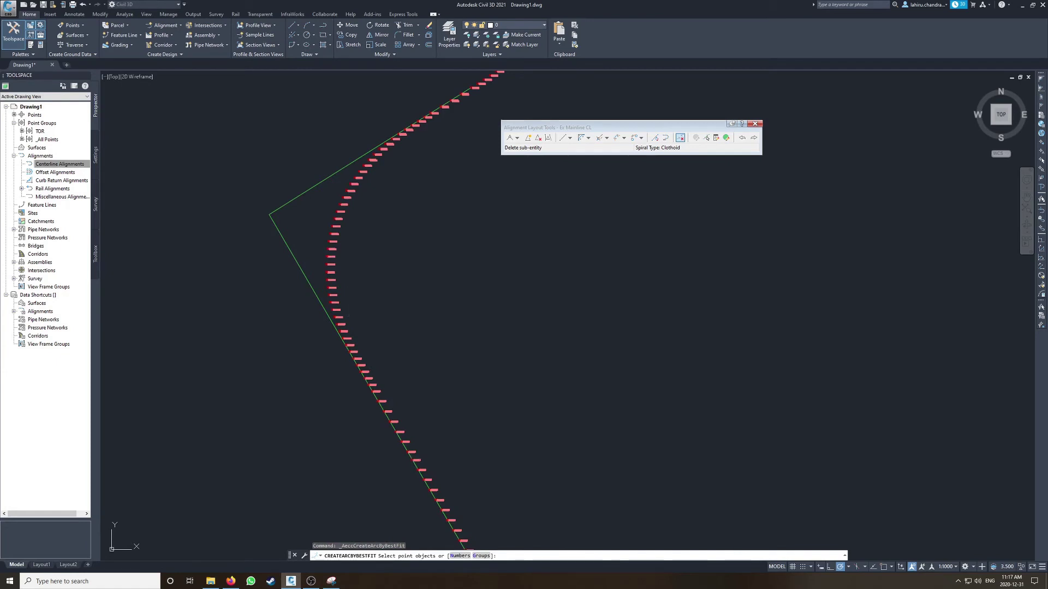
pyautogui.moveTo(335, 310); pyautogui.dragTo(333, 361, button='middle')
pyautogui.scroll(1, 326, 277)
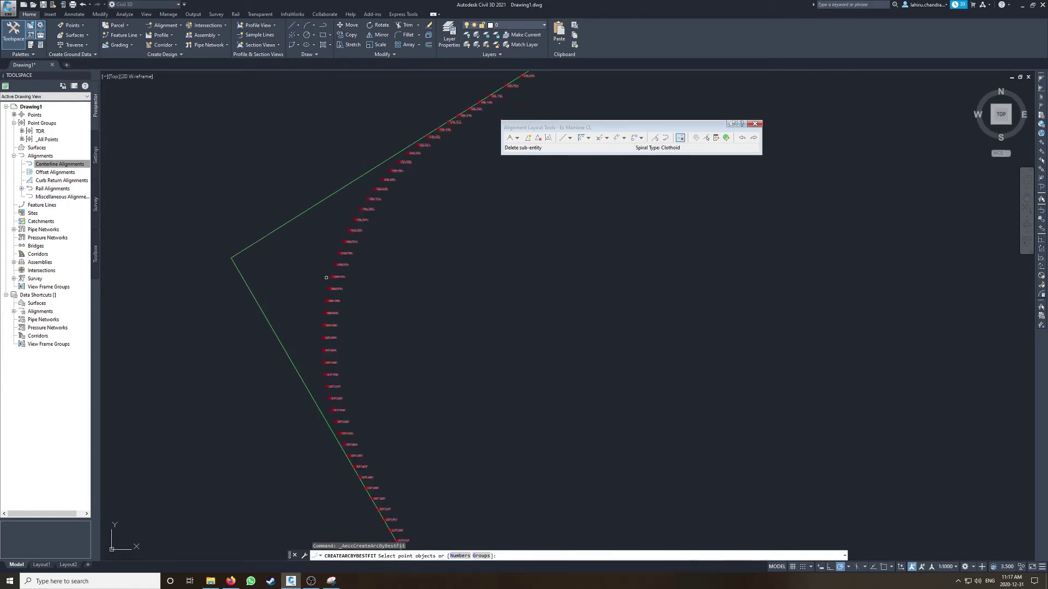
pyautogui.click(251, 209)
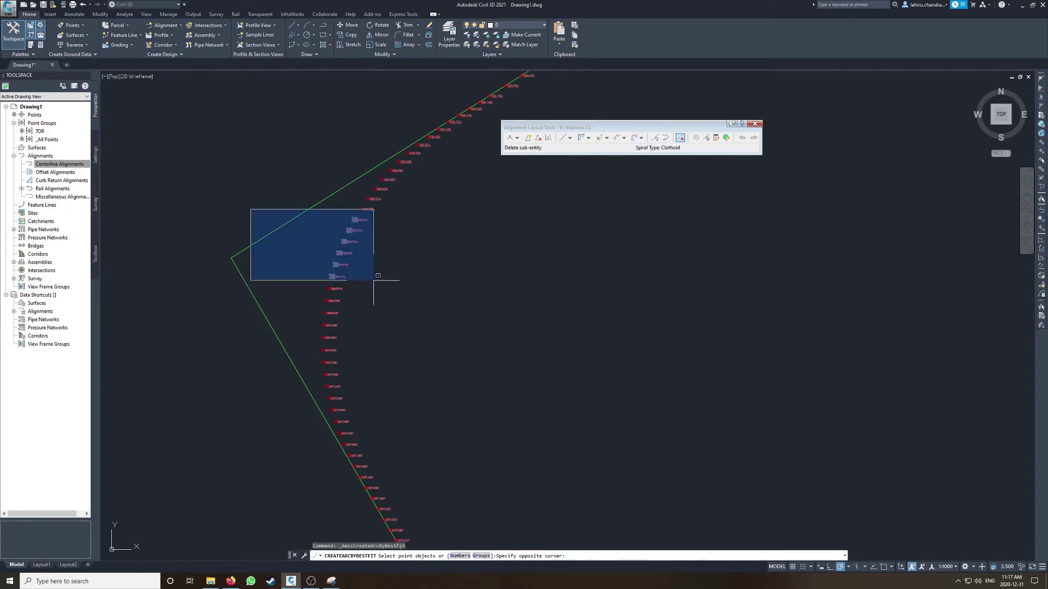
pyautogui.click(435, 387)
pyautogui.click(309, 175)
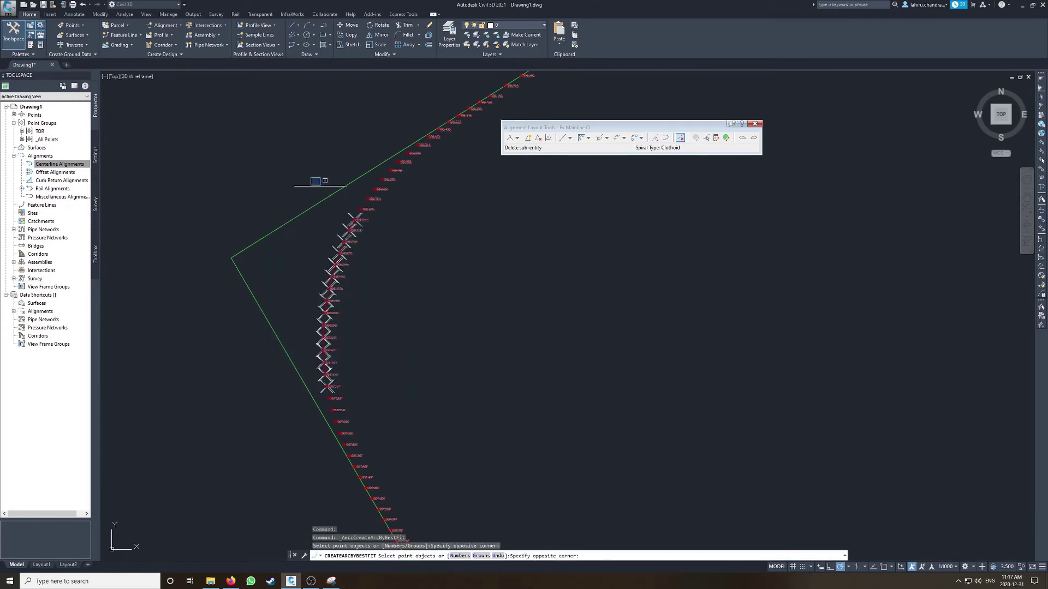
pyautogui.click(412, 233)
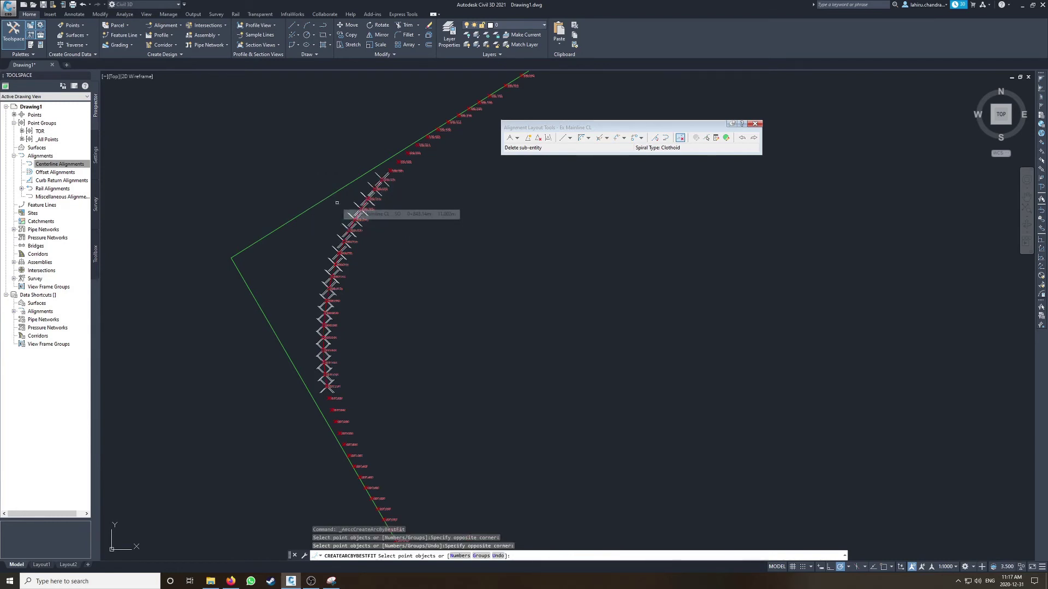
pyautogui.press('Return')
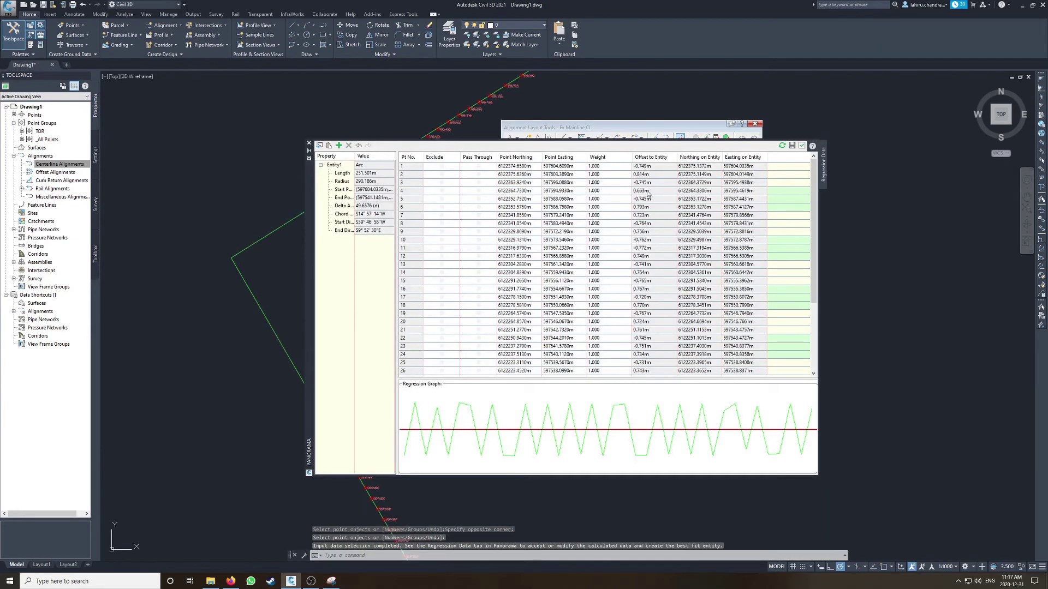
# - Exclude the outlying leading and trailing survey points from the regression
pyautogui.scroll(-4, 648, 309)
pyautogui.click(442, 371)
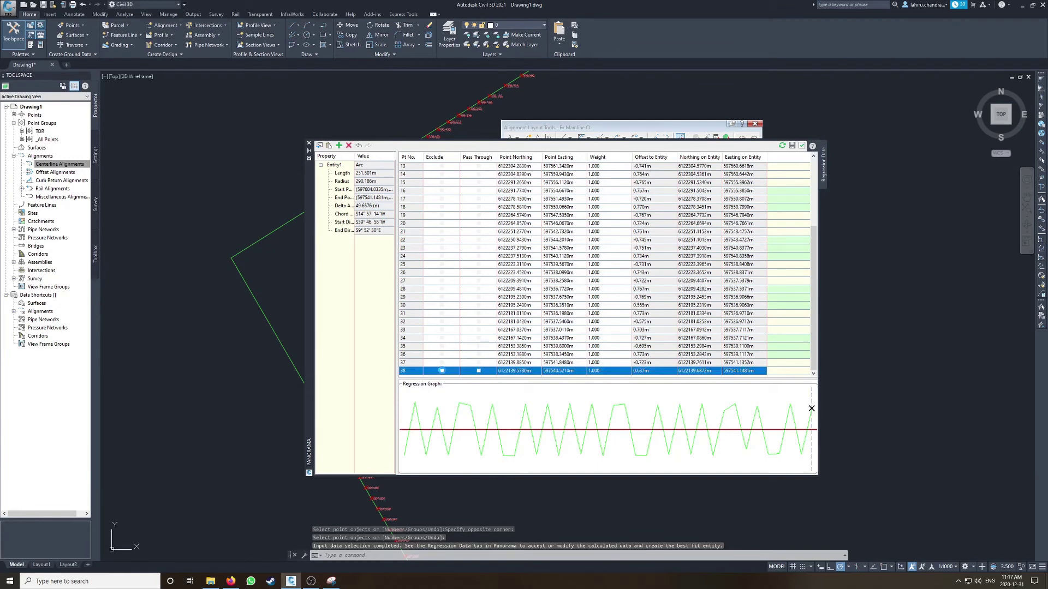
pyautogui.click(446, 362)
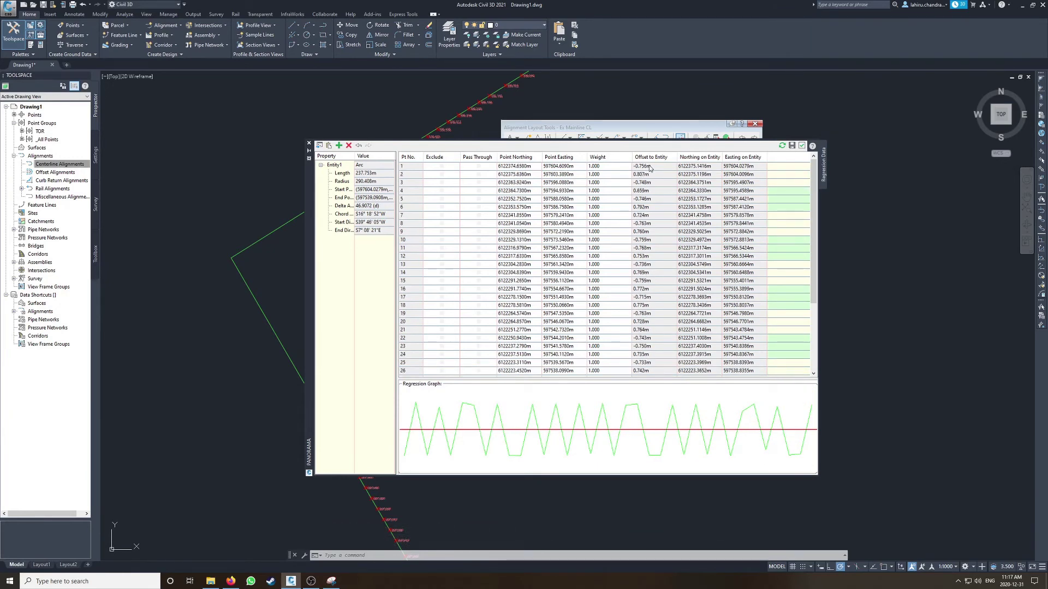
pyautogui.click(443, 166)
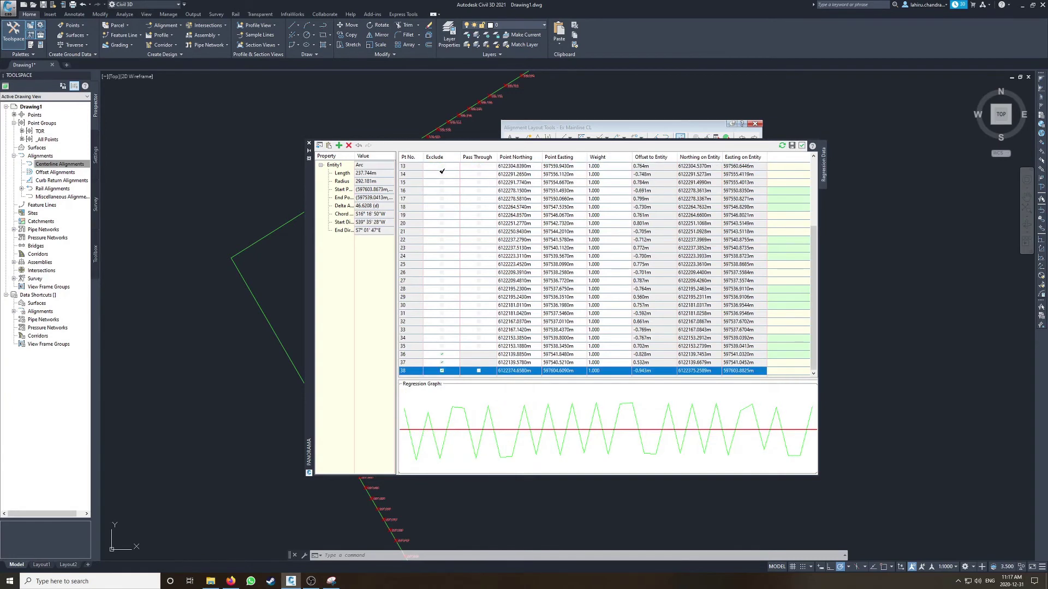
pyautogui.click(441, 166)
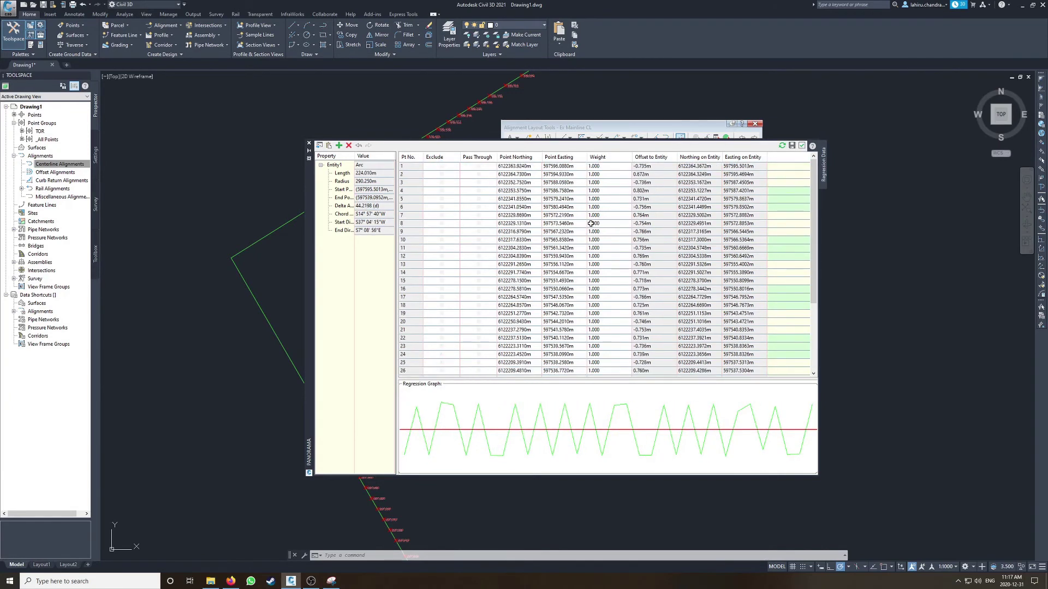
pyautogui.click(442, 166)
pyautogui.click(442, 165)
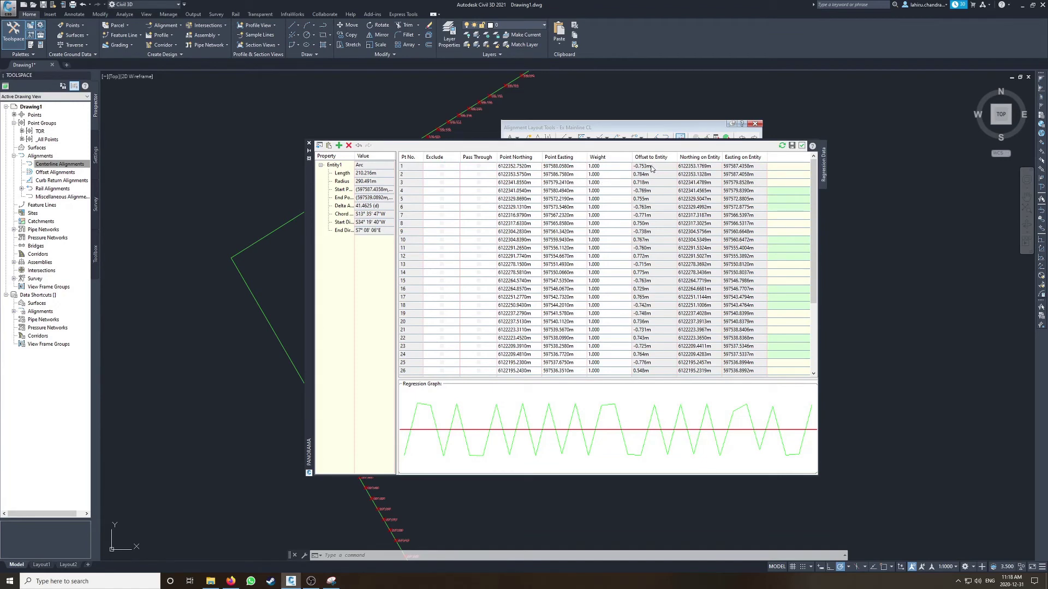
pyautogui.scroll(-4, 654, 169)
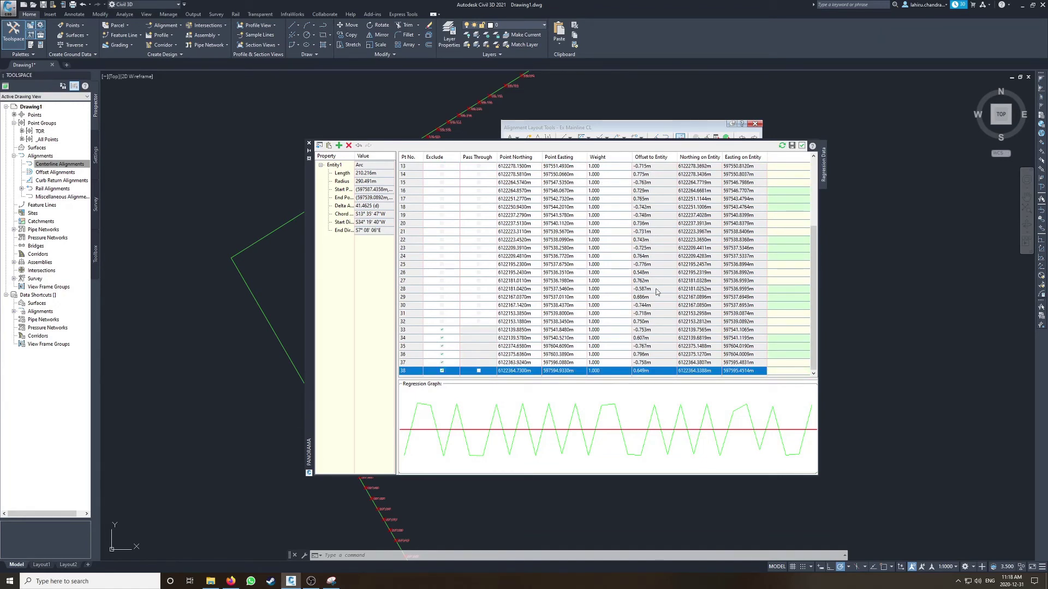
# - Compare the arc offsets of points 27 to 29 and adjust one point's exclusion
pyautogui.click(411, 289)
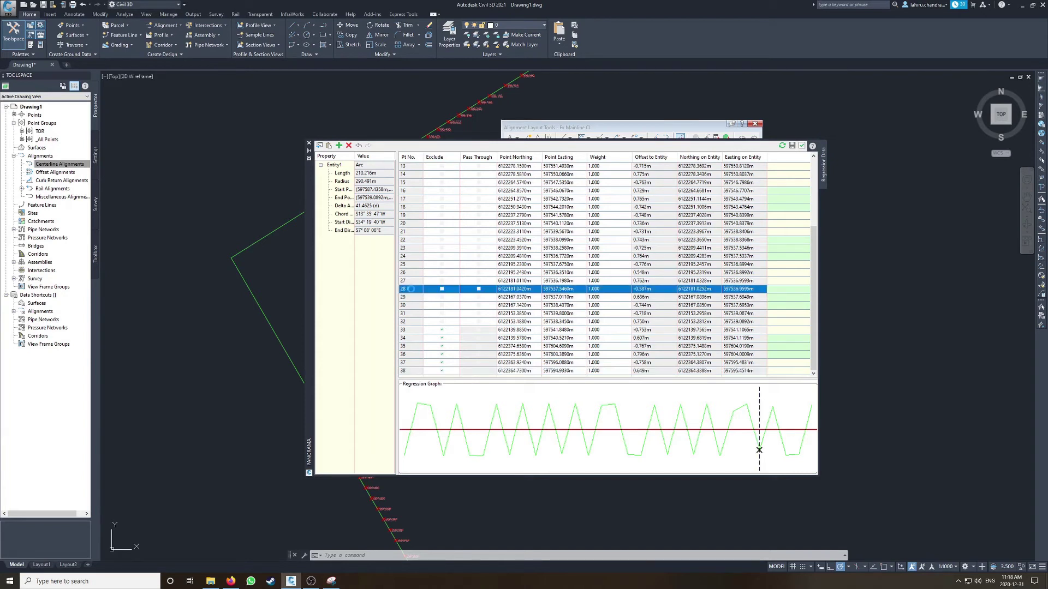
pyautogui.click(413, 297)
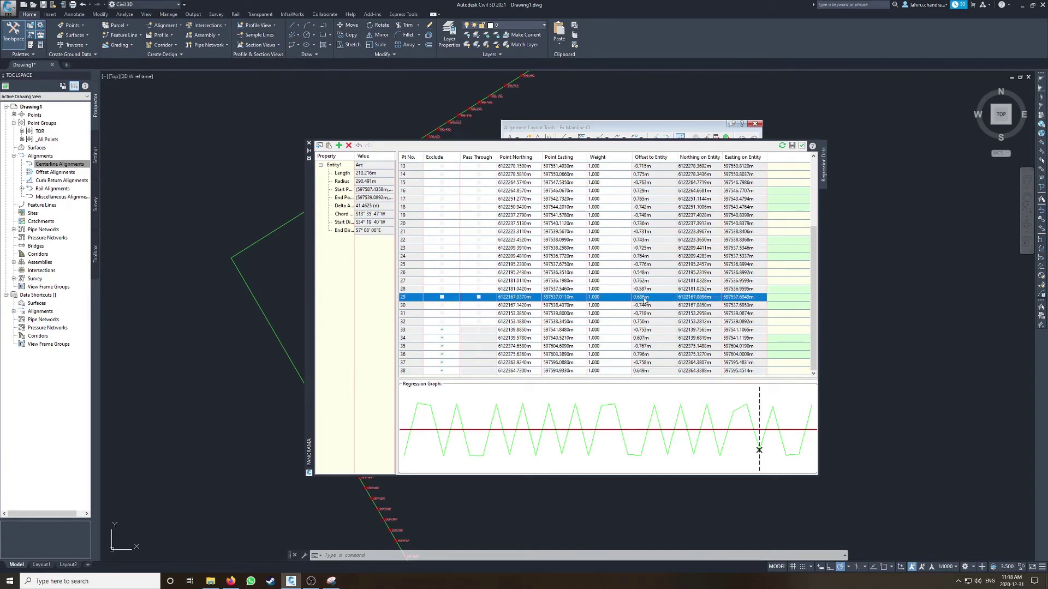
pyautogui.press('Up')
pyautogui.press('Up')
pyautogui.click(413, 290)
pyautogui.click(415, 297)
pyautogui.click(415, 282)
pyautogui.click(414, 290)
pyautogui.click(414, 282)
pyautogui.click(414, 290)
pyautogui.click(441, 263)
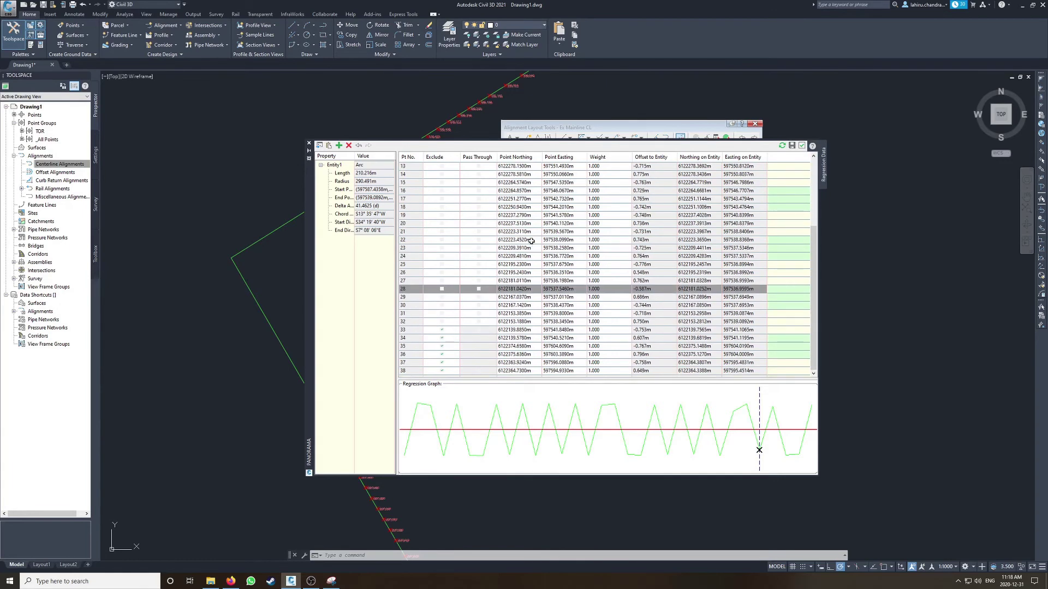
pyautogui.scroll(-2, 445, 246)
# - Create the best-fit arc of radius 290.491 m and select it
pyautogui.click(802, 146)
pyautogui.scroll(4, 363, 216)
pyautogui.scroll(2, 355, 215)
pyautogui.click(352, 216)
pyautogui.scroll(-4, 453, 233)
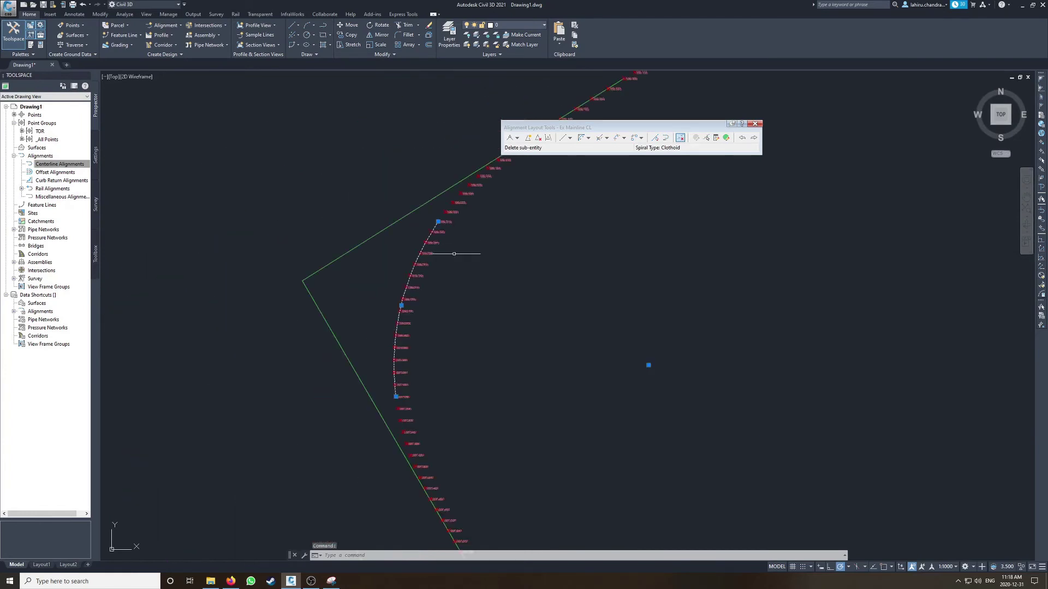
# - Read the fitted arc's 290.491 radius in Properties, then deselect it unchanged
pyautogui.doubleClick(463, 211)
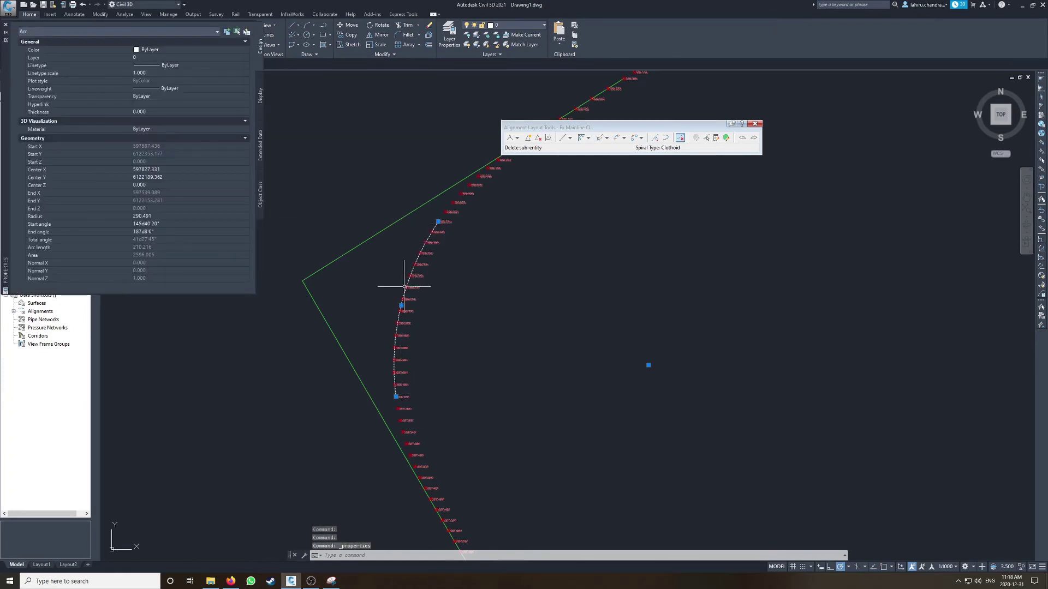
pyautogui.scroll(3, 409, 284)
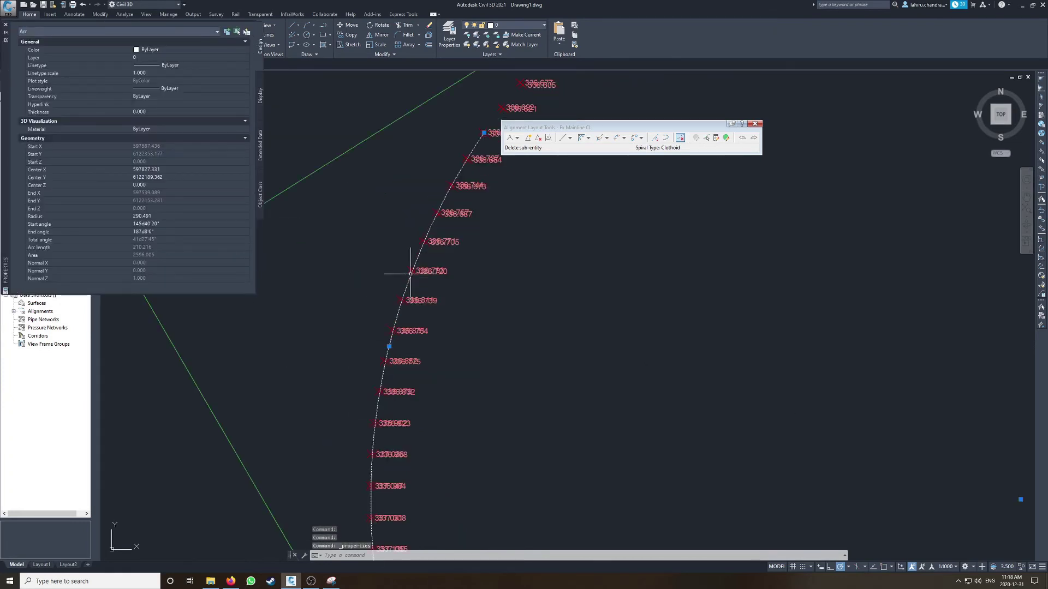
pyautogui.click(158, 217)
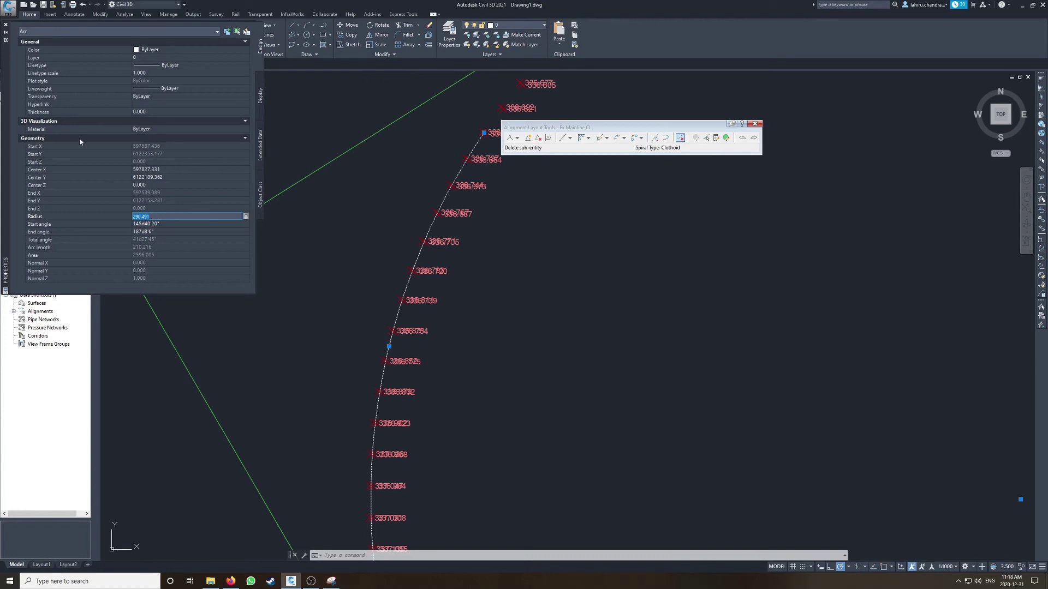
pyautogui.press('Escape')
pyautogui.scroll(-3, 418, 235)
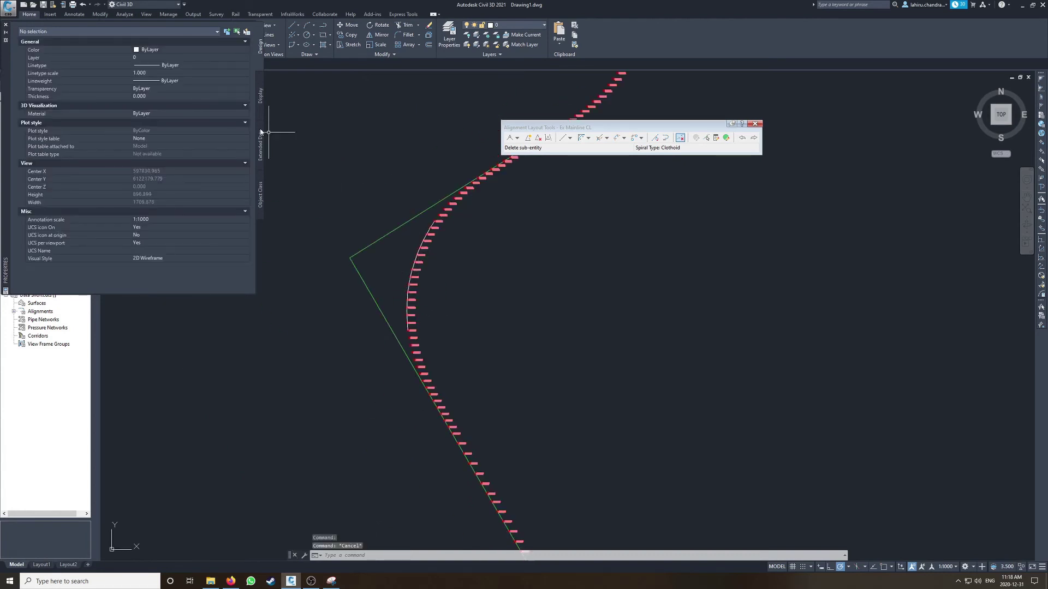
# - Close the properties panel, then start and cancel a free spiral-curve-spiral between the two tangents
pyautogui.click(6, 24)
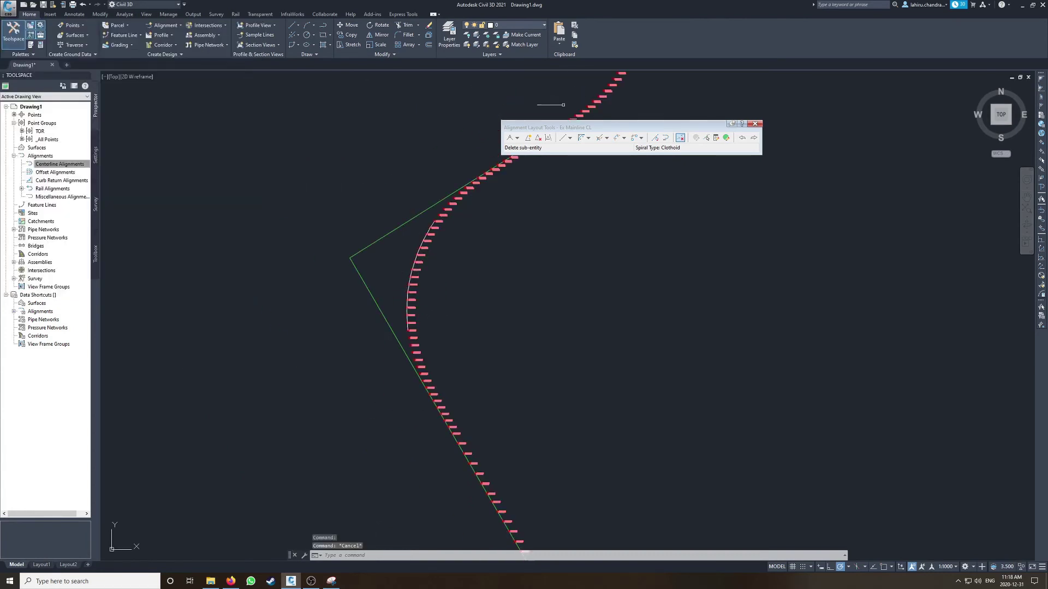
pyautogui.click(617, 138)
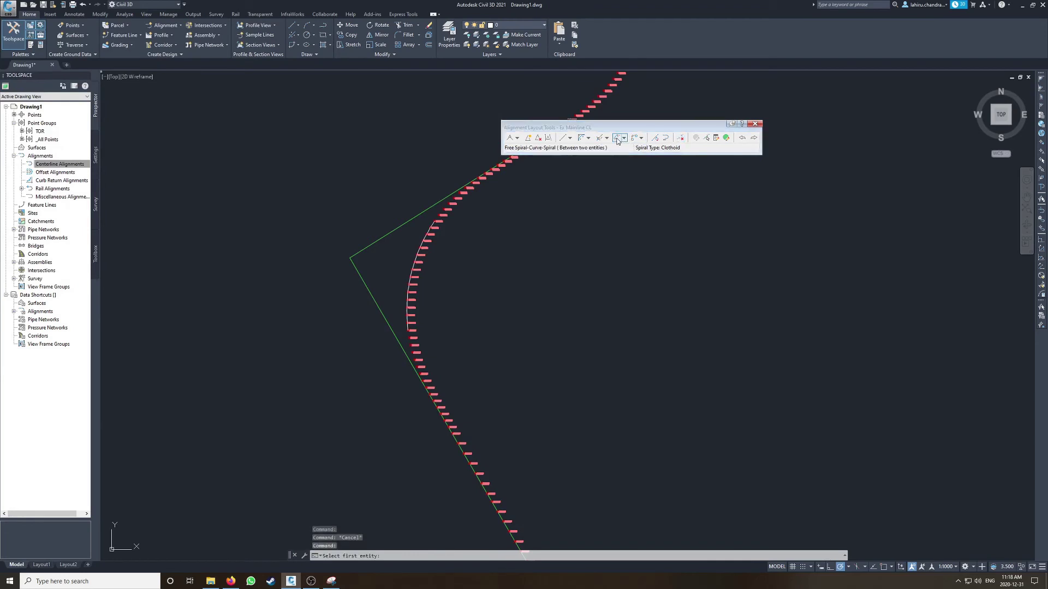
pyautogui.click(365, 284)
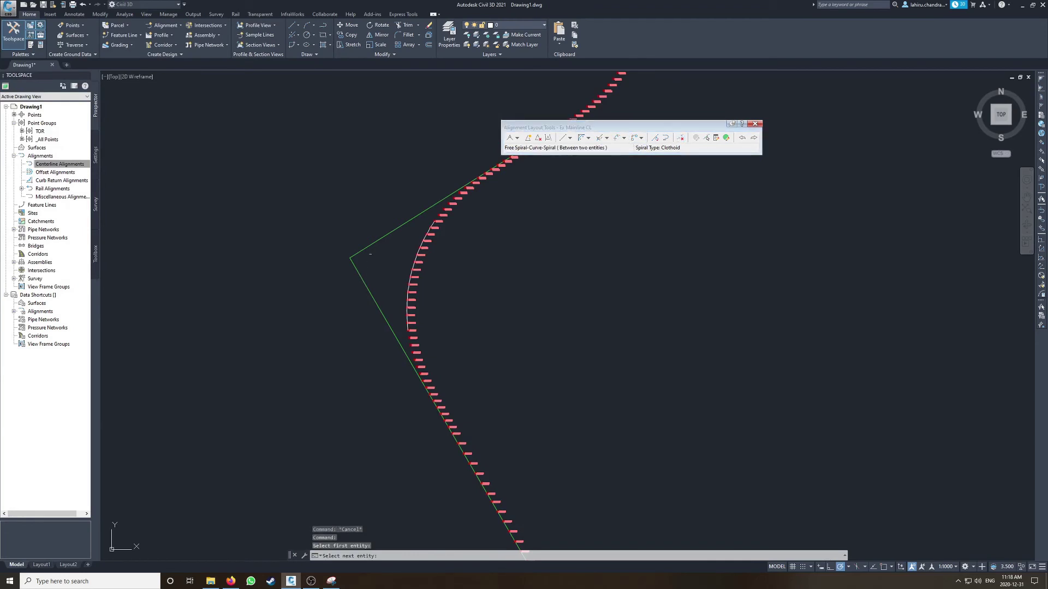
pyautogui.click(377, 241)
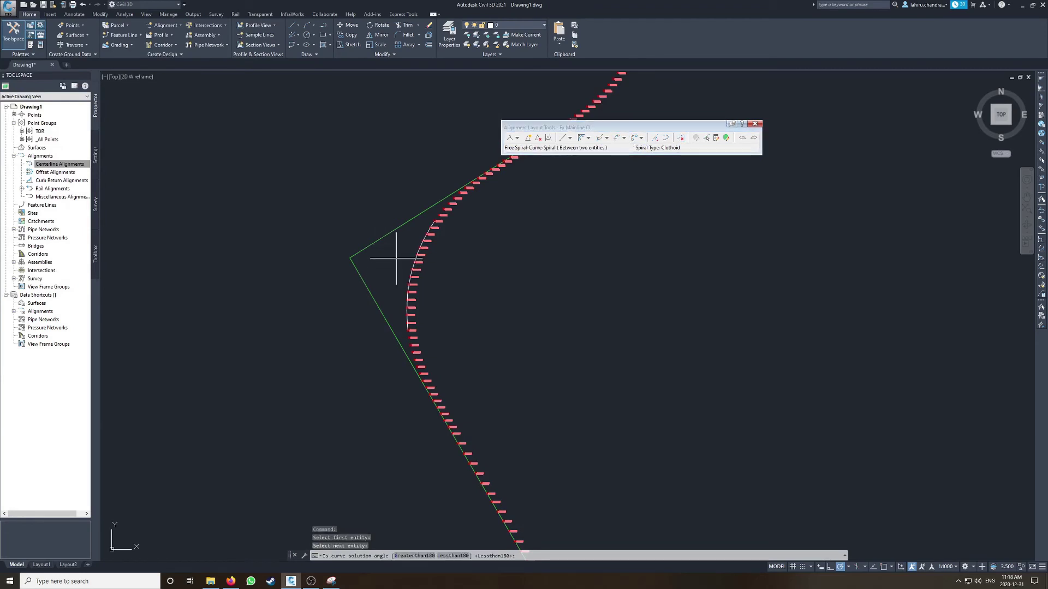
pyautogui.press('Escape')
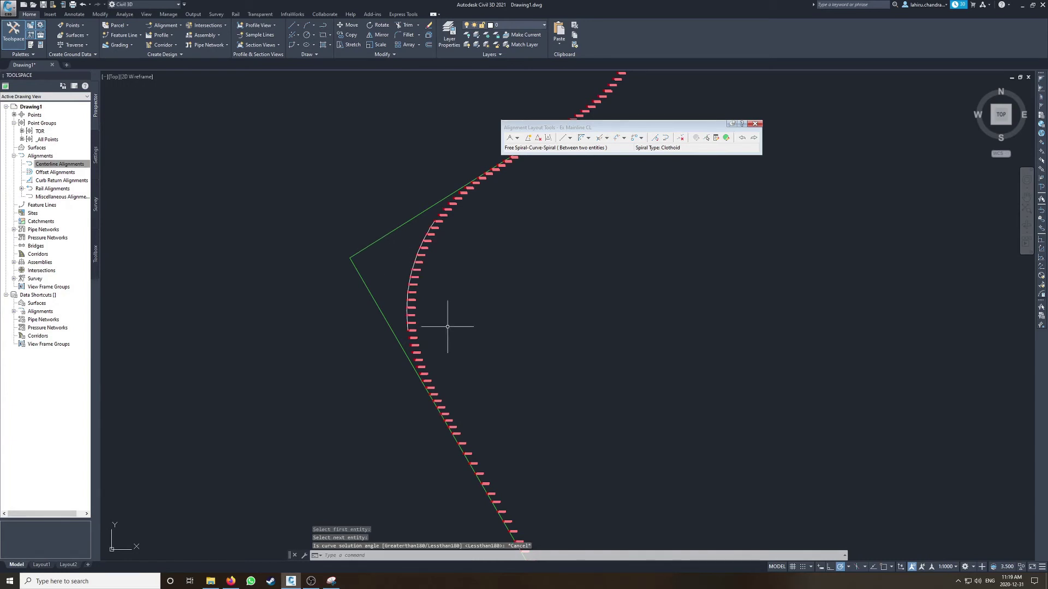
# - Measure with DIST from the curve-tangent junction along the tangent, about 139 m
pyautogui.write('di')
pyautogui.press('Return')
pyautogui.scroll(3, 447, 355)
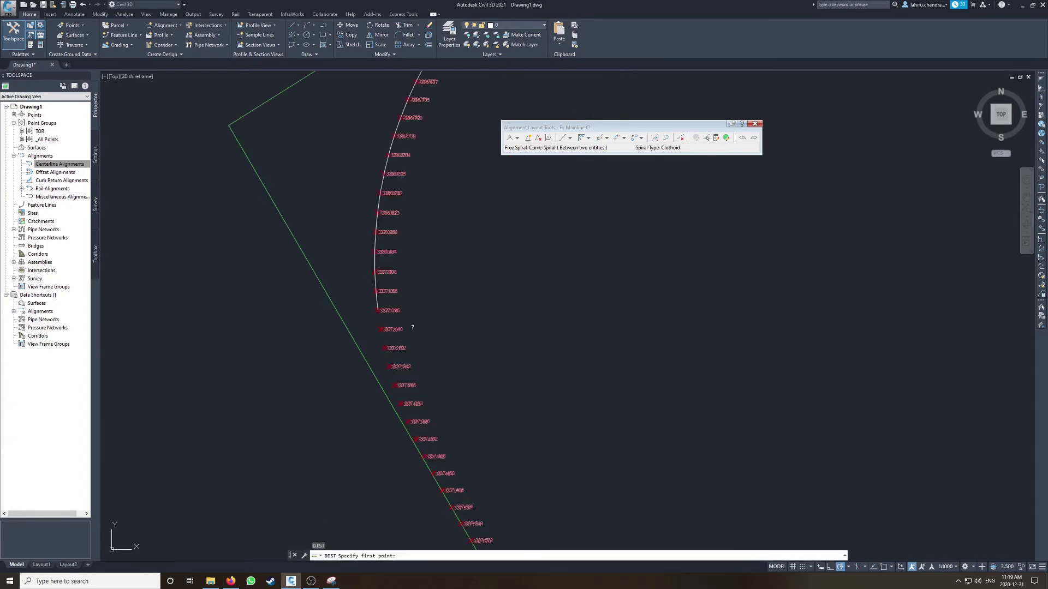
pyautogui.click(380, 312)
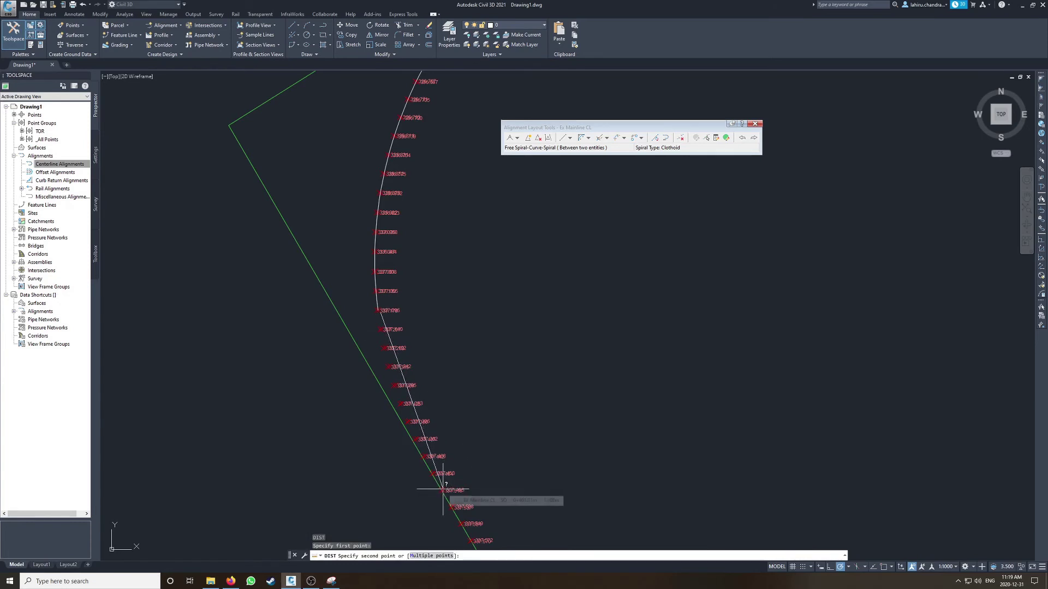
pyautogui.moveTo(444, 490)
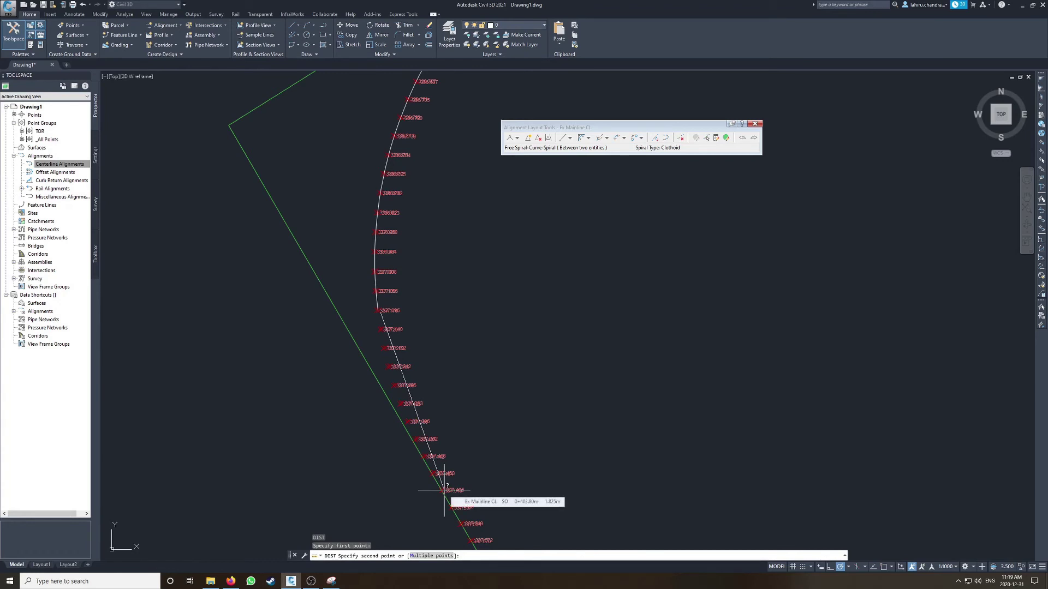
pyautogui.click(444, 490)
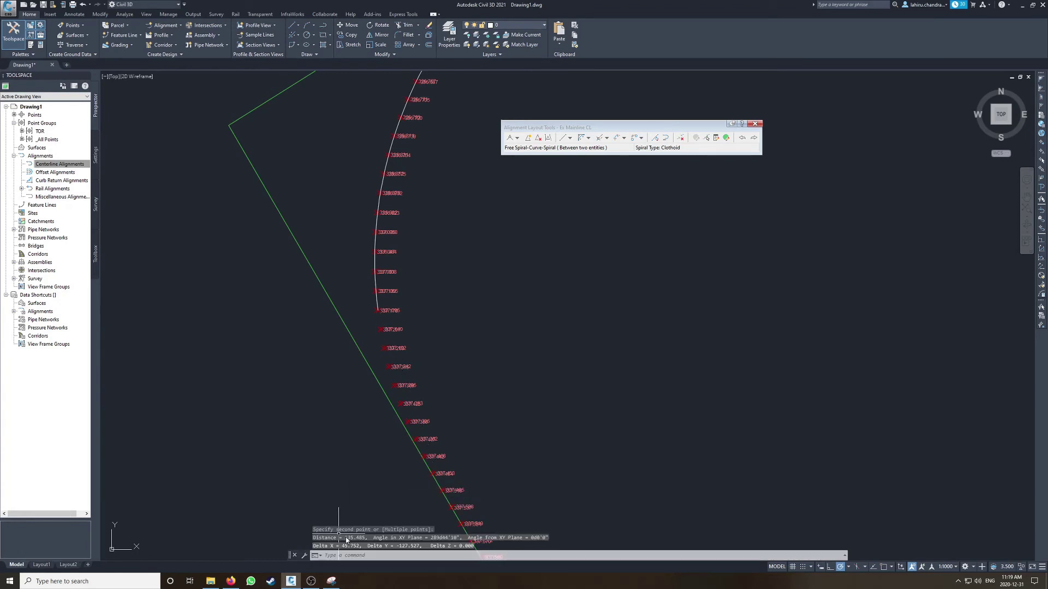
pyautogui.scroll(-3, 469, 433)
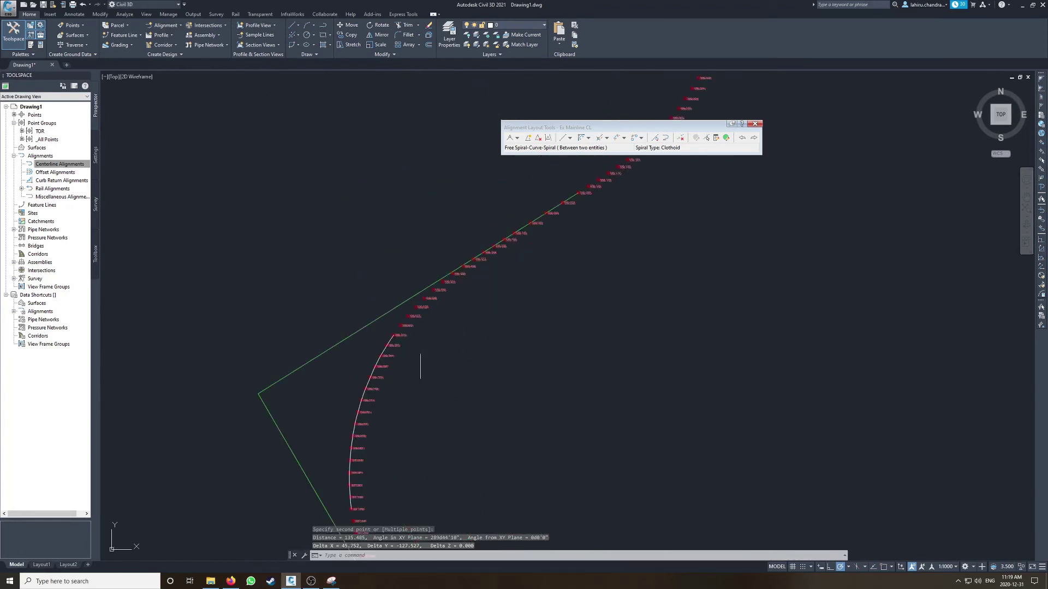
pyautogui.press('Return')
pyautogui.click(395, 334)
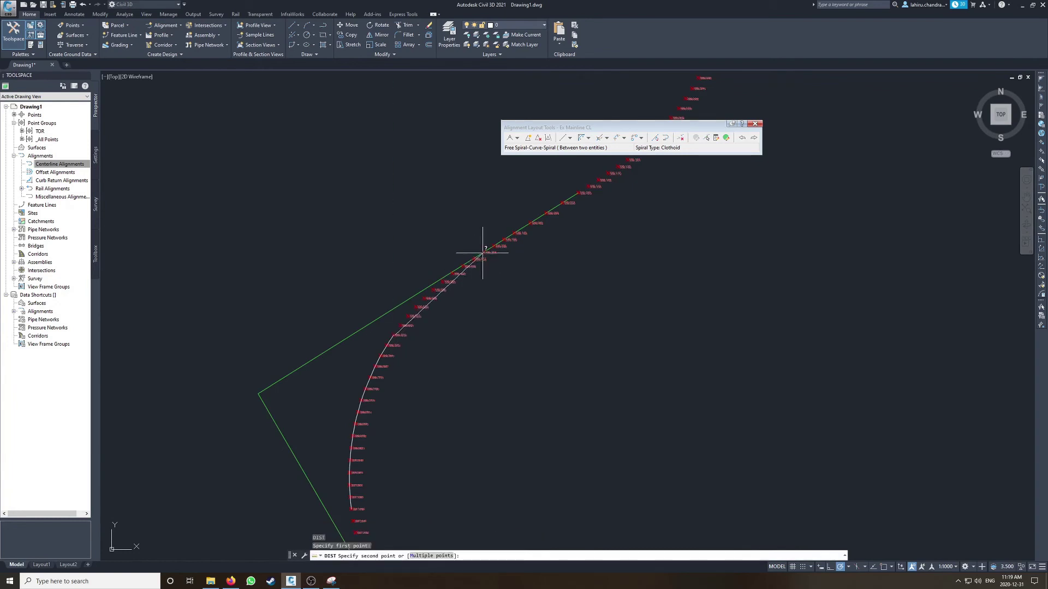
pyautogui.click(483, 253)
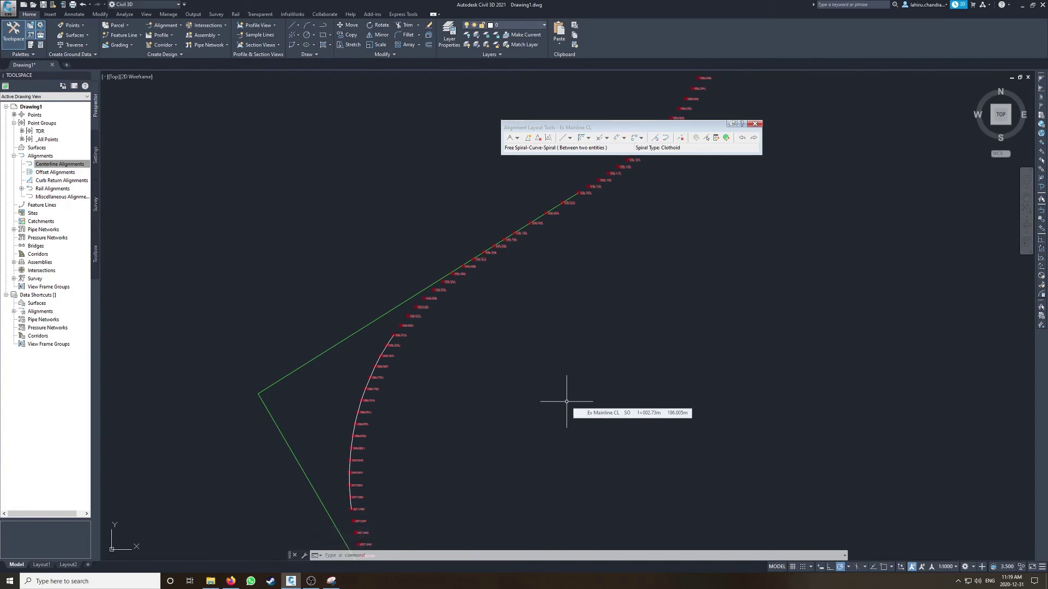
pyautogui.click(618, 137)
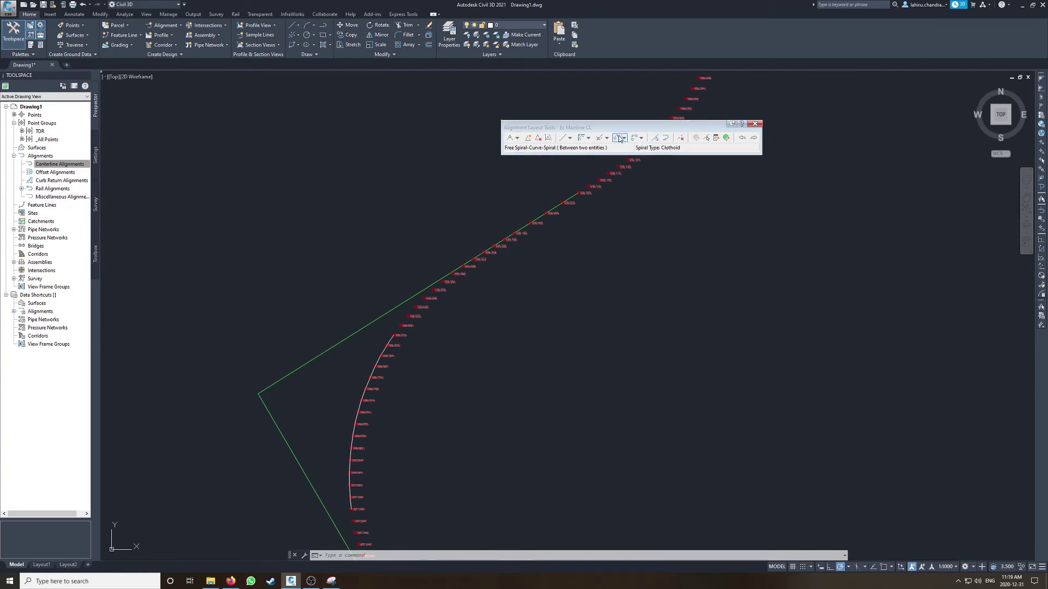
# - Pick both tangents, accept the less-than-180 solution and set radius 290.491
pyautogui.click(273, 421)
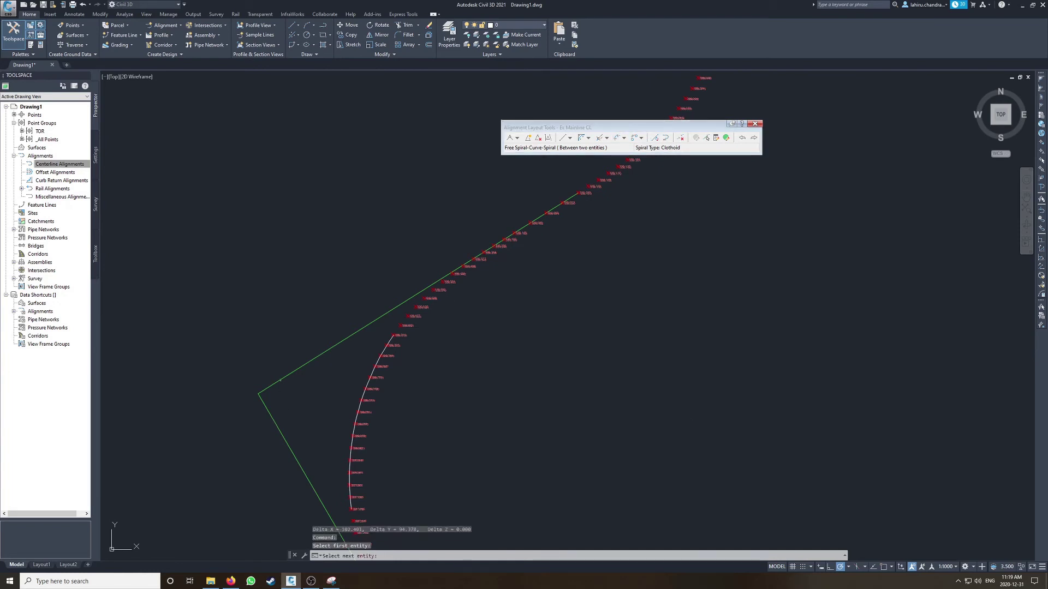
pyautogui.click(288, 374)
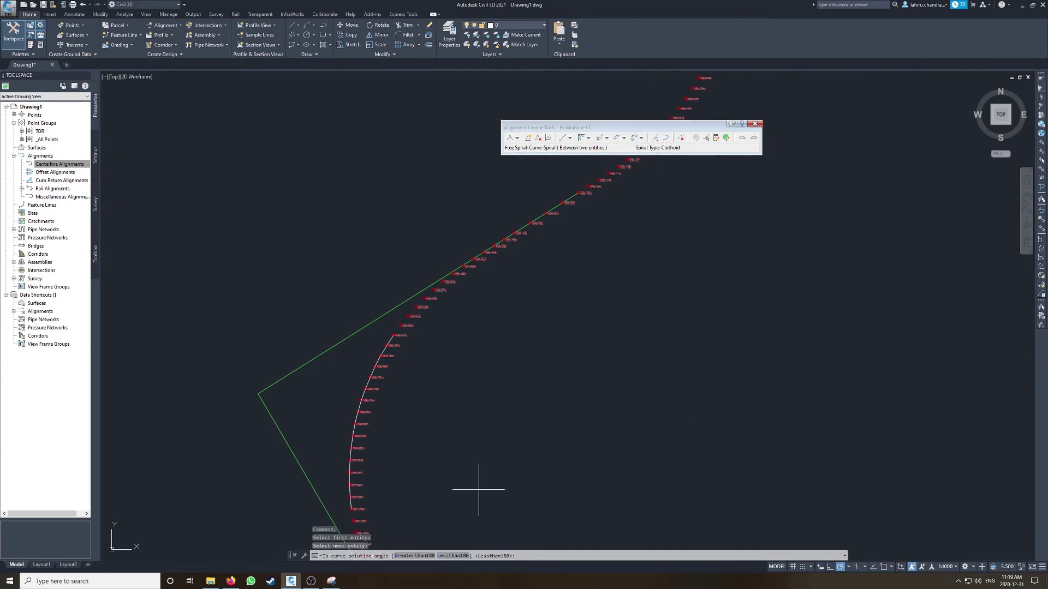
pyautogui.press('Return')
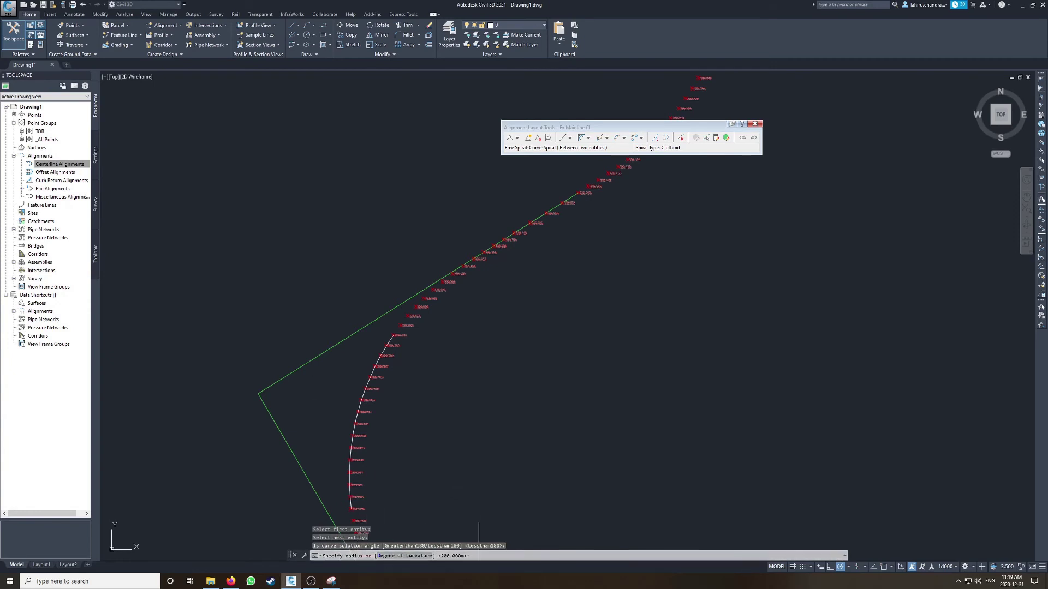
pyautogui.write('290.491')
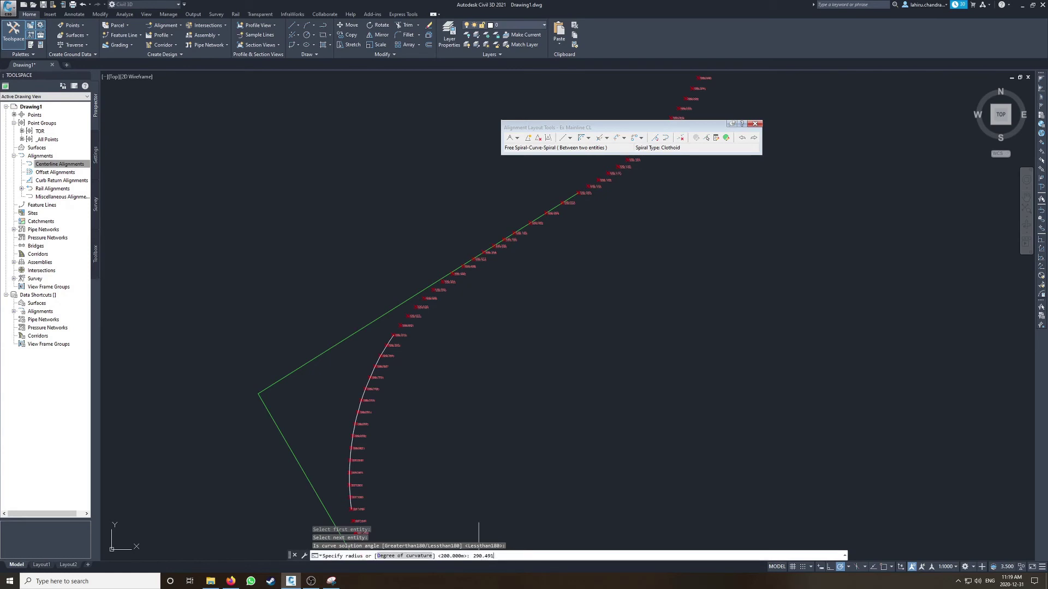
pyautogui.press('Return')
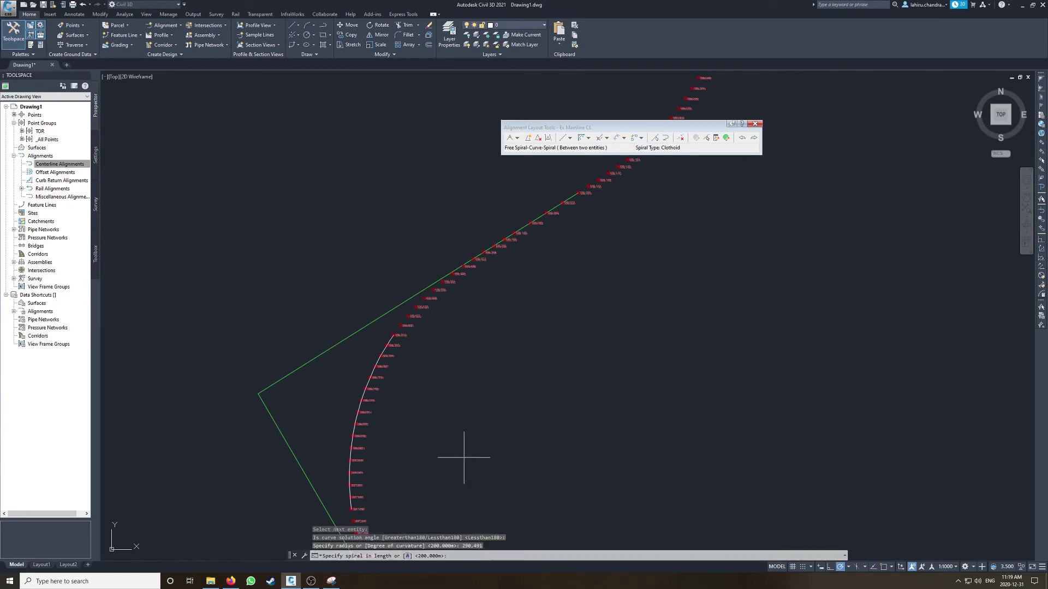
# - Enter spiral-in length 135 and spiral-out length 140 to complete the spiral-curve-spiral
pyautogui.moveTo(474, 468); pyautogui.dragTo(473, 291, button='middle')
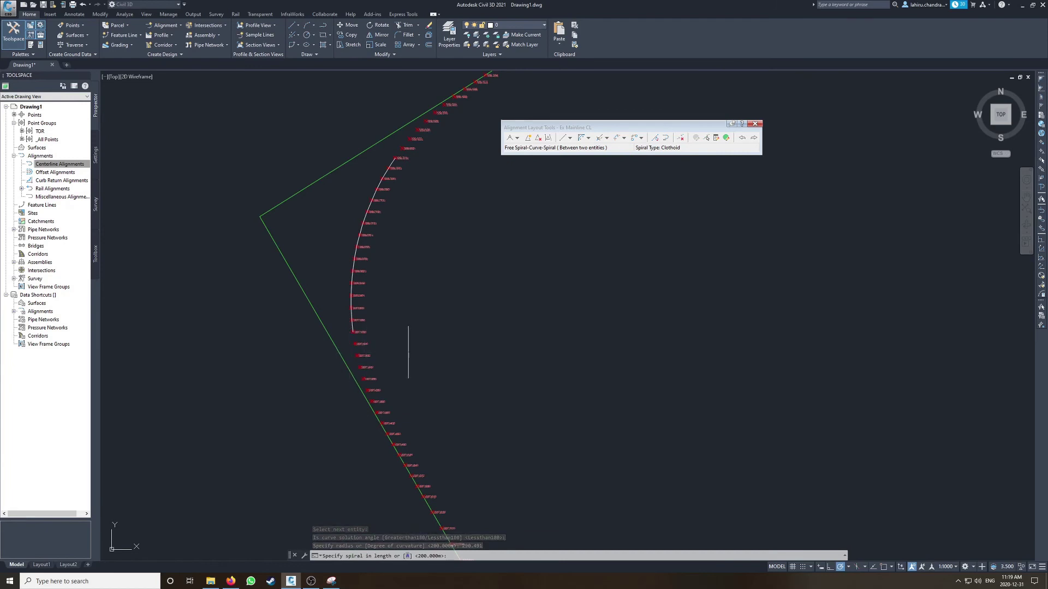
pyautogui.write('135')
pyautogui.press('Return')
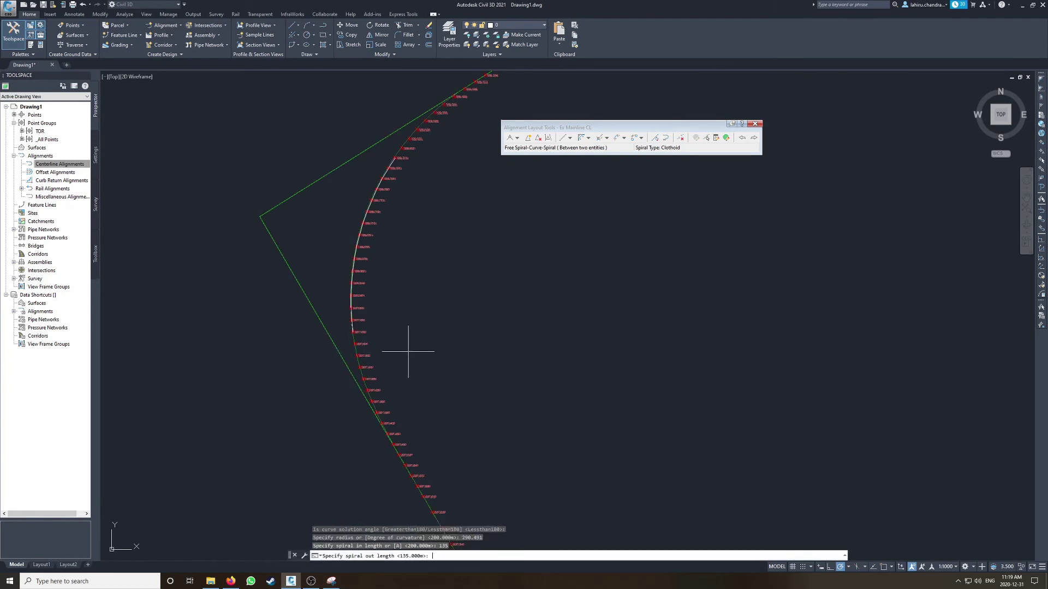
pyautogui.write('140')
pyautogui.press('Return')
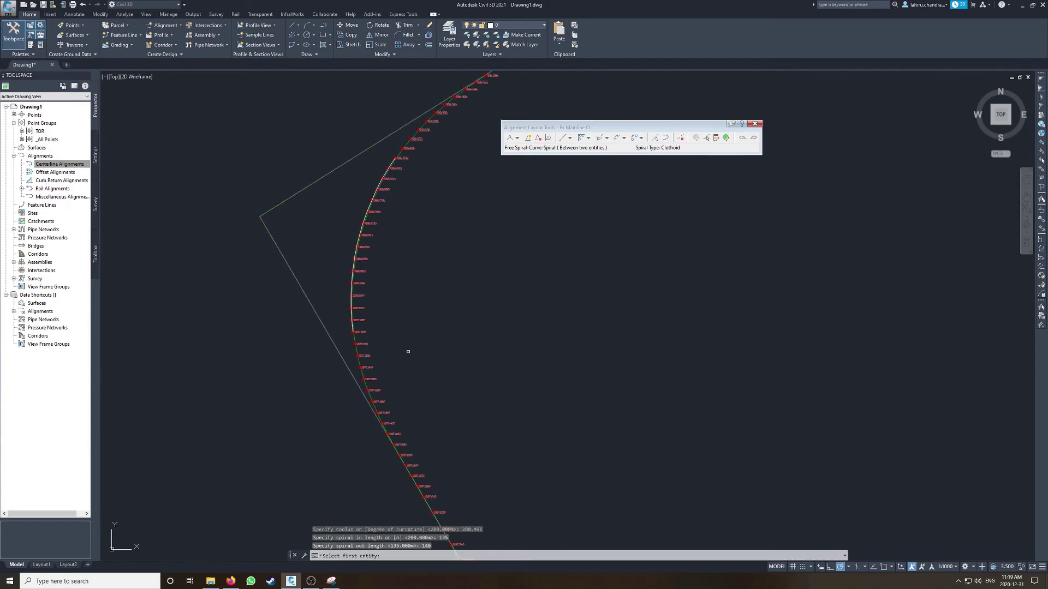
pyautogui.press('Return')
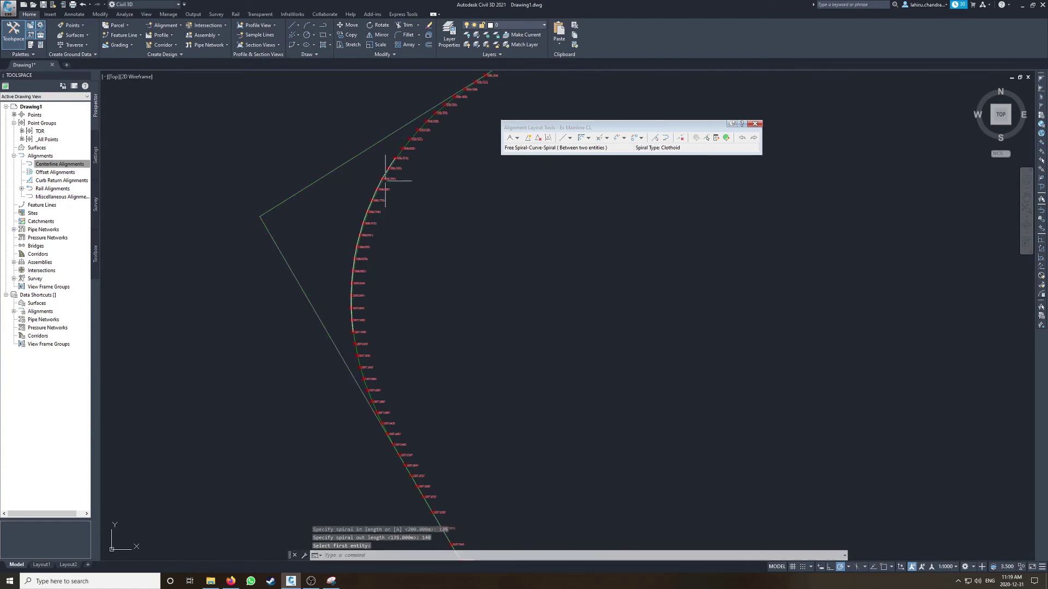
pyautogui.scroll(5, 371, 181)
pyautogui.scroll(-6, 433, 185)
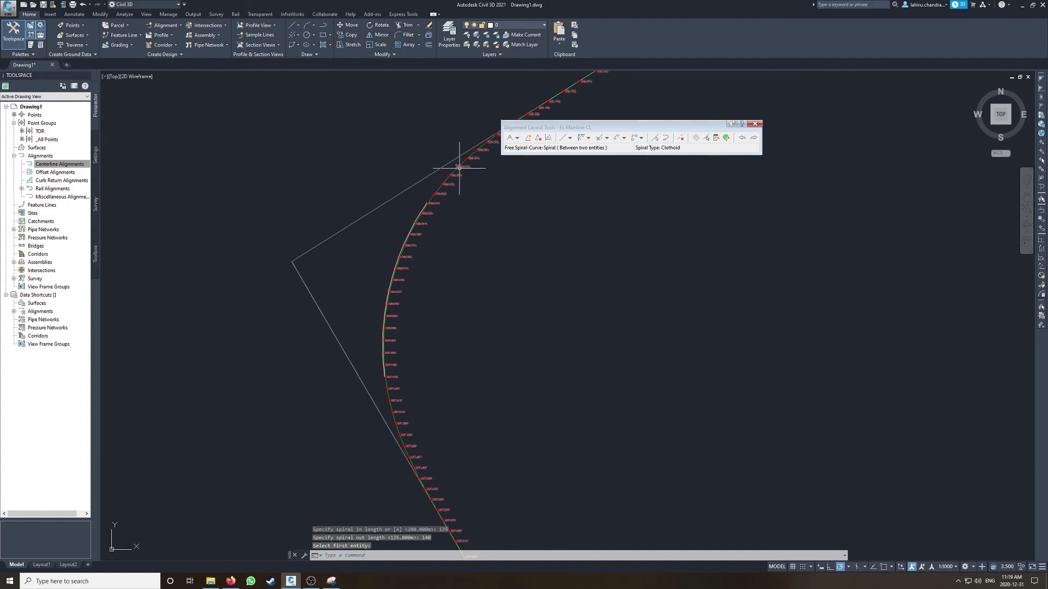
pyautogui.scroll(2, 409, 238)
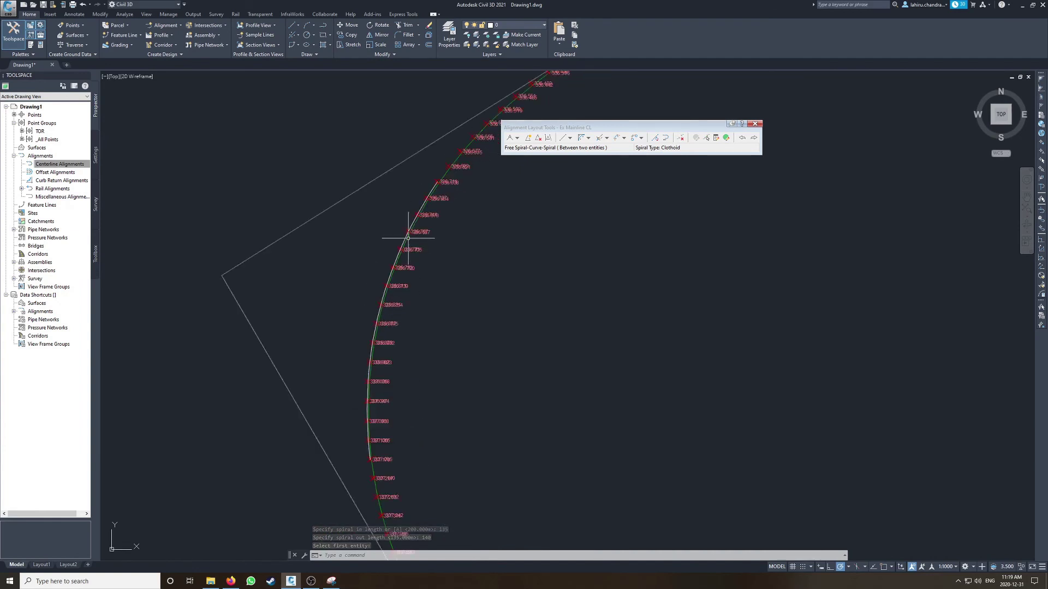
pyautogui.scroll(5, 408, 237)
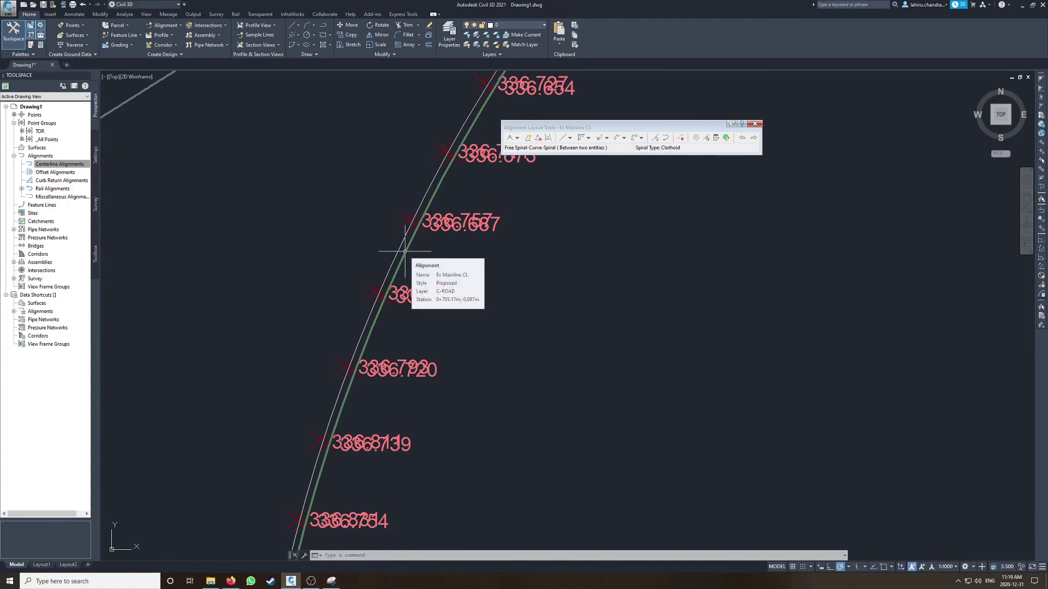
# - Reselect the Ex Mainline CL alignment for its rail tools and pan along the new curve
pyautogui.click(404, 252)
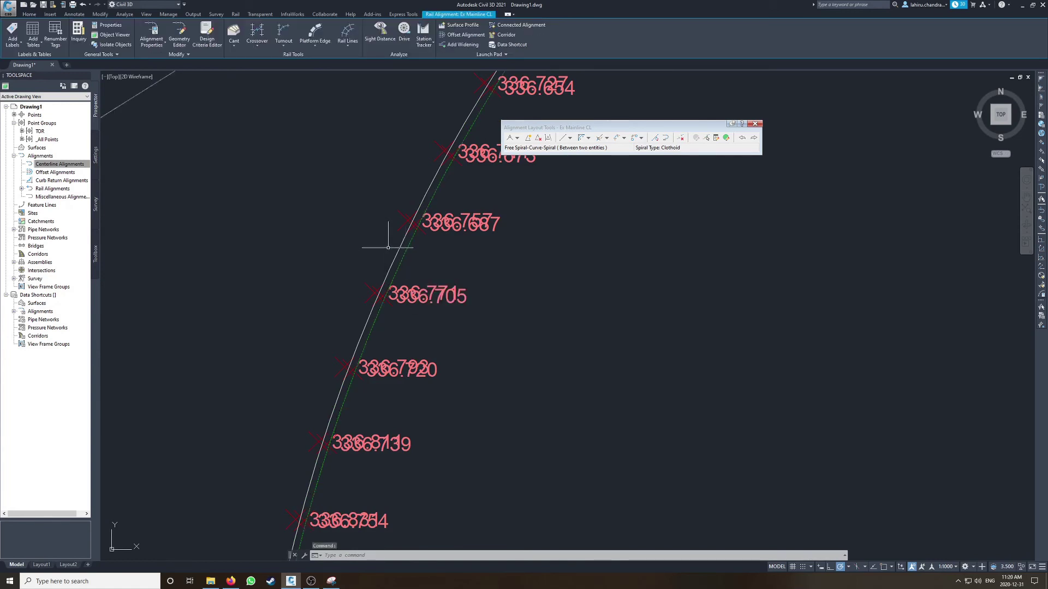
pyautogui.scroll(-4, 402, 254)
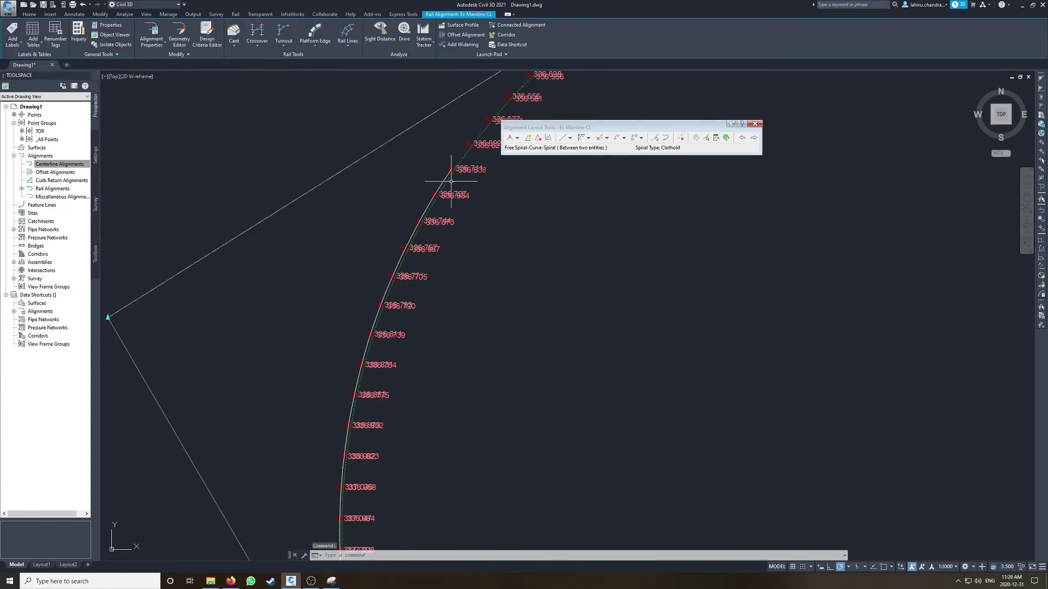
pyautogui.press('Escape')
pyautogui.click(397, 257)
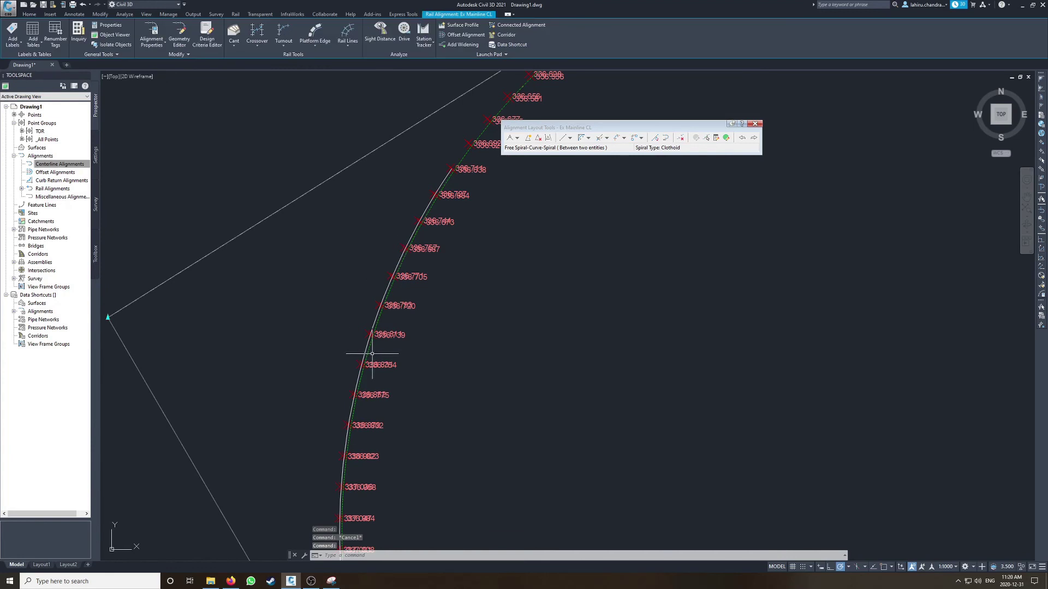
pyautogui.scroll(-2, 374, 351)
pyautogui.moveTo(374, 350); pyautogui.dragTo(372, 224, button='middle')
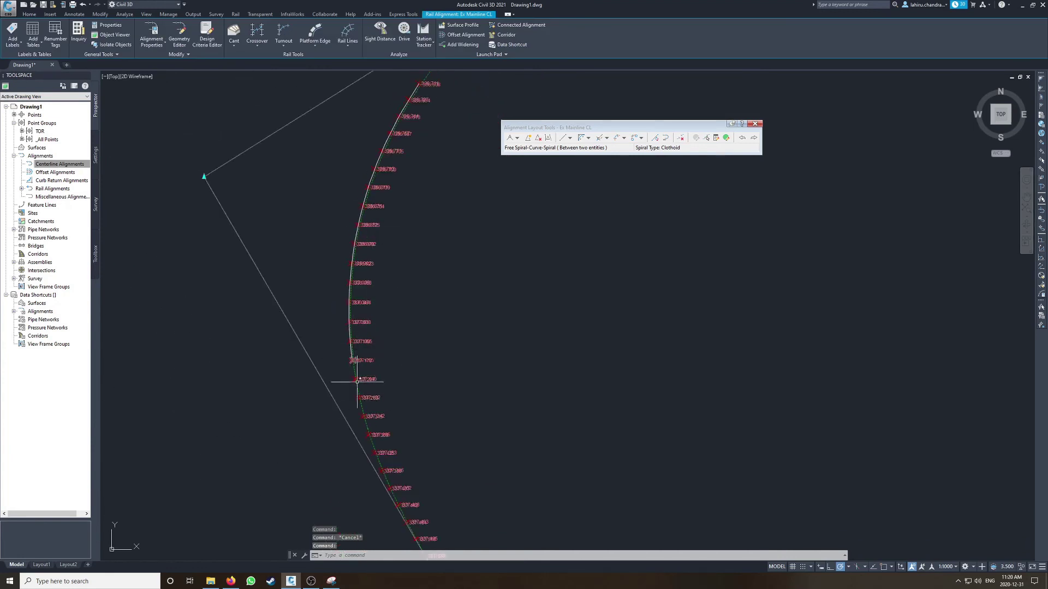
# - Open the alignment entities grid and set the first spiral length to 125 m
pyautogui.click(716, 138)
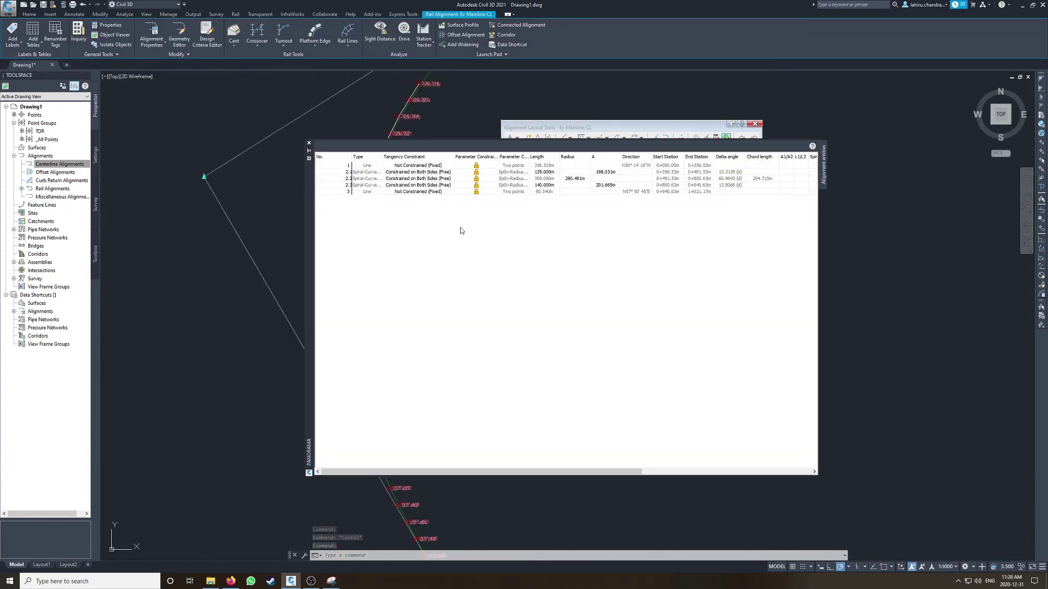
pyautogui.moveTo(307, 251); pyautogui.dragTo(467, 251)
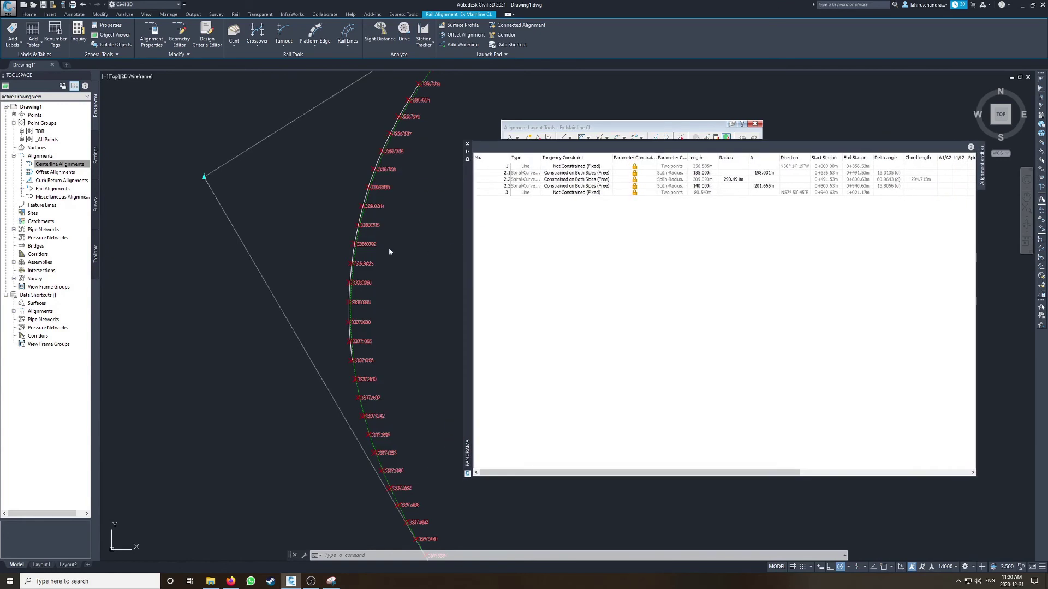
pyautogui.moveTo(386, 198); pyautogui.dragTo(331, 270, button='middle')
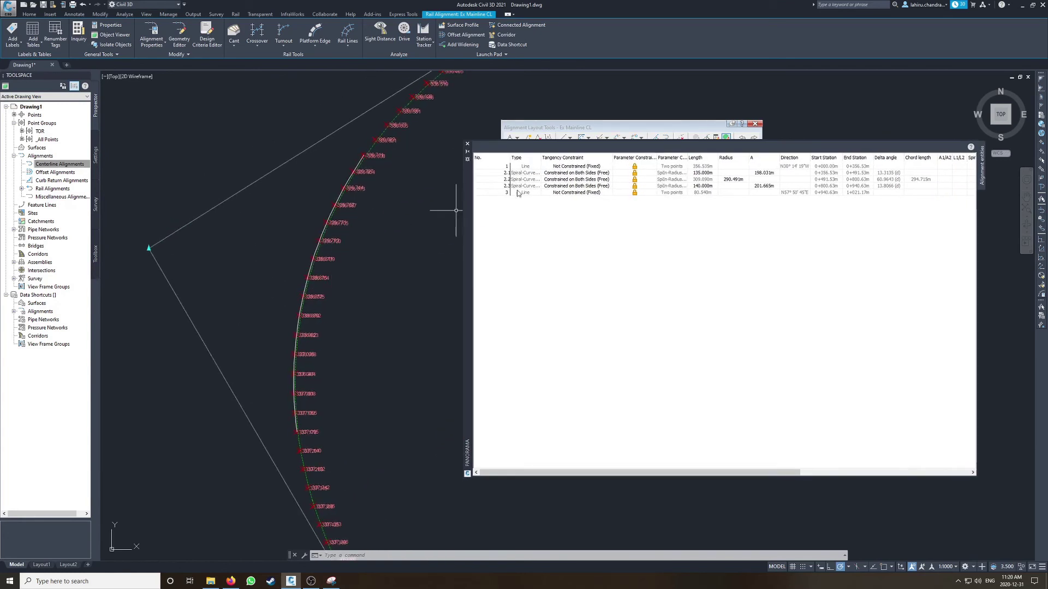
pyautogui.click(708, 174)
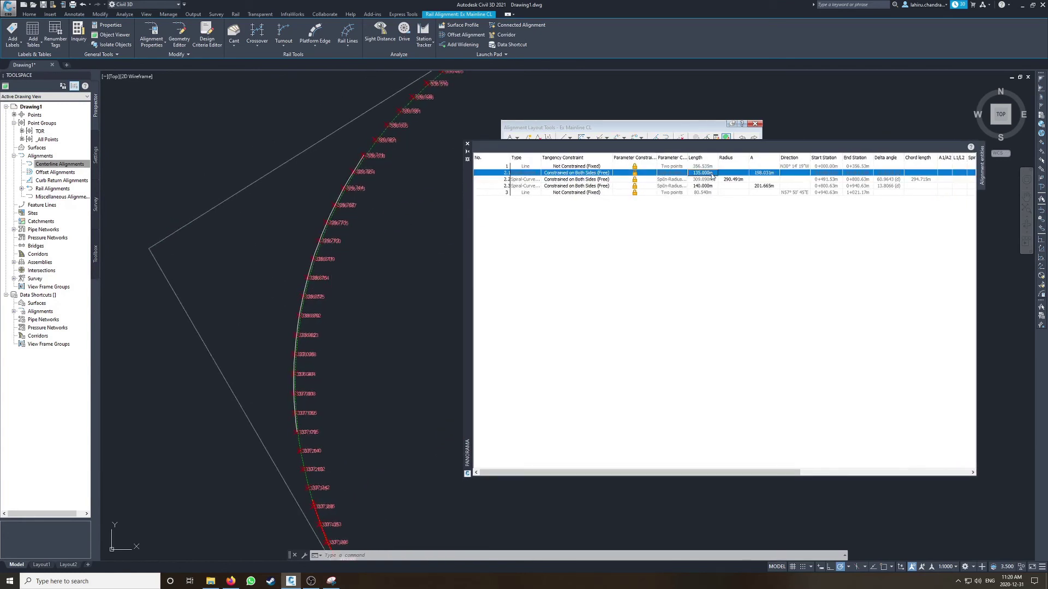
pyautogui.click(710, 174)
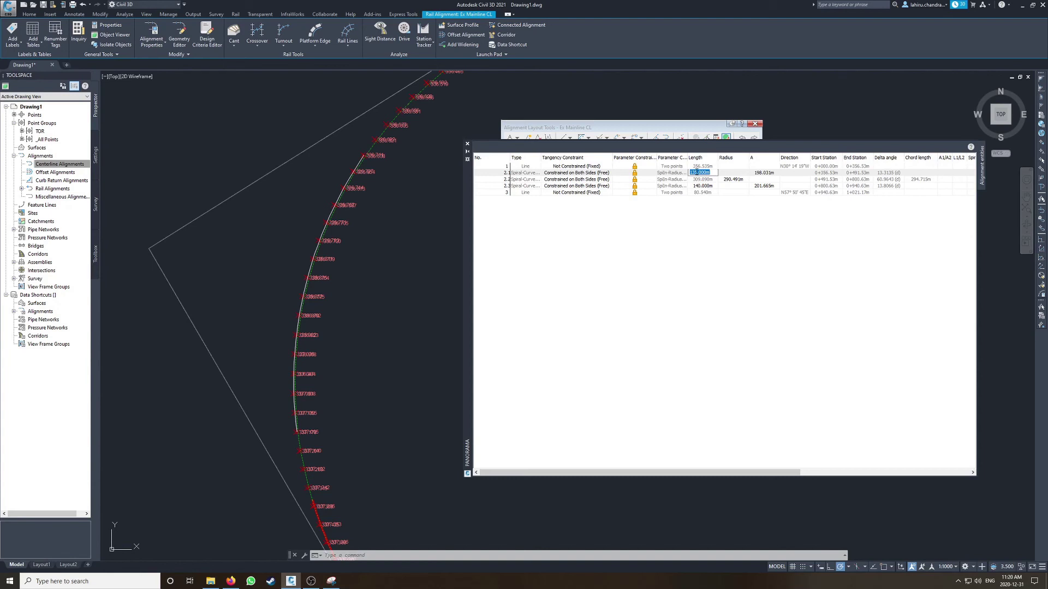
pyautogui.write('125')
pyautogui.press('Return')
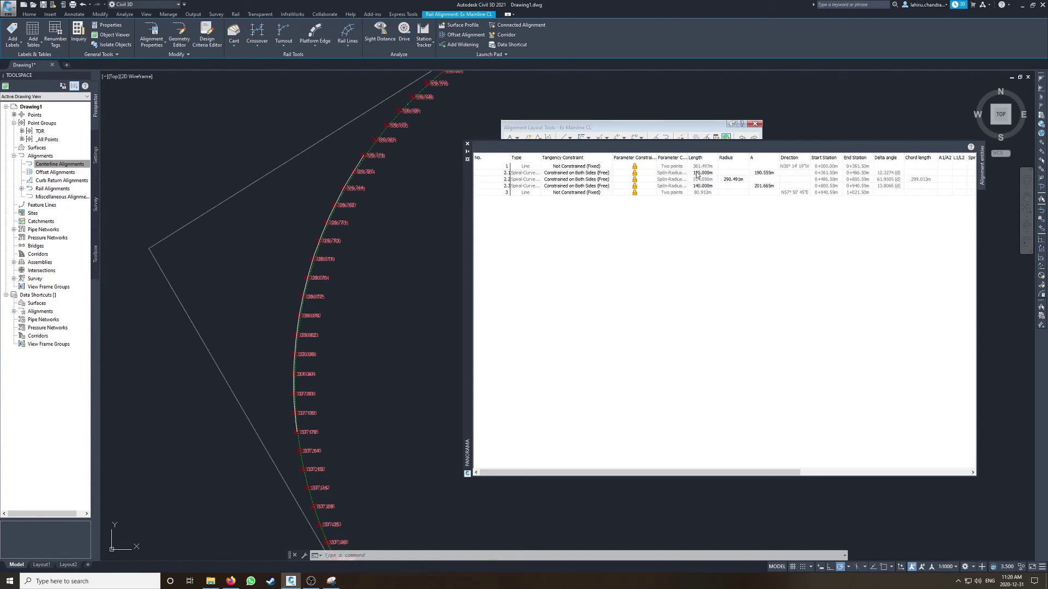
# - Set the second spiral to 130 m and the first spiral to 110 m
pyautogui.click(707, 187)
pyautogui.click(707, 187)
pyautogui.write('1')
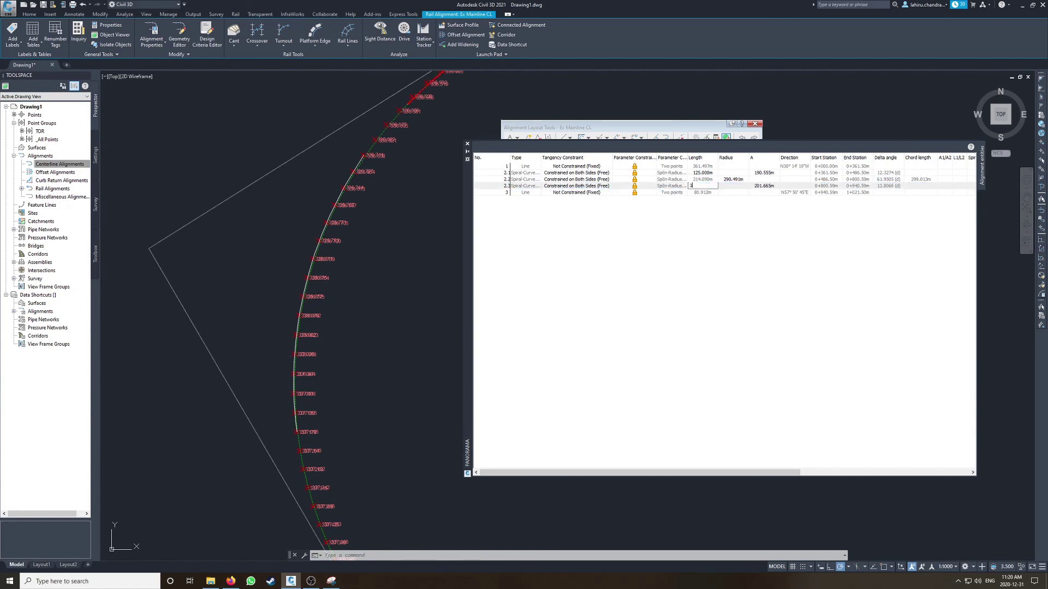
pyautogui.press('Return')
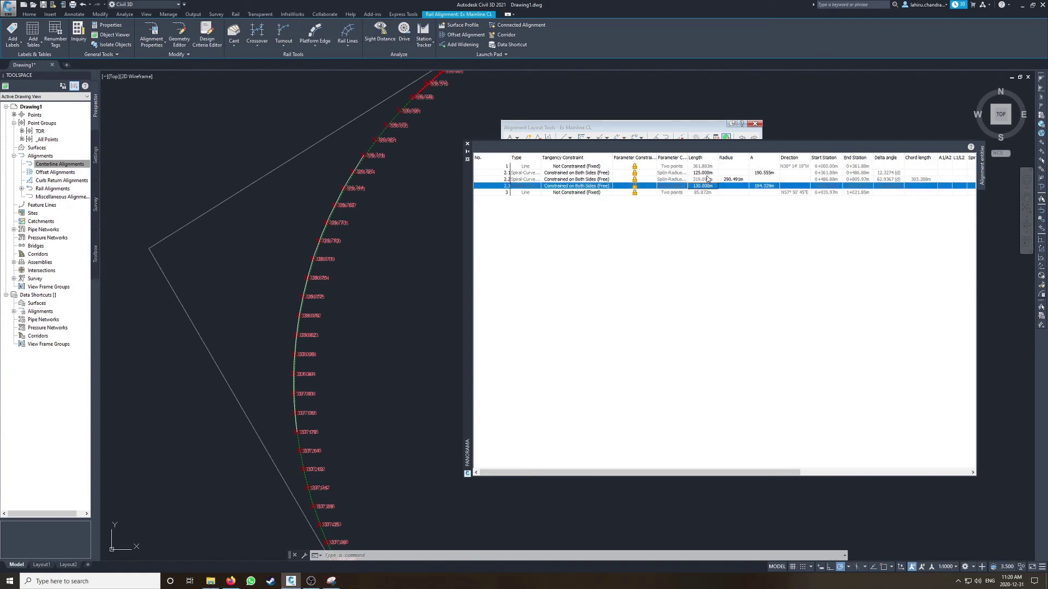
pyautogui.click(708, 173)
pyautogui.click(707, 173)
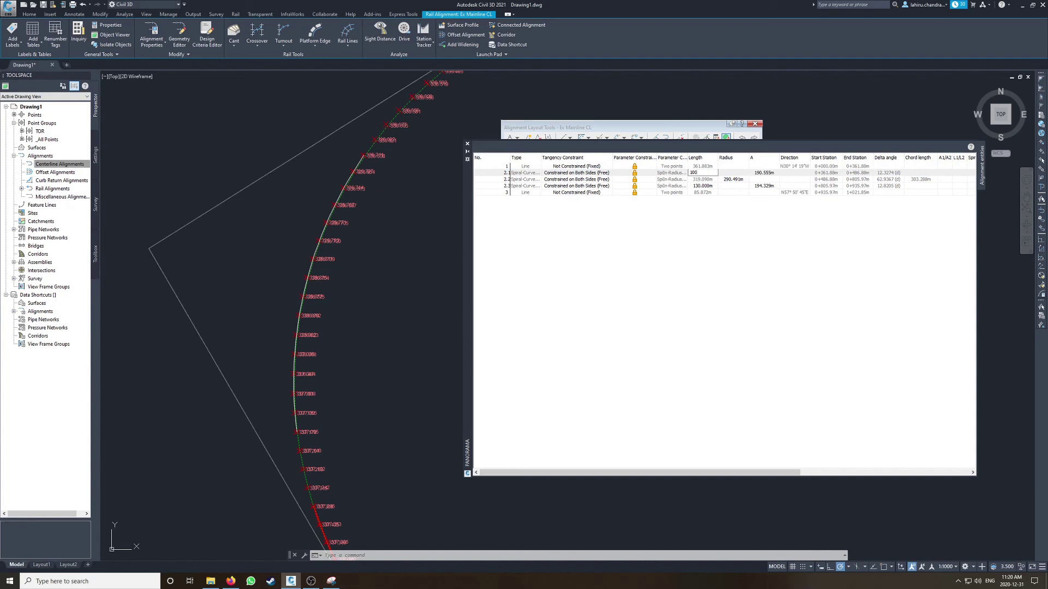
pyautogui.press('Return')
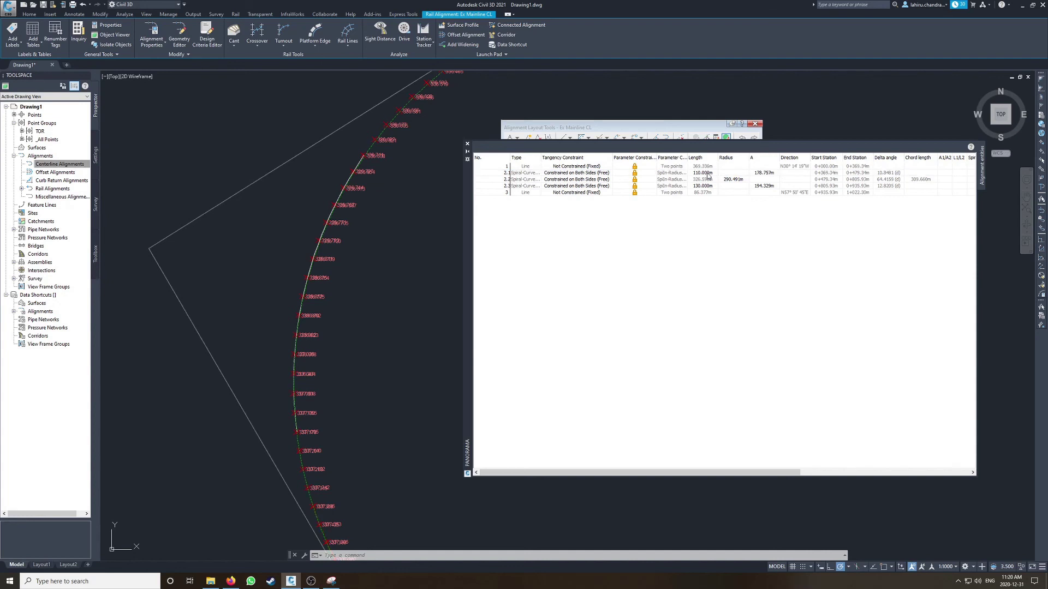
pyautogui.scroll(3, 292, 362)
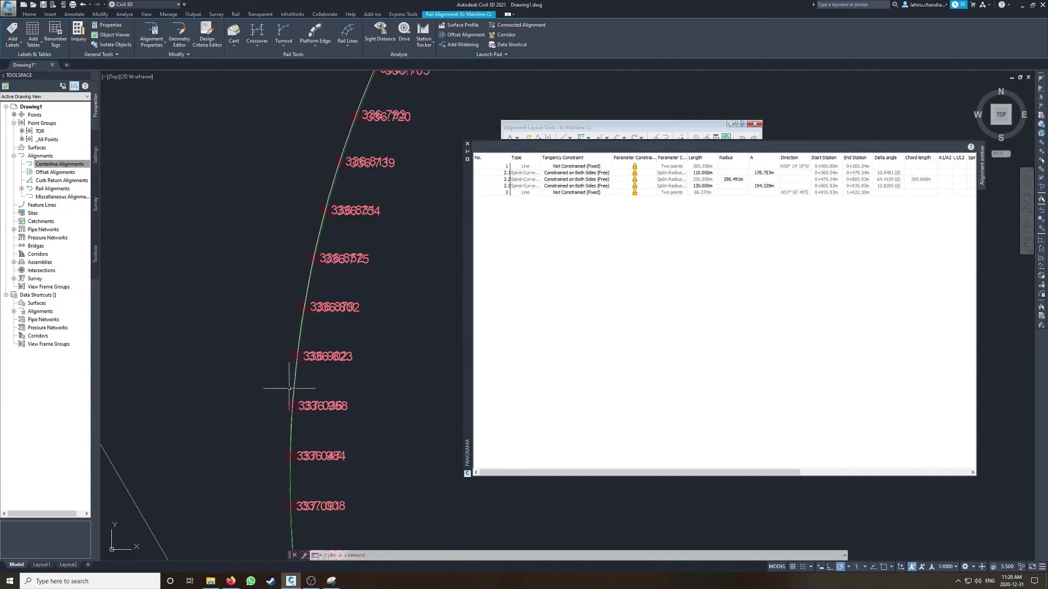
pyautogui.scroll(-3, 293, 382)
pyautogui.scroll(5, 306, 510)
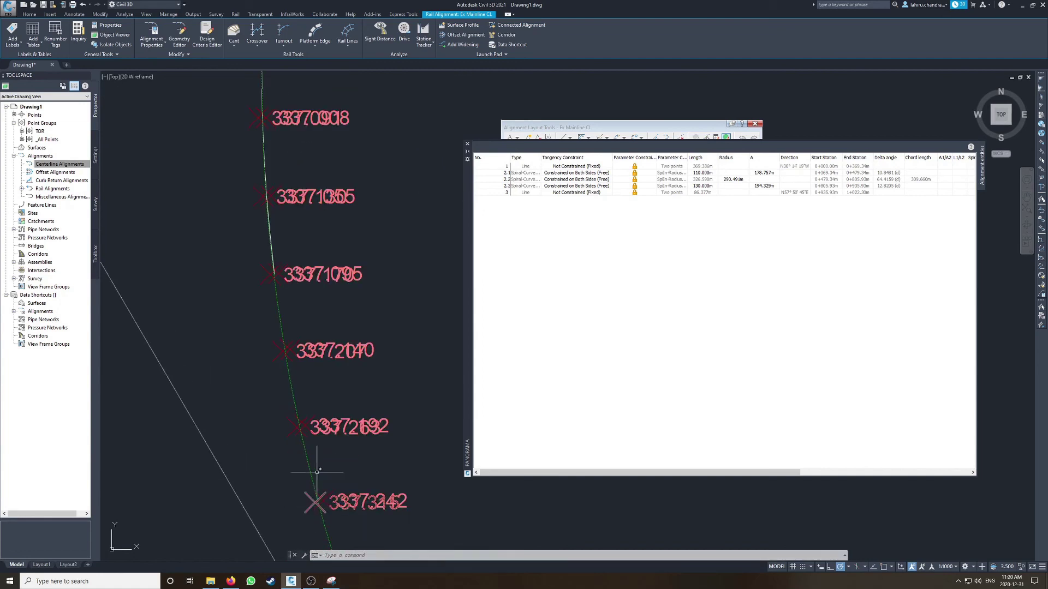
pyautogui.scroll(-5, 311, 498)
pyautogui.moveTo(351, 222); pyautogui.dragTo(297, 391, button='middle')
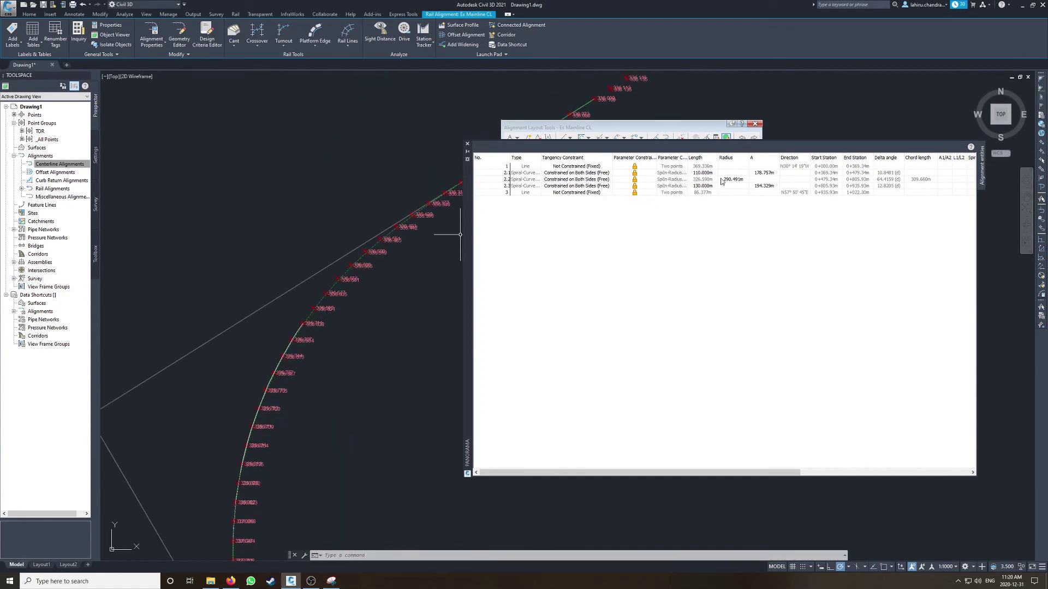
# - Shorten the second spiral, row 2.3, to 115 m and check the fit along the curve
pyautogui.click(704, 186)
pyautogui.click(704, 186)
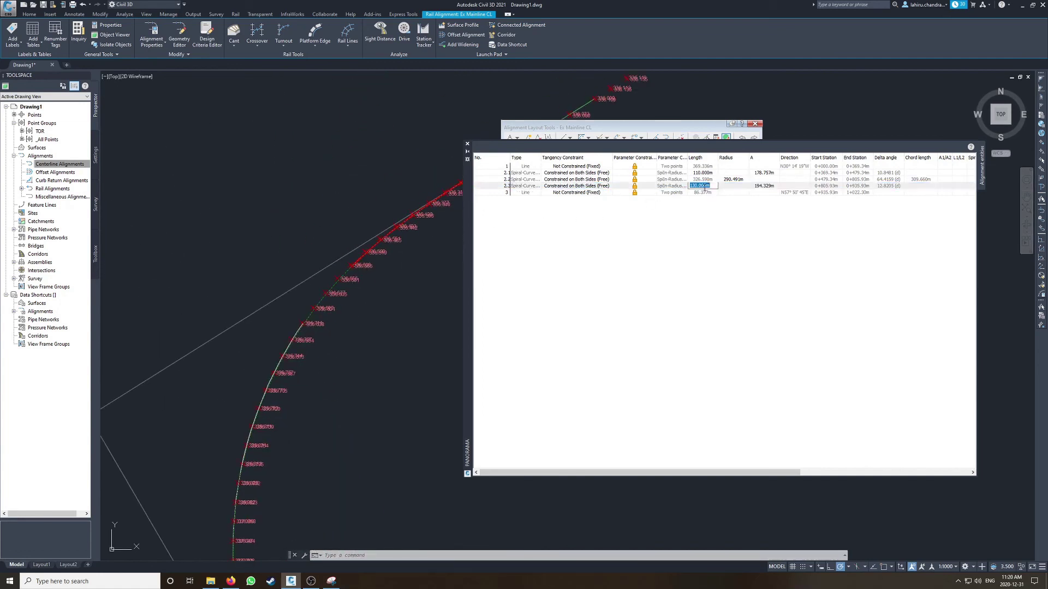
pyautogui.press('Return')
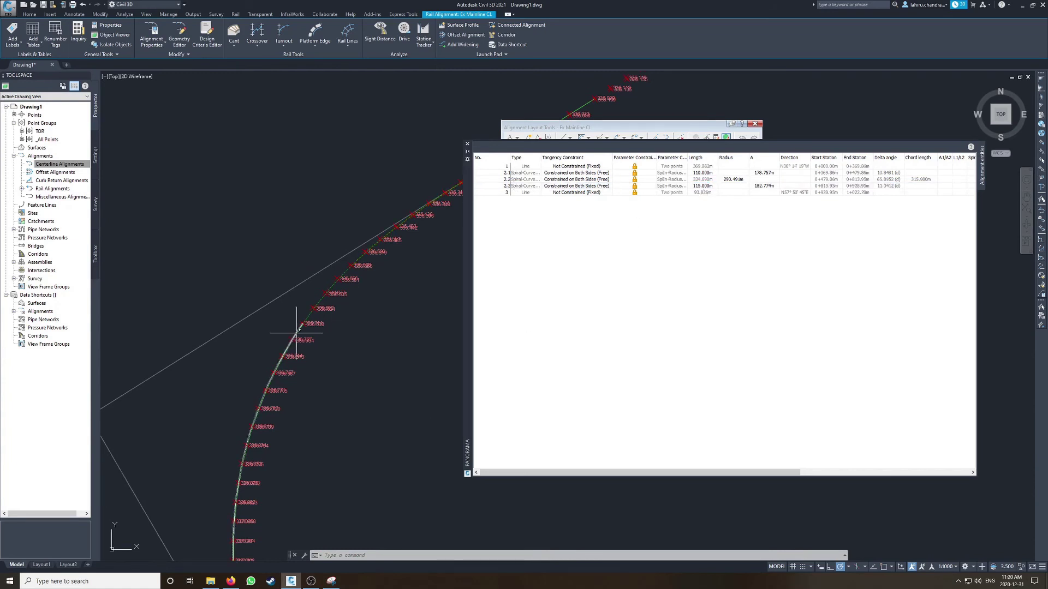
pyautogui.scroll(5, 311, 300)
pyautogui.scroll(2, 330, 284)
pyautogui.scroll(-4, 330, 283)
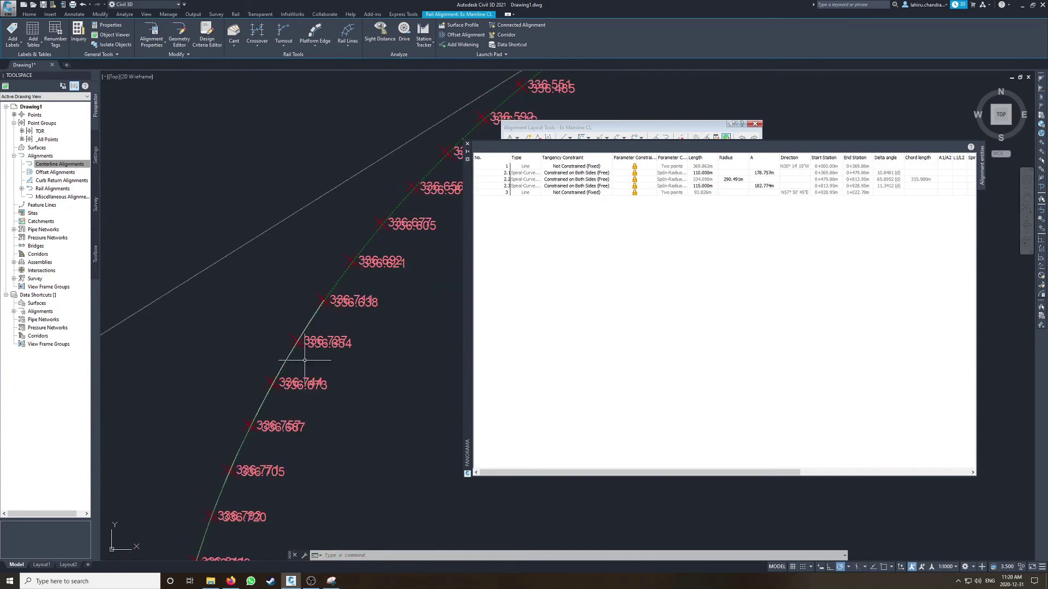
pyautogui.scroll(4, 257, 431)
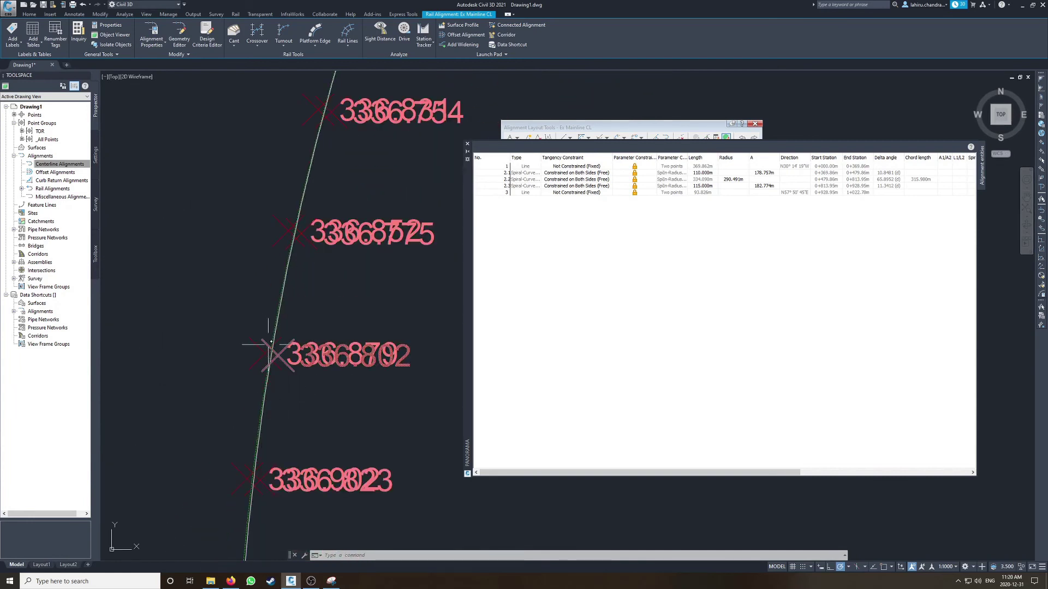
pyautogui.scroll(-3, 269, 355)
pyautogui.moveTo(277, 540); pyautogui.dragTo(273, 209, button='middle')
pyautogui.moveTo(271, 324); pyautogui.dragTo(273, 389, button='middle')
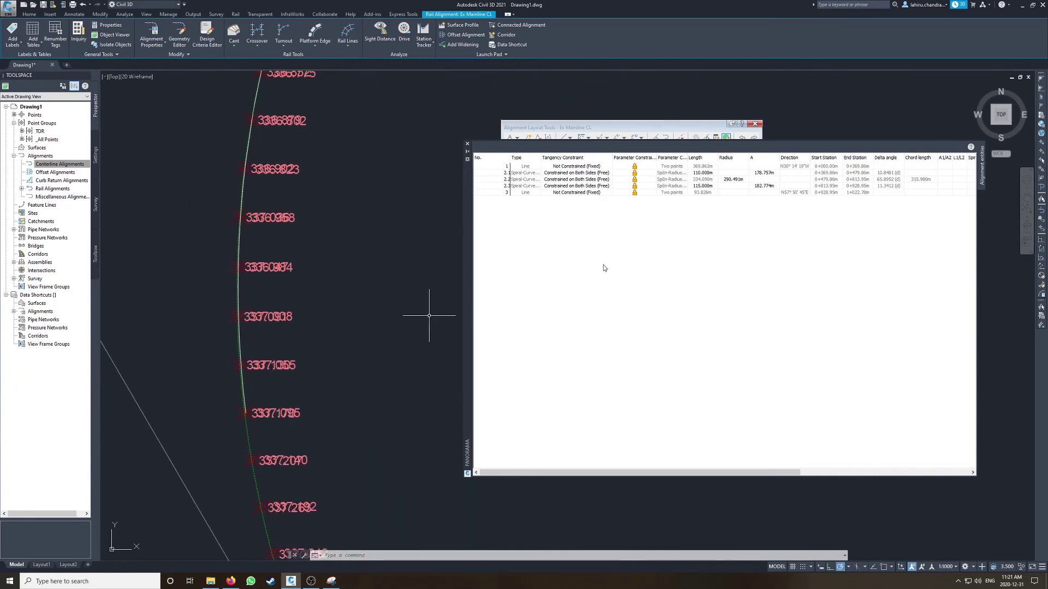
# - Change the first spiral, row 2.1, to 105 m, then 110 m, and inspect the tangent
pyautogui.click(709, 173)
pyautogui.click(708, 173)
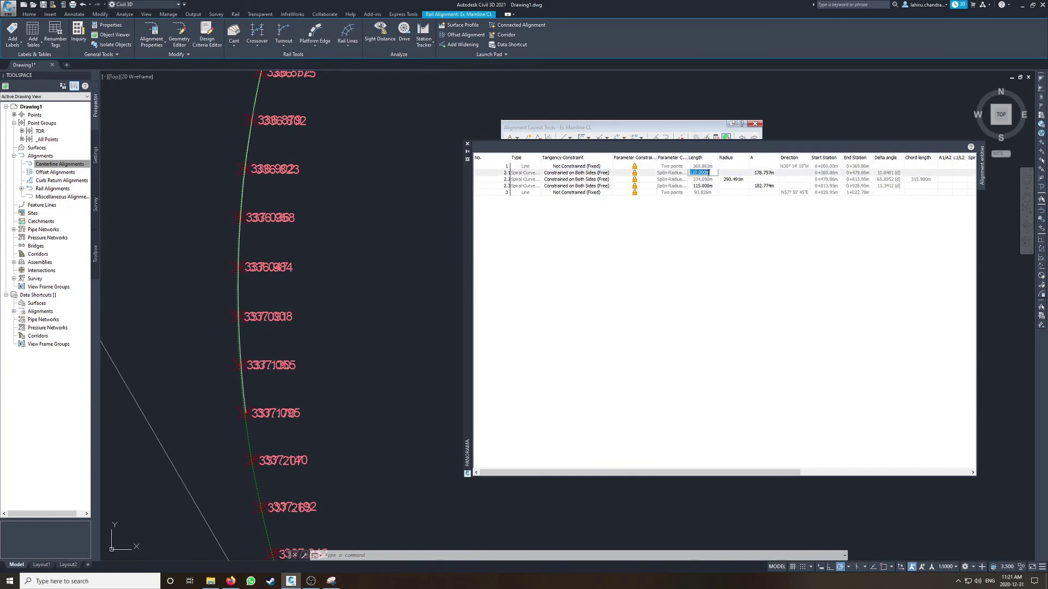
pyautogui.press('Return')
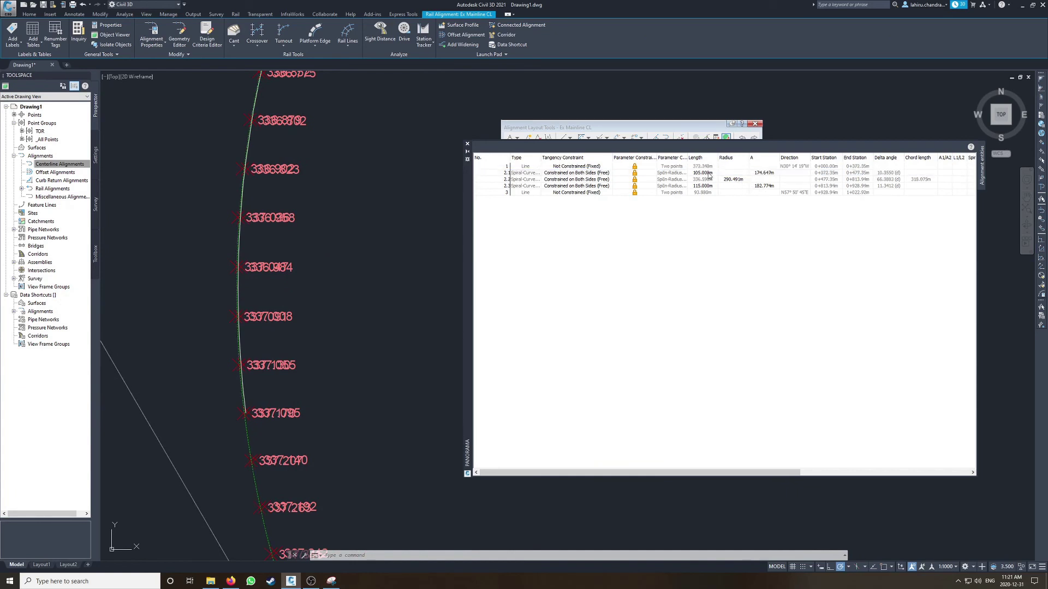
pyautogui.click(709, 173)
pyautogui.click(709, 173)
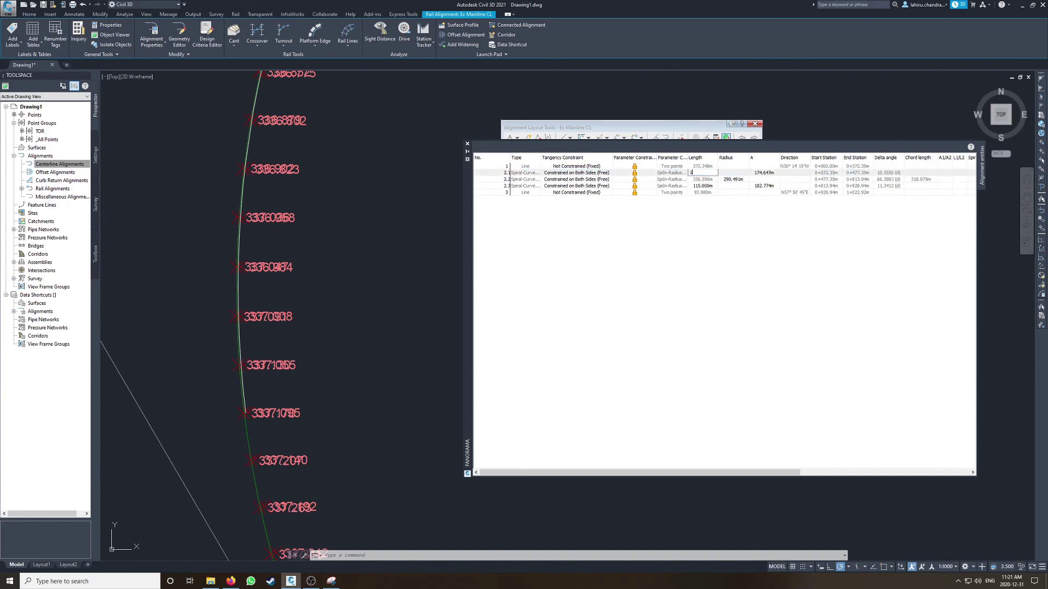
pyautogui.write('110')
pyautogui.press('Return')
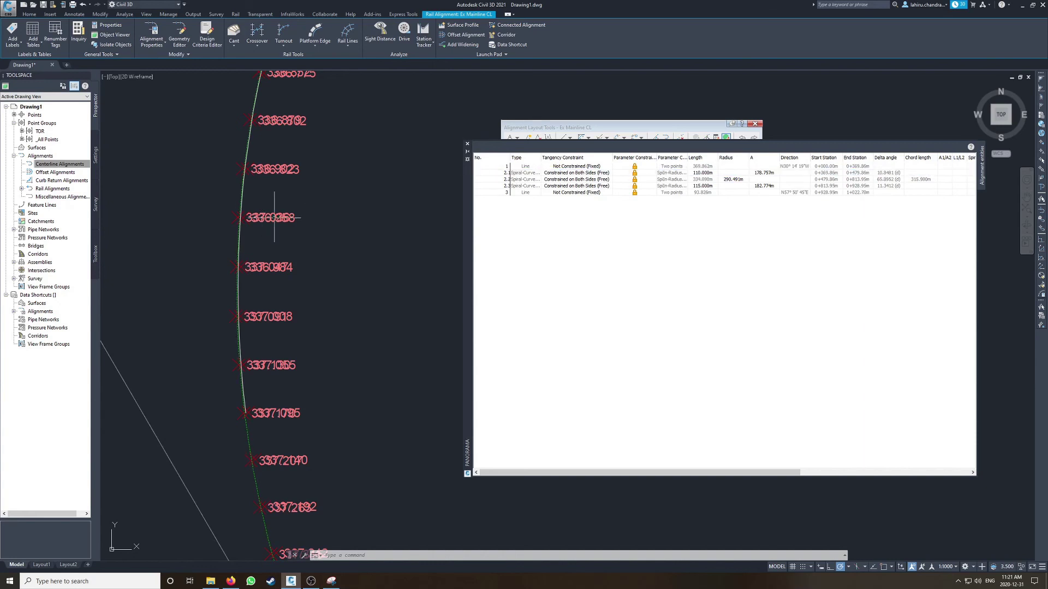
pyautogui.scroll(-5, 273, 355)
pyautogui.moveTo(273, 355); pyautogui.dragTo(292, 286, button='middle')
pyautogui.scroll(6, 211, 401)
pyautogui.scroll(-3, 288, 257)
pyautogui.scroll(-3, 282, 296)
pyautogui.scroll(5, 233, 397)
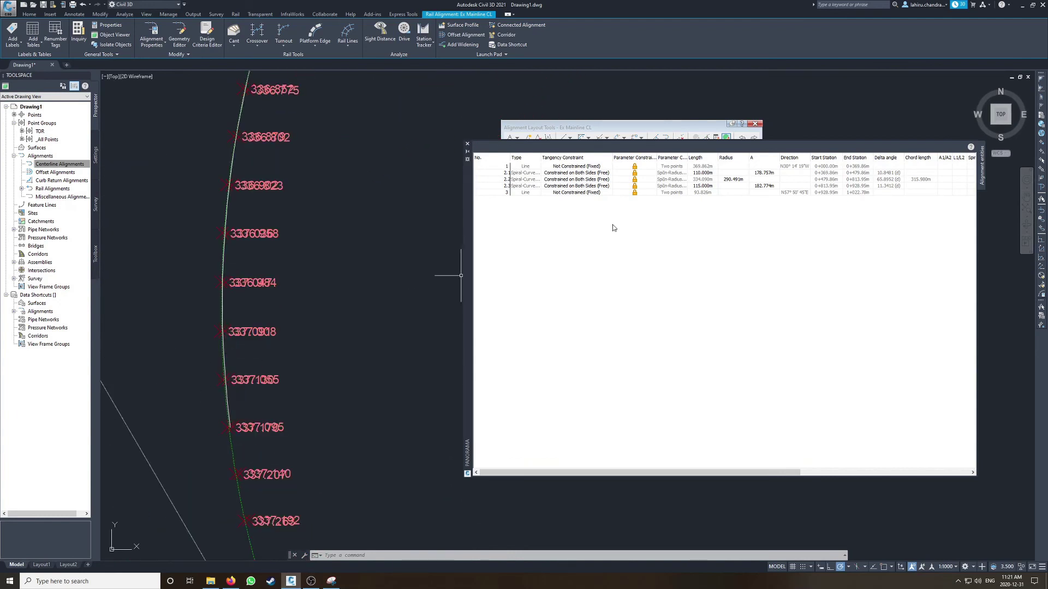
# - Lengthen the first spiral, row 2.1, to 115 m
pyautogui.click(700, 172)
pyautogui.click(700, 172)
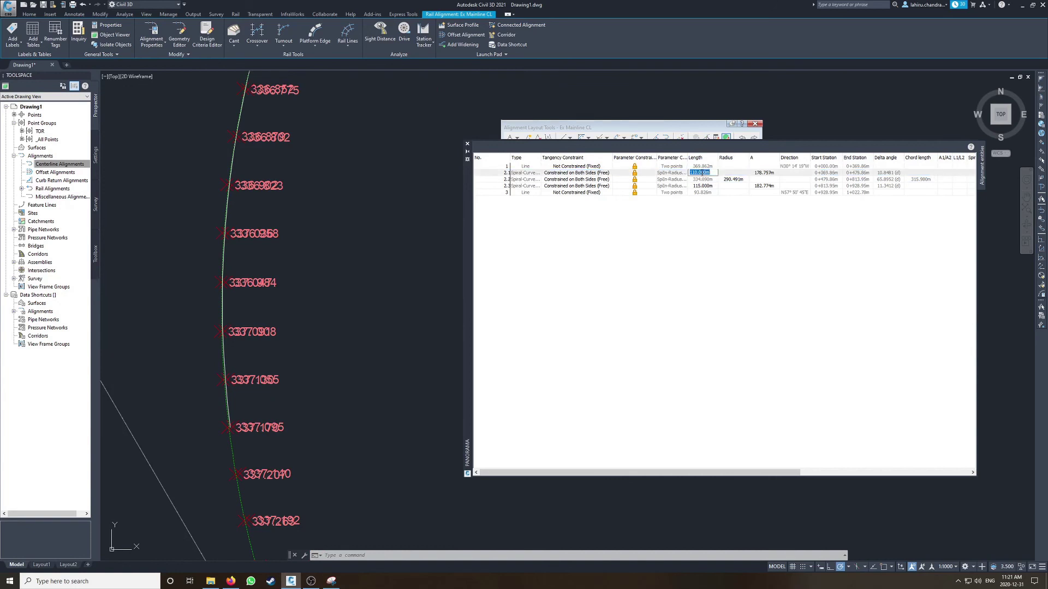
pyautogui.press('Return')
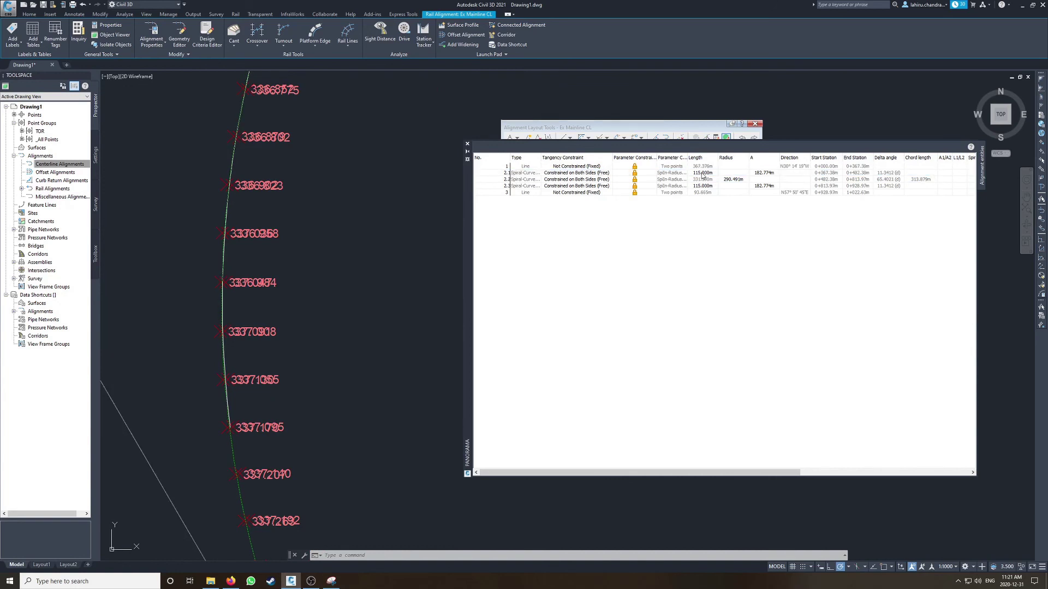
pyautogui.scroll(-3, 351, 187)
pyautogui.scroll(4, 304, 227)
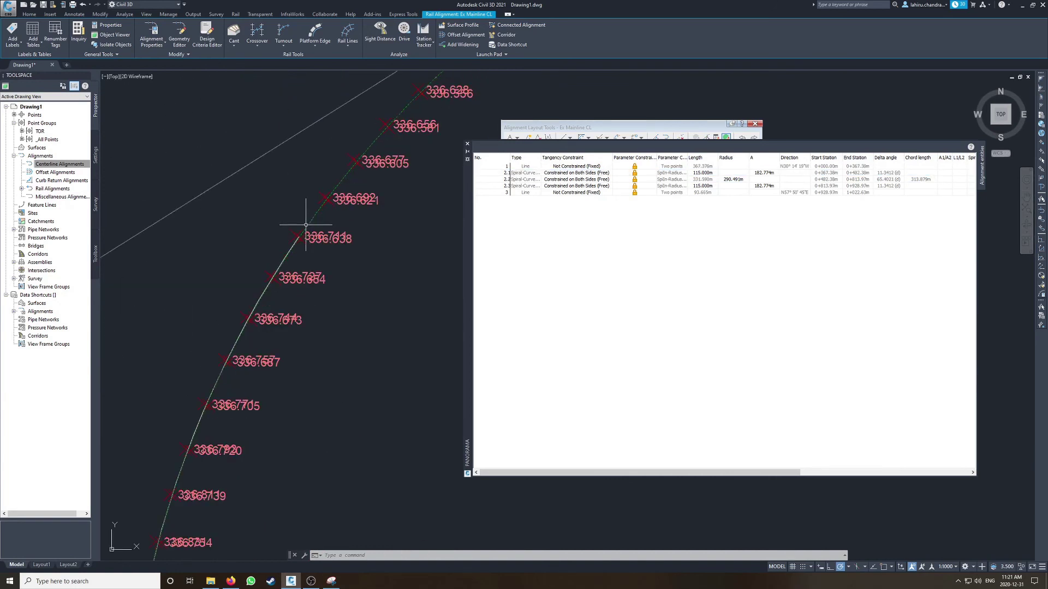
# - Set the second spiral, row 2.3, to 110 m
pyautogui.click(703, 186)
pyautogui.click(703, 186)
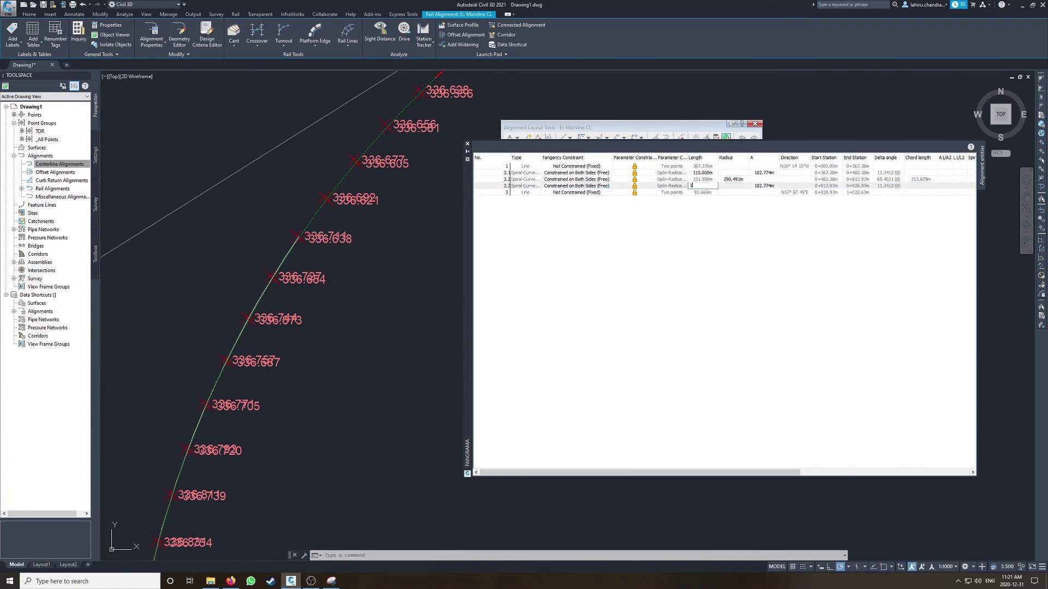
pyautogui.write('110')
pyautogui.press('Return')
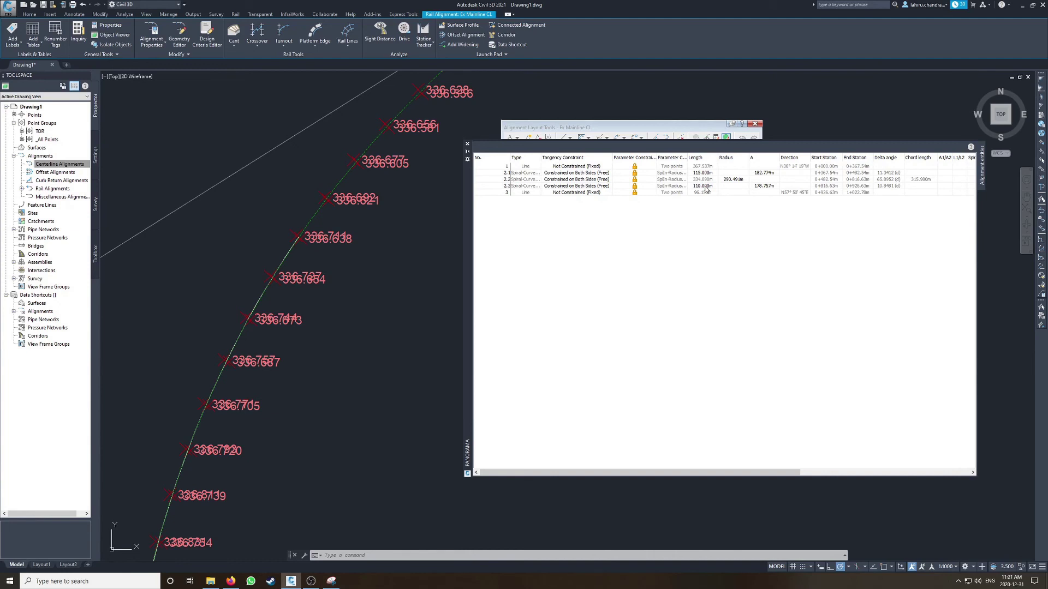
pyautogui.scroll(-4, 306, 314)
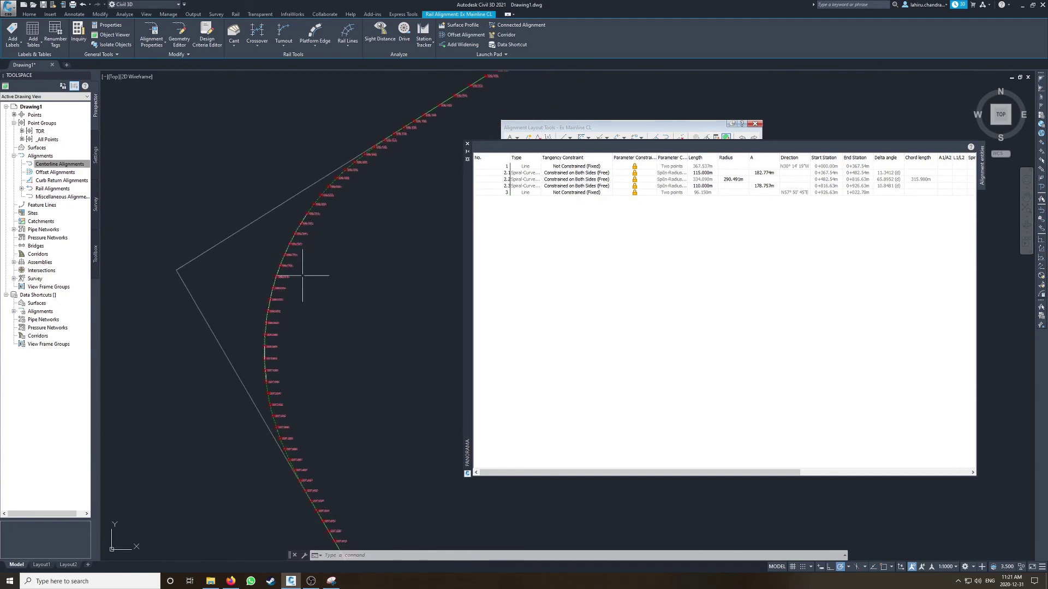
pyautogui.scroll(4, 255, 355)
pyautogui.scroll(5, 322, 393)
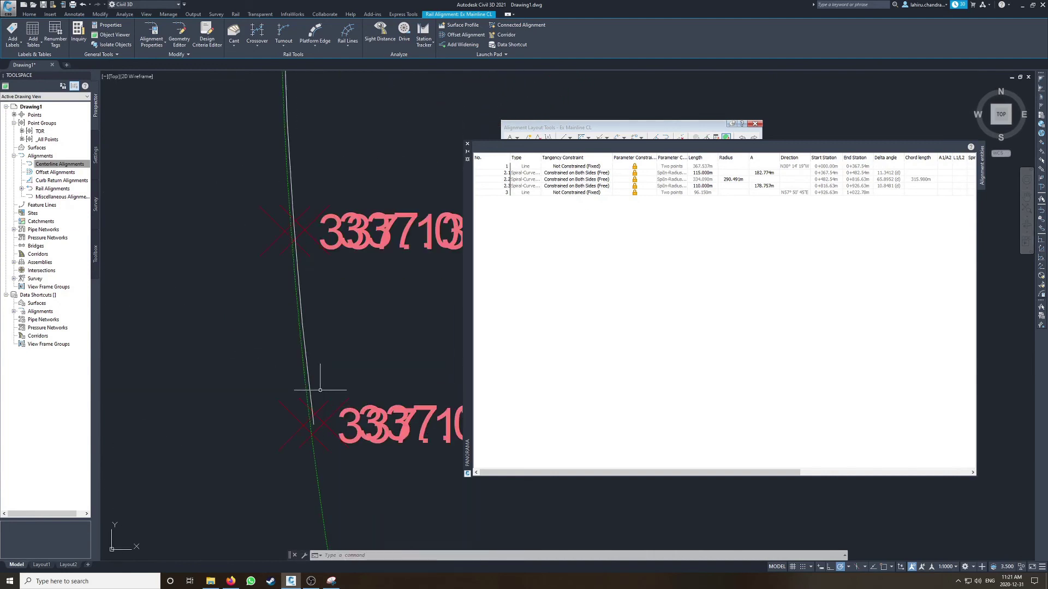
pyautogui.scroll(-4, 311, 397)
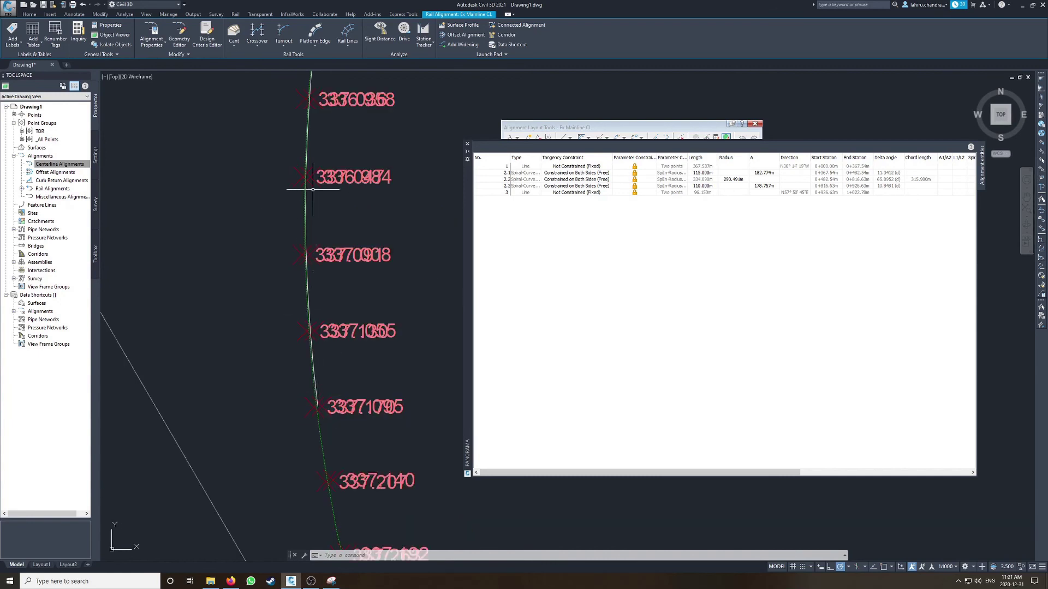
# - Set the first spiral to 120 m and check its fit to the survey points along the curve
pyautogui.doubleClick(703, 173)
pyautogui.press('Return')
pyautogui.scroll(-3, 327, 361)
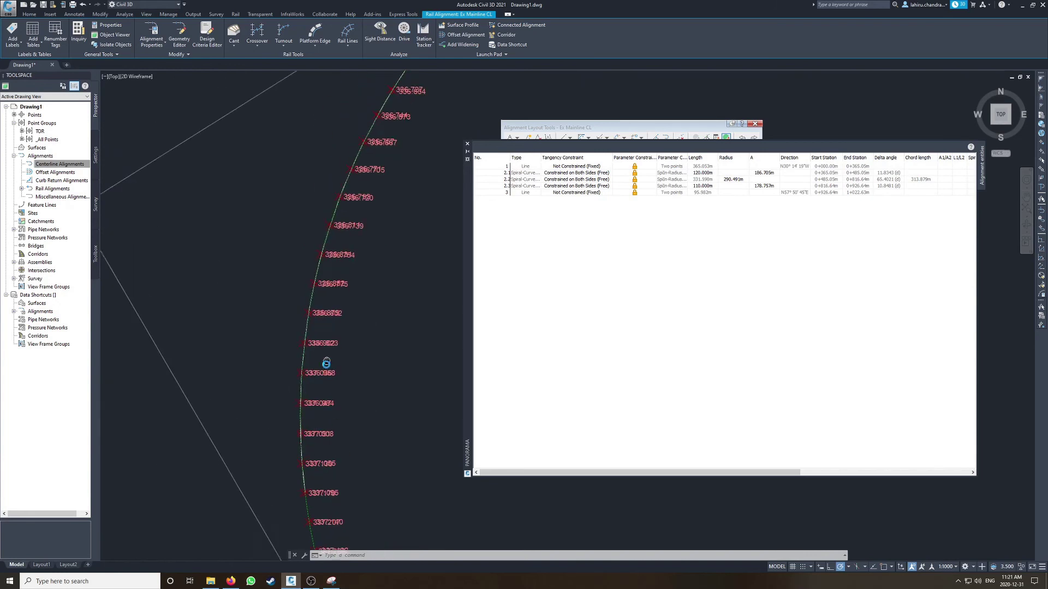
pyautogui.scroll(3, 364, 264)
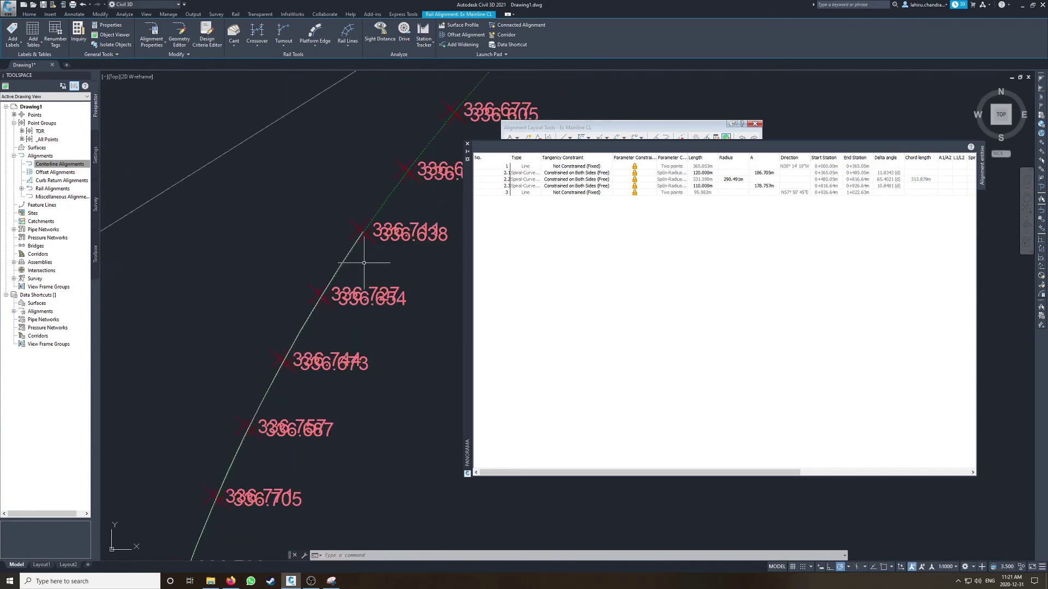
pyautogui.scroll(-6, 364, 263)
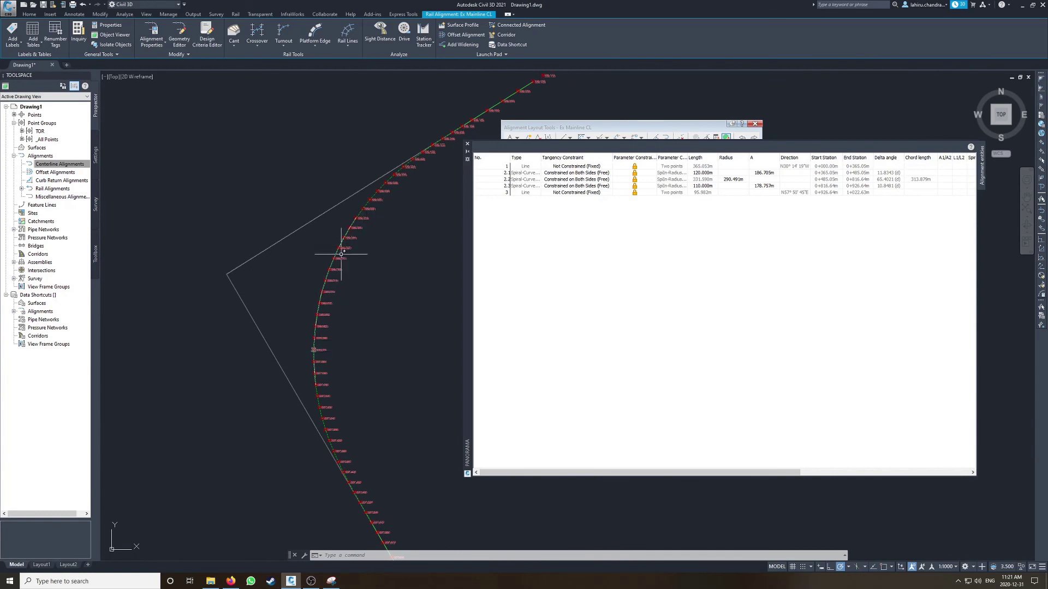
pyautogui.scroll(2, 338, 252)
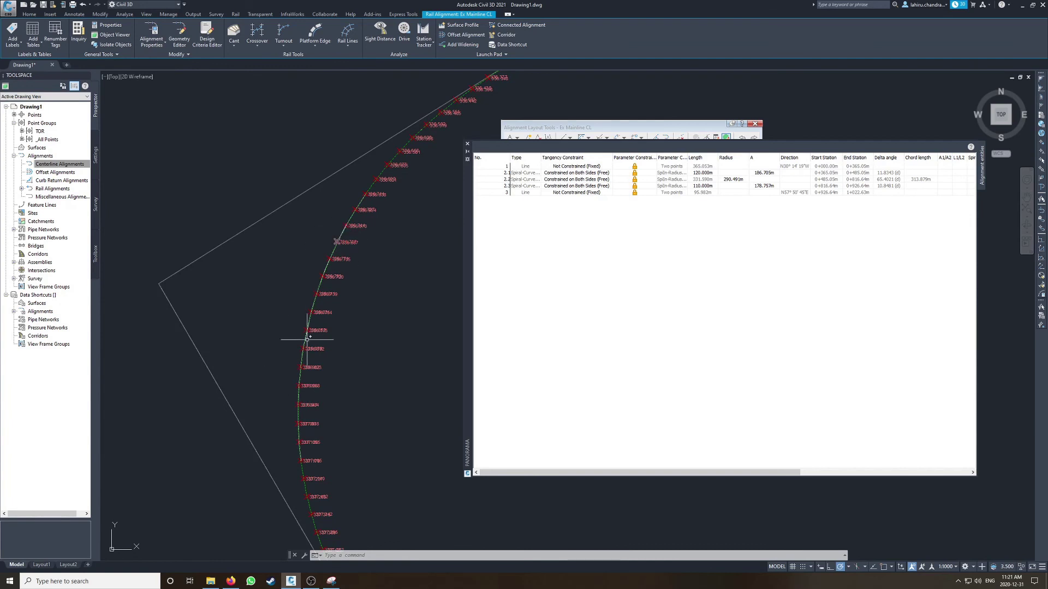
pyautogui.moveTo(407, 171); pyautogui.dragTo(355, 300, button='middle')
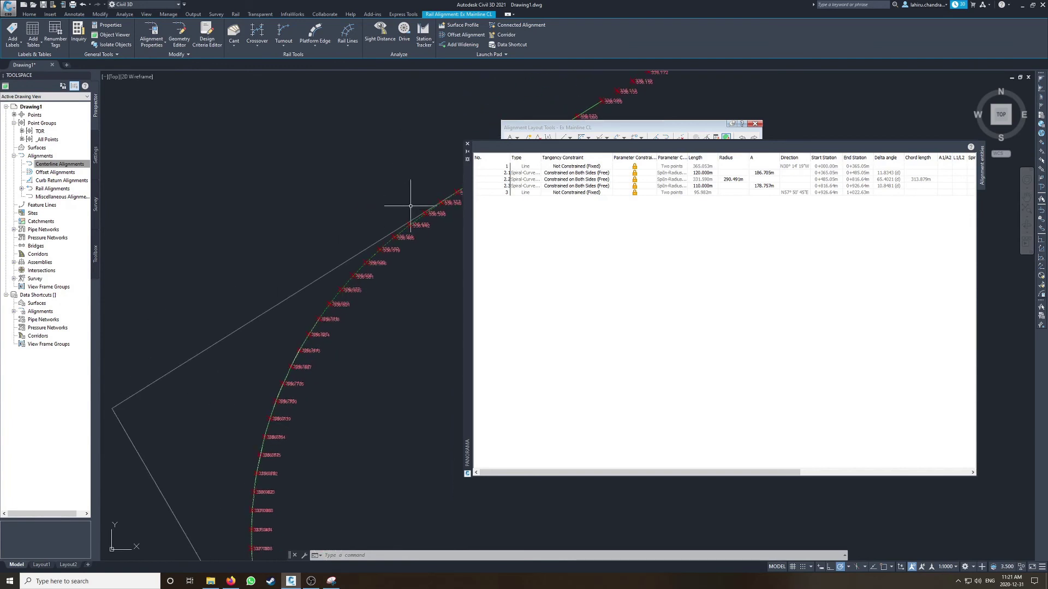
pyautogui.scroll(1, 402, 224)
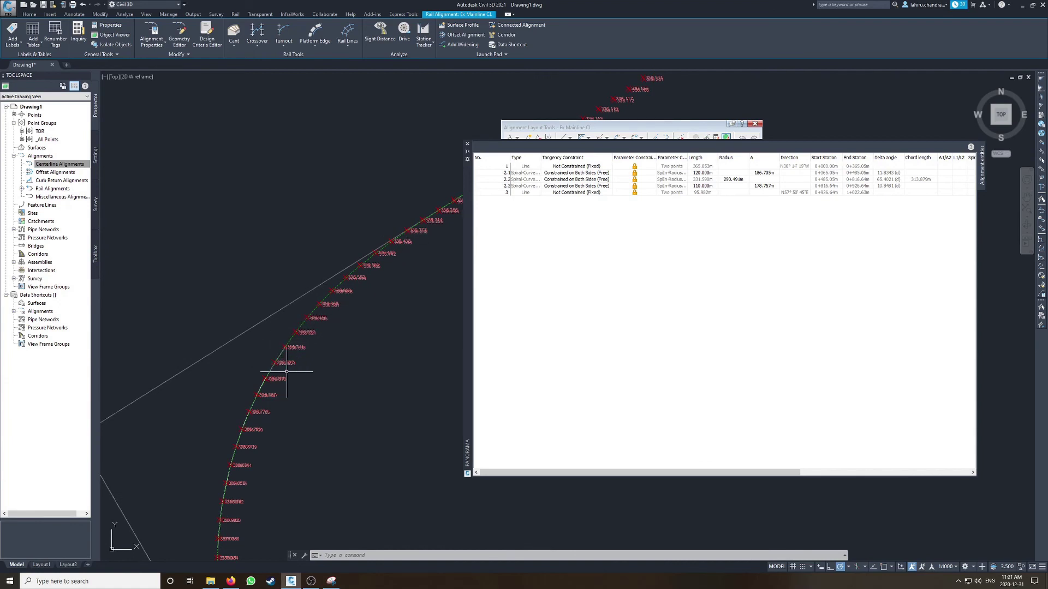
pyautogui.moveTo(410, 231)
pyautogui.mouseDown(button='middle')
pyautogui.moveTo(306, 284)
pyautogui.moveTo(254, 426)
pyautogui.mouseUp(button='middle')
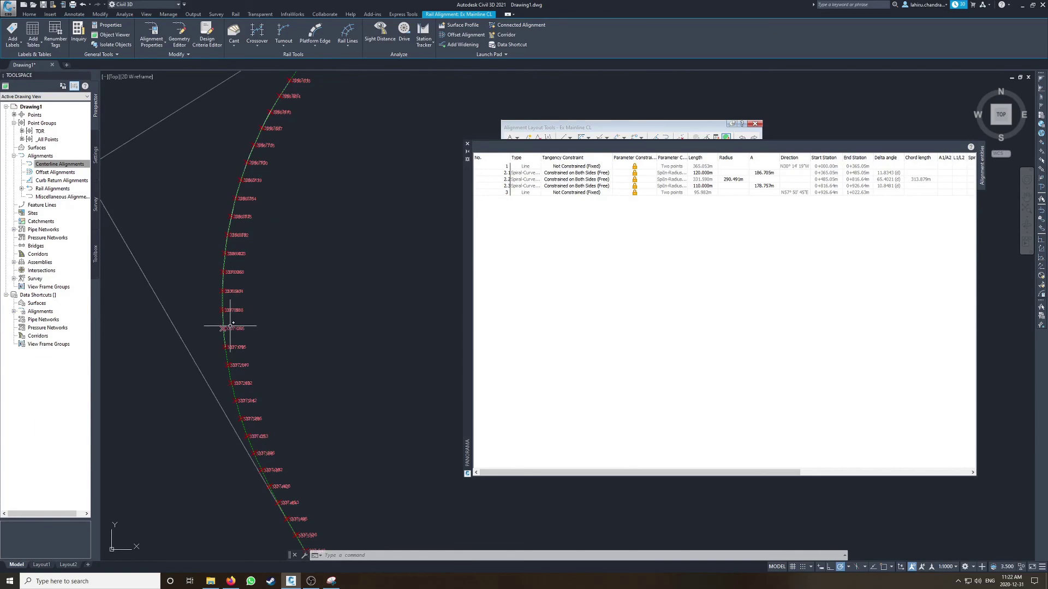
pyautogui.scroll(-5, 297, 280)
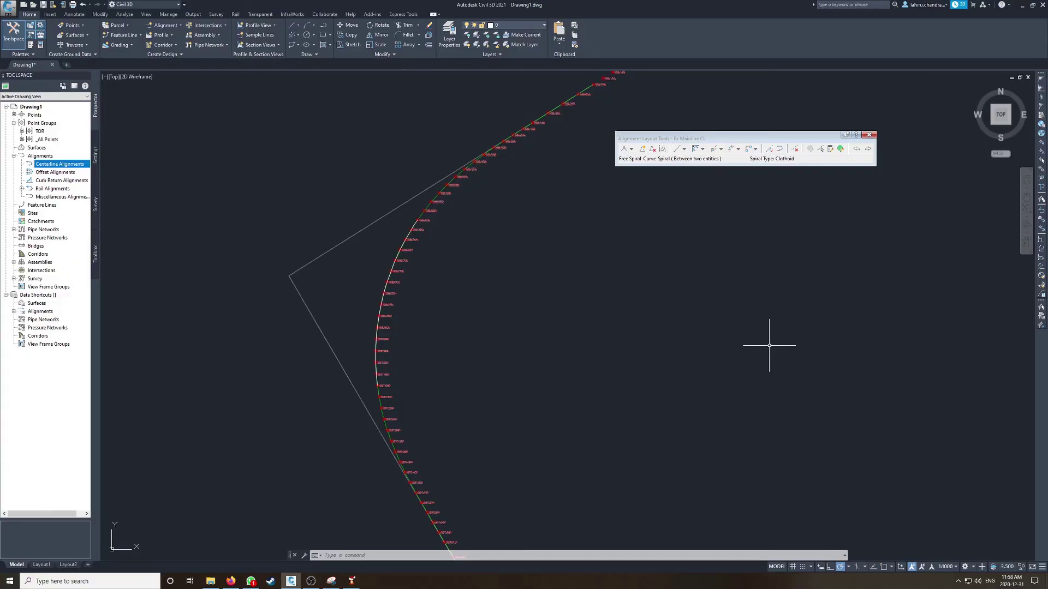